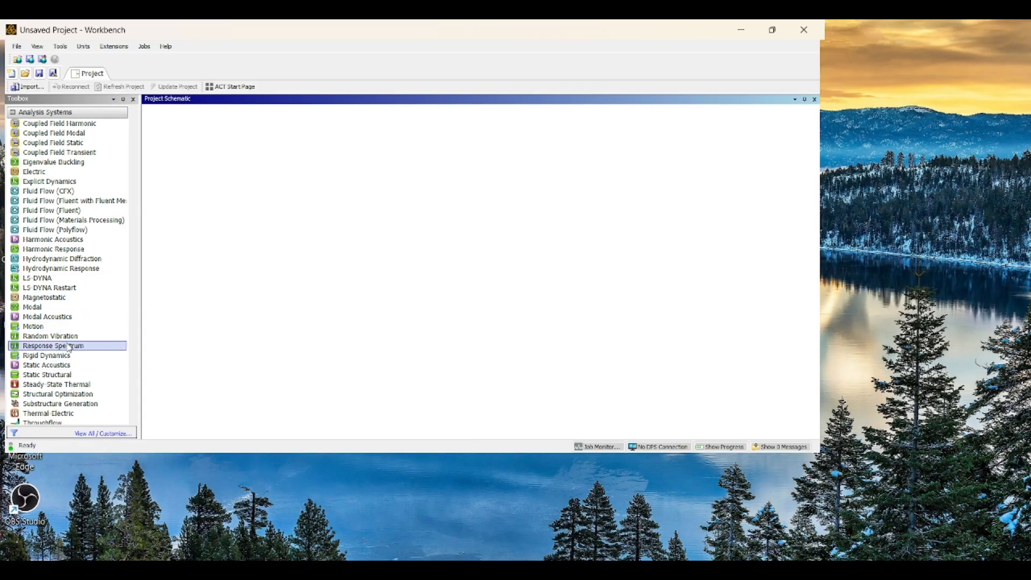
- Add a Static Structural analysis system and open its Geometry cell in a new Discovery geometry
{"action": "double_click", "coordinate": [73, 373]}
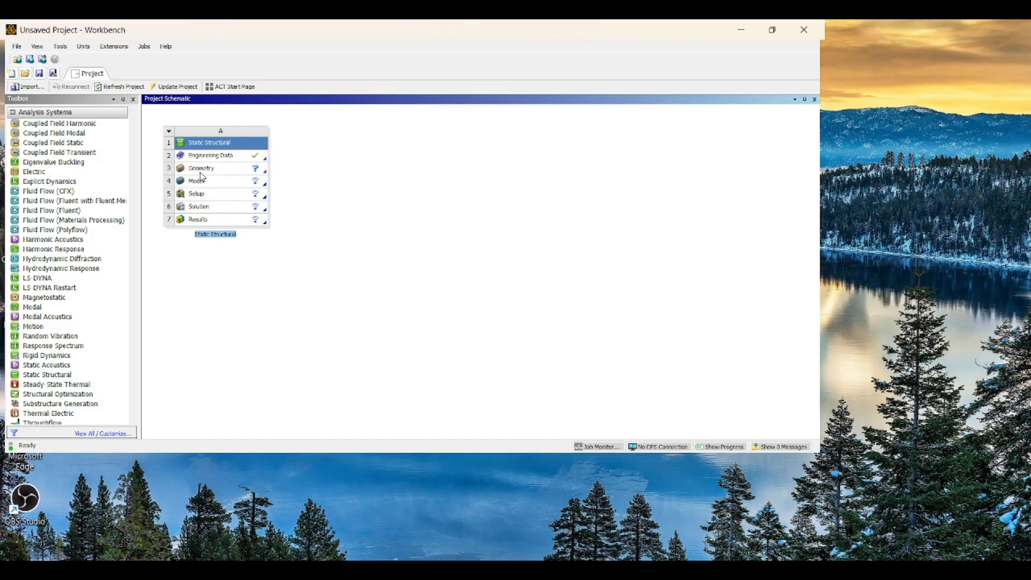
{"action": "right_click", "coordinate": [241, 171]}
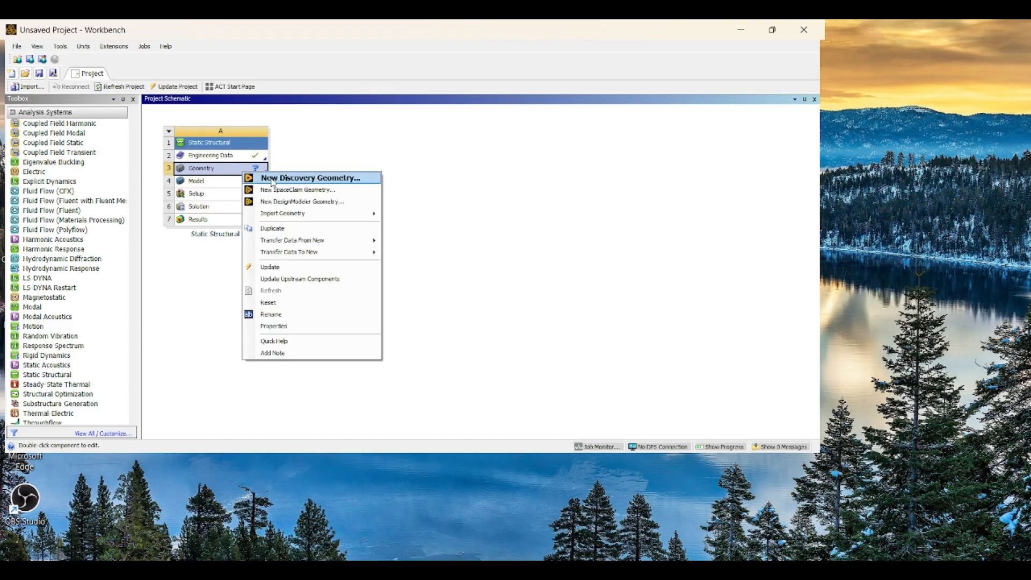
{"action": "left_click", "coordinate": [282, 178]}
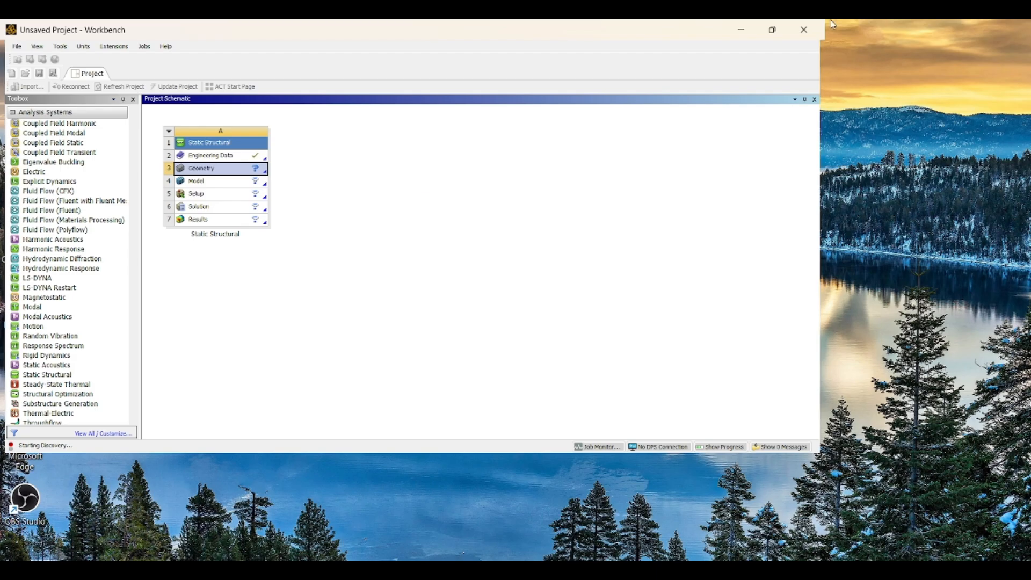
{"action": "left_click", "coordinate": [774, 30]}
{"action": "left_click", "coordinate": [796, 30]}
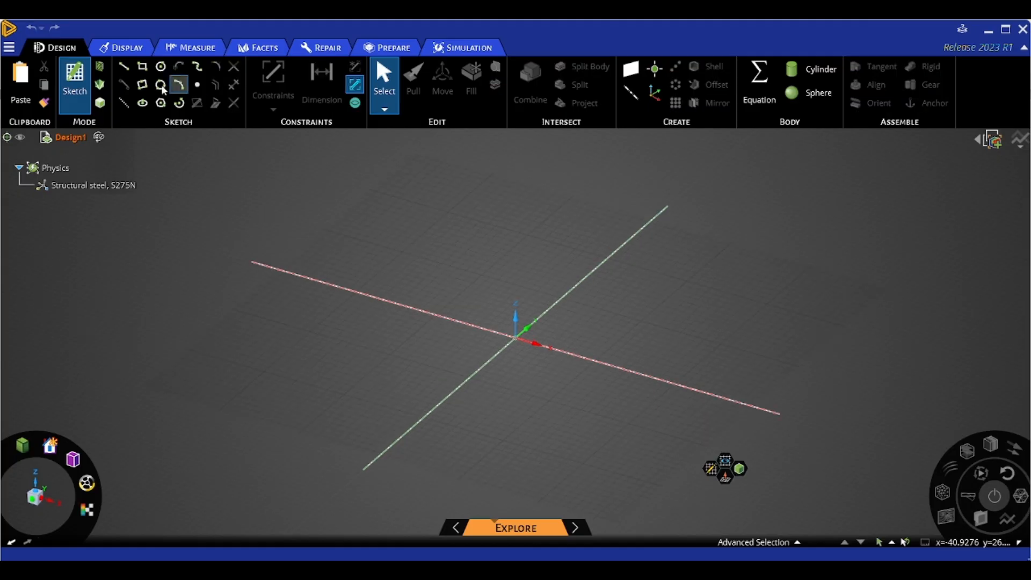
- Sketch a circle centred at the origin with a 100 mm diameter
{"action": "left_click", "coordinate": [160, 66]}
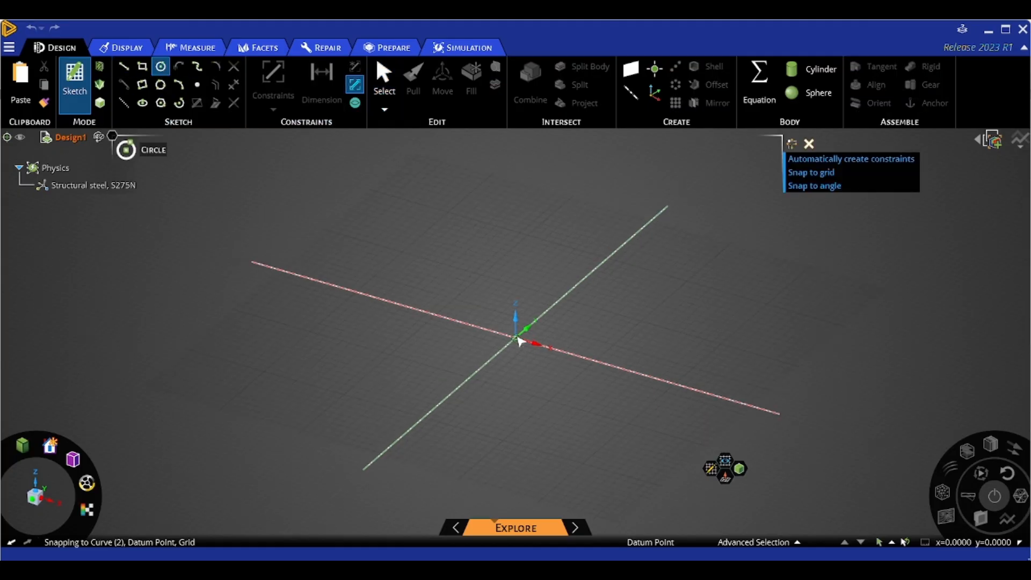
{"action": "left_click", "coordinate": [517, 339]}
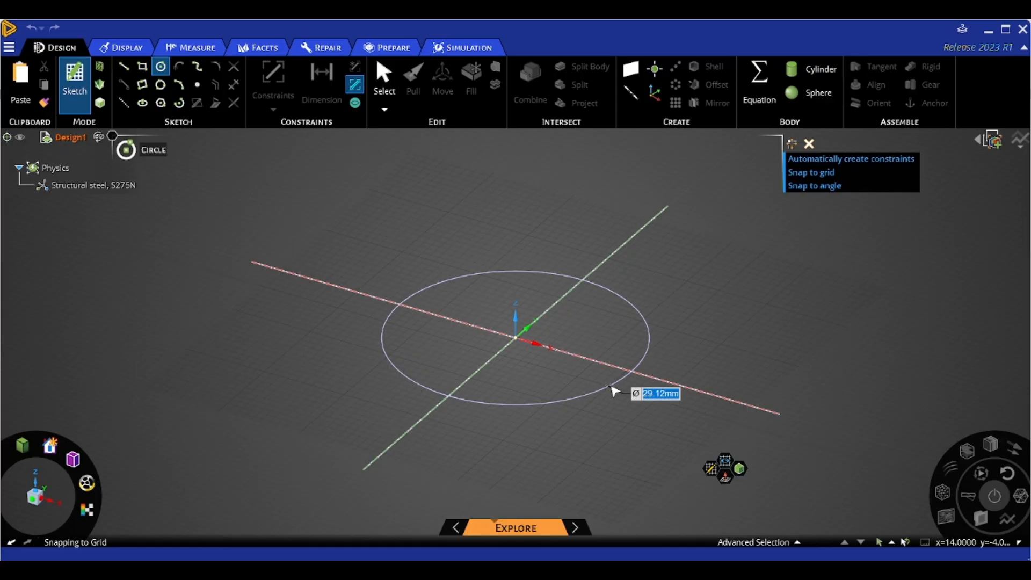
{"action": "type", "text": "100"}
{"action": "key", "text": "Return"}
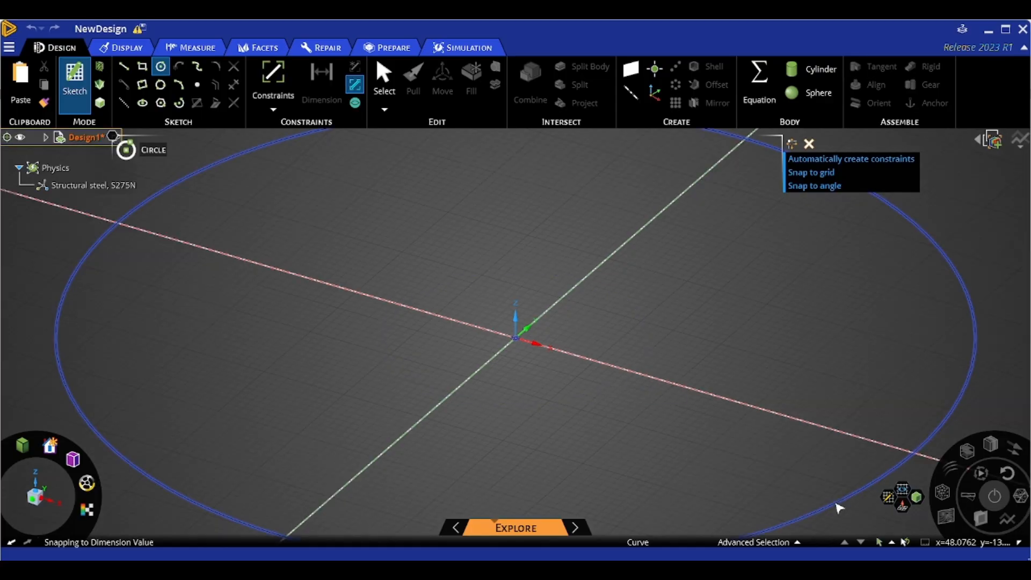
{"action": "scroll", "coordinate": [827, 501], "scroll_direction": "down", "scroll_amount": 5}
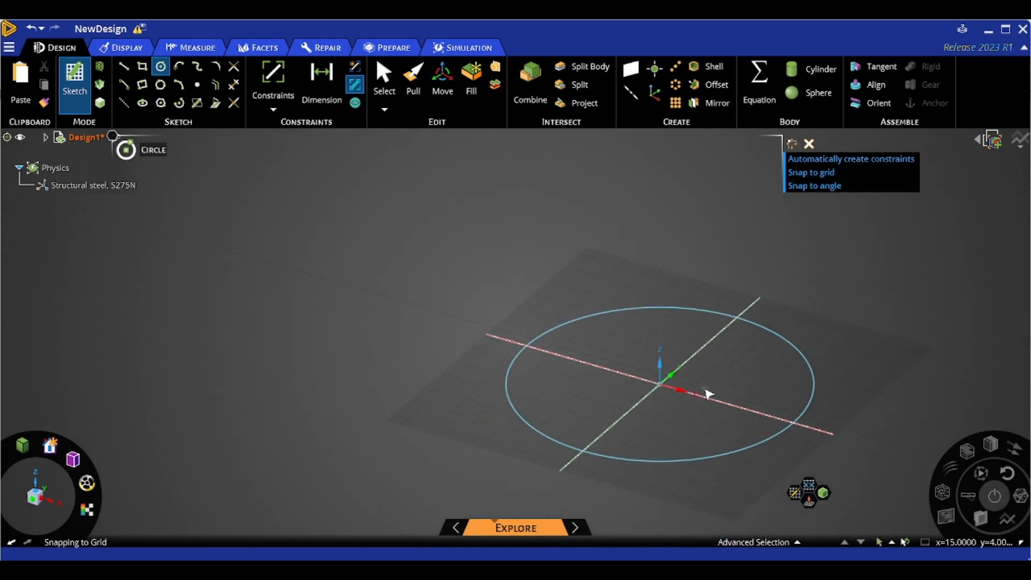
- Pull the circle's edge into a cylindrical surface 400 mm long
{"action": "left_click", "coordinate": [121, 47]}
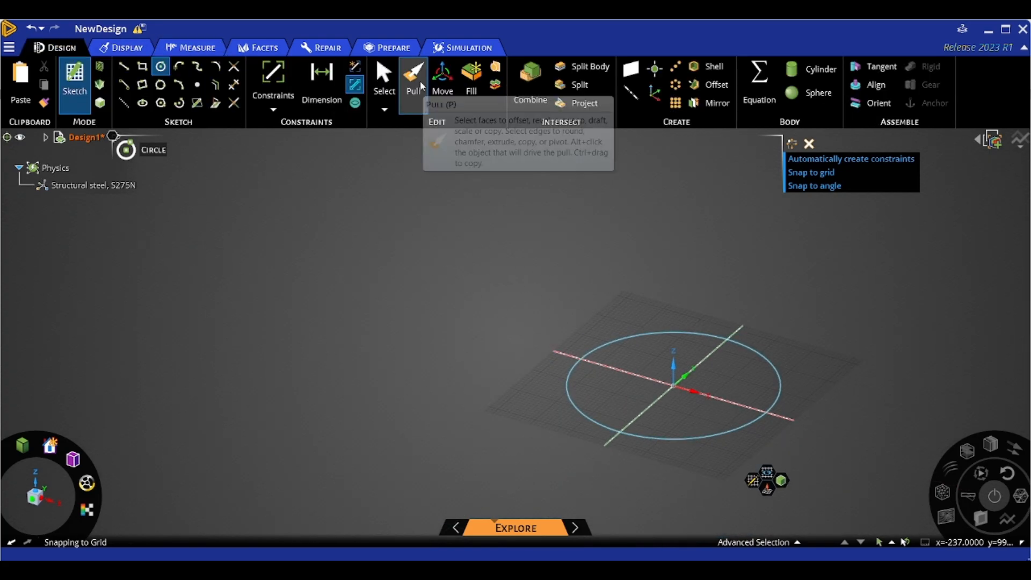
{"action": "left_click", "coordinate": [420, 84]}
{"action": "left_click", "coordinate": [649, 336]}
{"action": "left_click", "coordinate": [614, 311]}
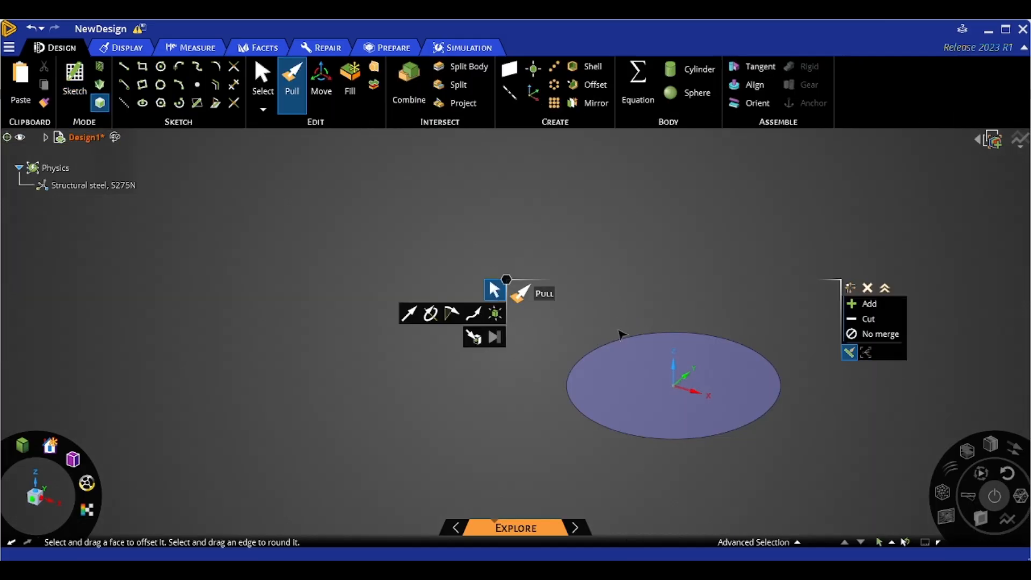
{"action": "left_click", "coordinate": [655, 333]}
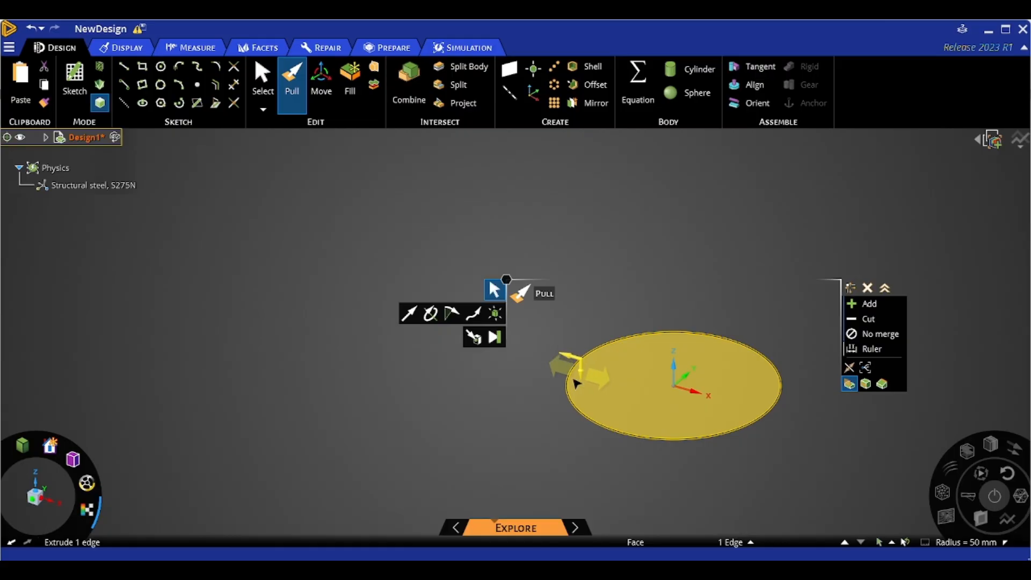
{"action": "mouse_move", "coordinate": [575, 382]}
{"action": "middle_mouse_down"}
{"action": "mouse_move", "coordinate": [562, 406]}
{"action": "mouse_move", "coordinate": [569, 392]}
{"action": "middle_mouse_up"}
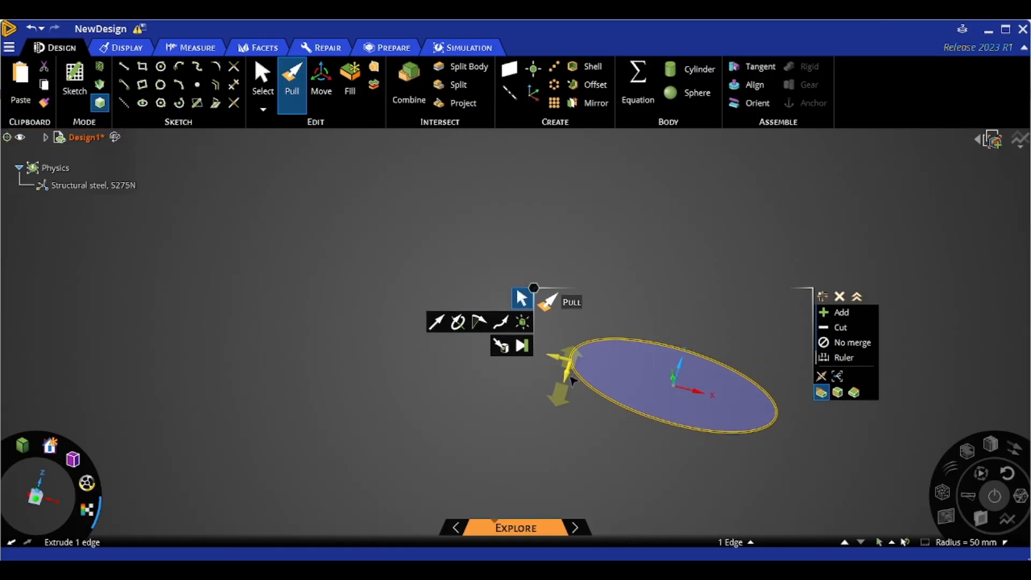
{"action": "left_click_drag", "start_coordinate": [564, 371], "coordinate": [592, 304]}
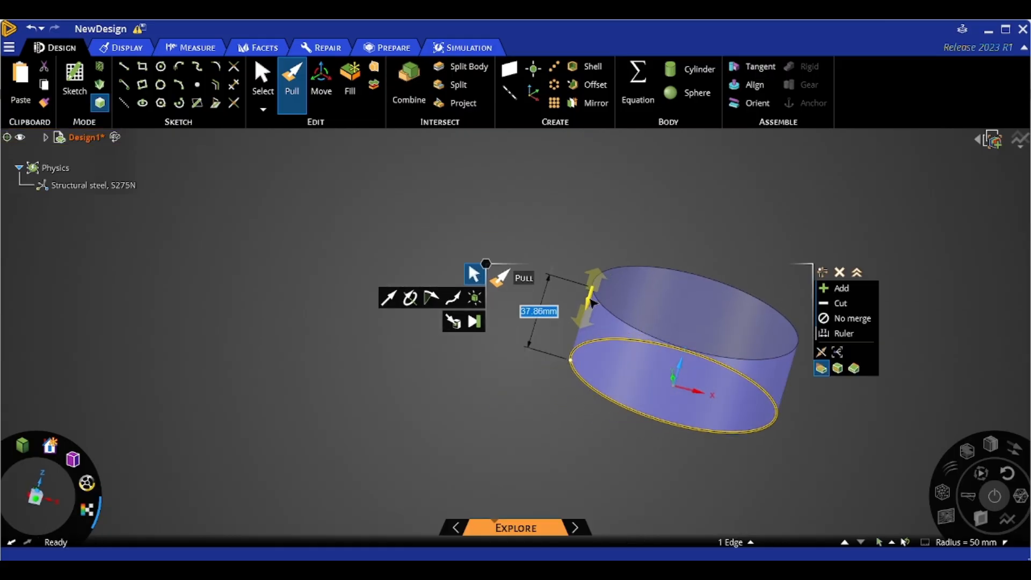
{"action": "type", "text": "4"}
{"action": "key", "text": "Return"}
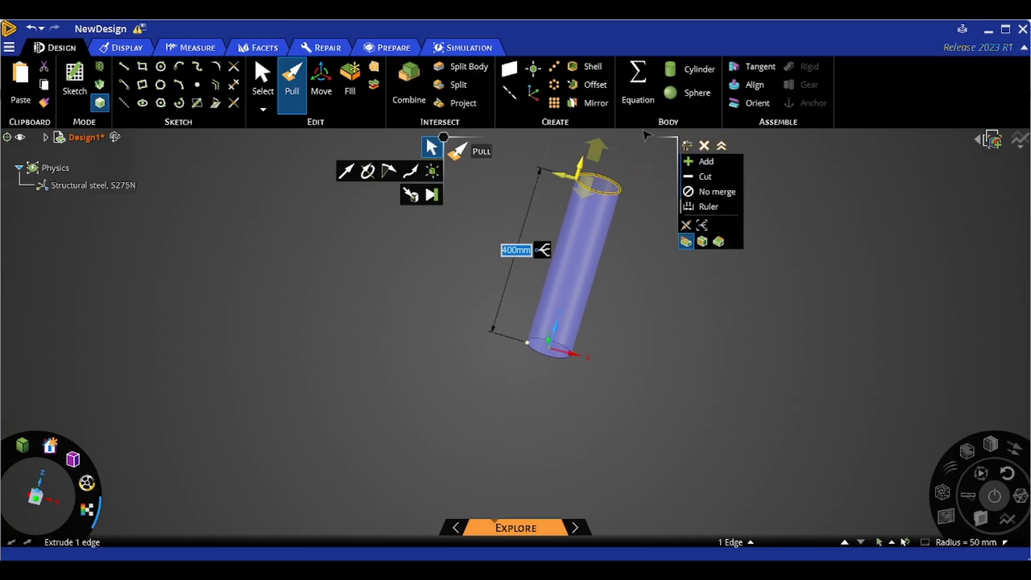
- Start a sketch on the cylinder's end plane in plan view and draw a 25 mm line from the origin along the vertical axis
{"action": "middle_click_drag", "start_coordinate": [656, 266], "coordinate": [600, 263]}
{"action": "left_click", "coordinate": [526, 167]}
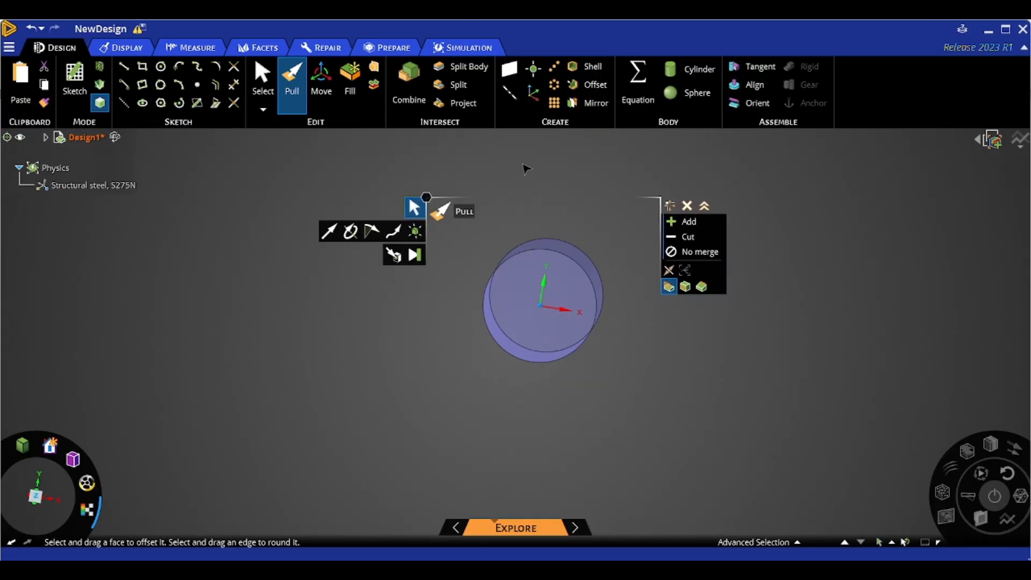
{"action": "left_click", "coordinate": [89, 72]}
{"action": "left_click", "coordinate": [537, 311]}
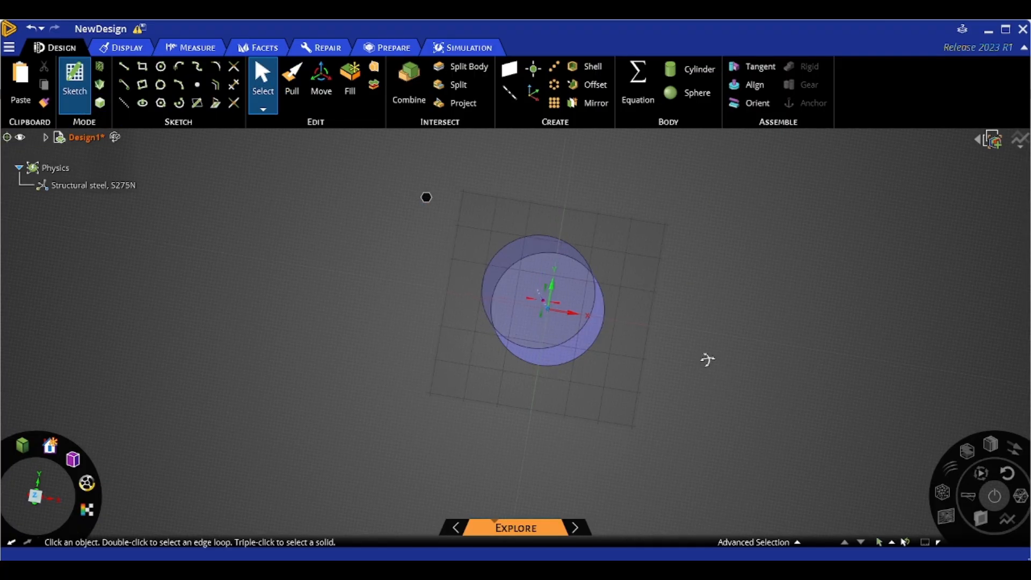
{"action": "mouse_move", "coordinate": [707, 357]}
{"action": "middle_mouse_down"}
{"action": "mouse_move", "coordinate": [641, 329]}
{"action": "mouse_move", "coordinate": [760, 426]}
{"action": "mouse_move", "coordinate": [739, 391]}
{"action": "middle_mouse_up"}
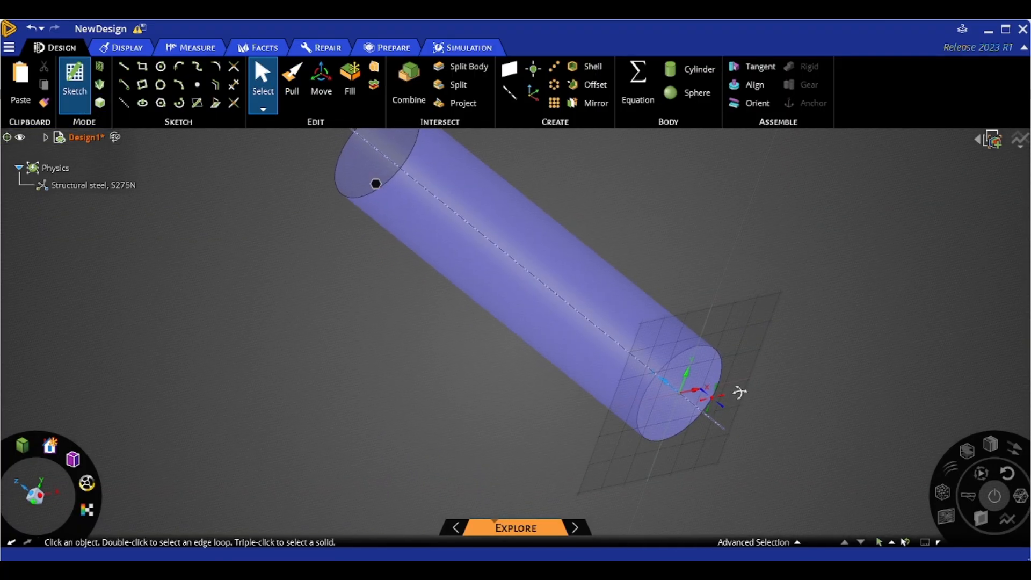
{"action": "key", "text": "v"}
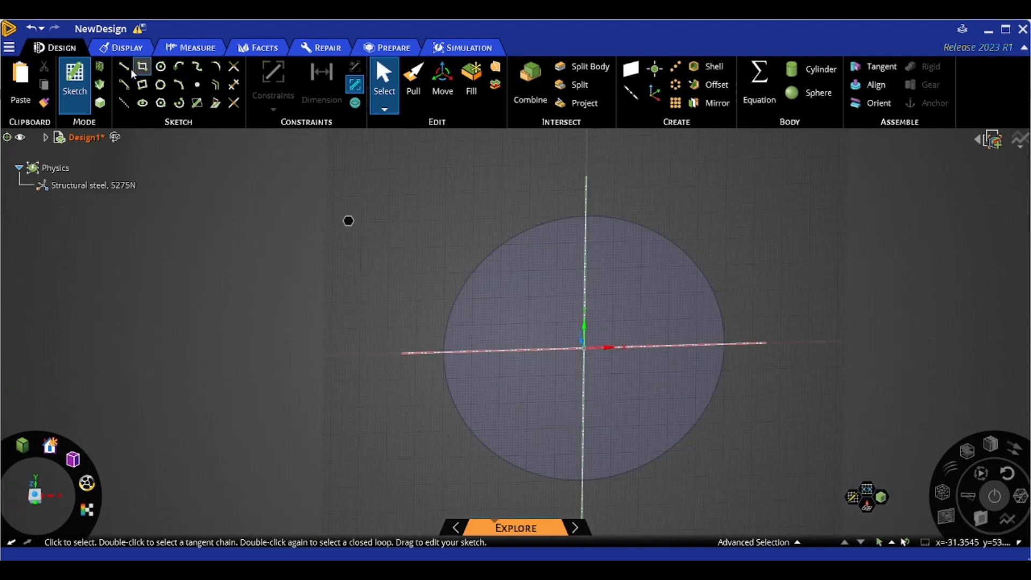
{"action": "key", "text": "l"}
{"action": "left_click", "coordinate": [585, 348]}
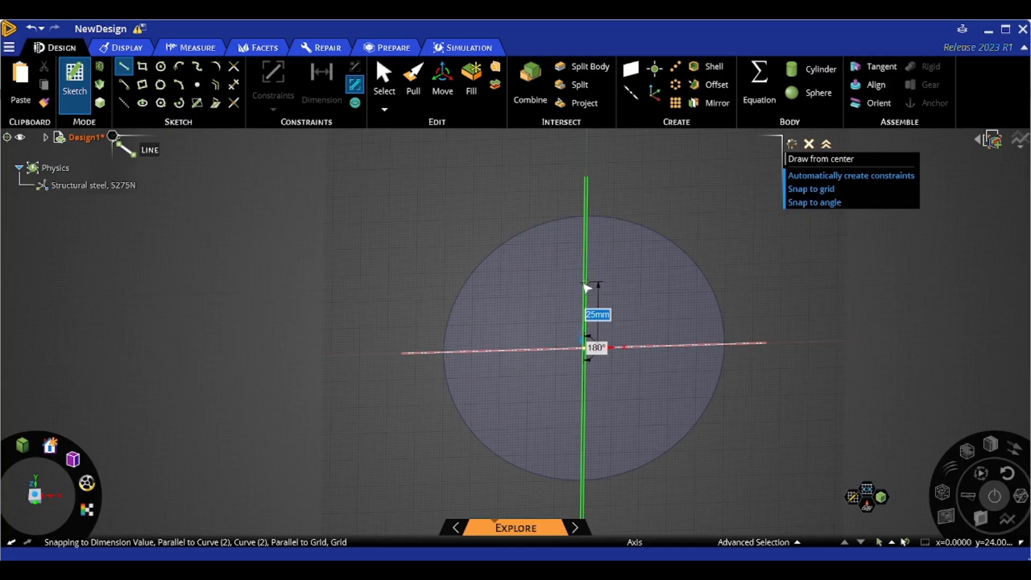
{"action": "type", "text": "2"}
{"action": "key", "text": "Return"}
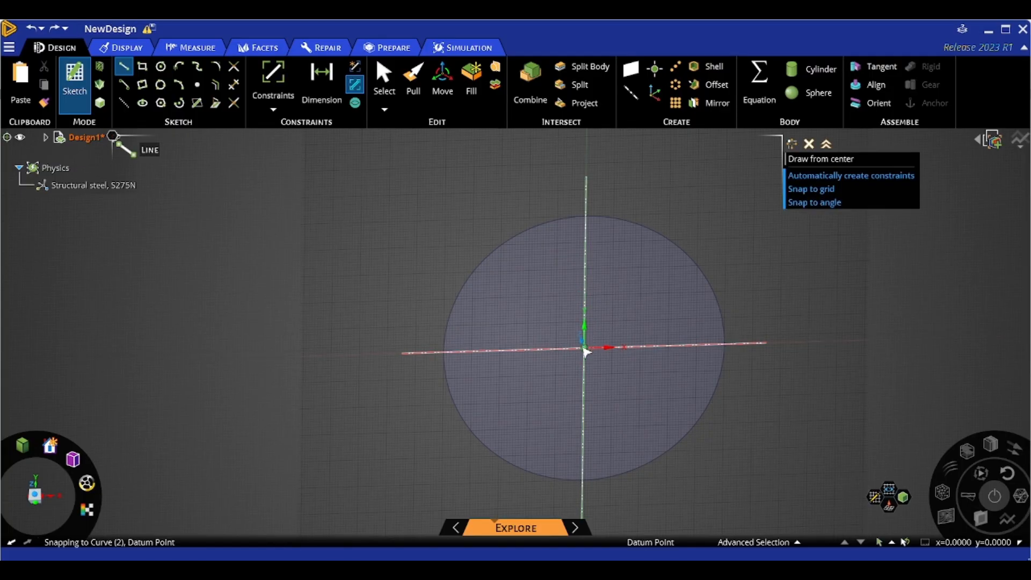
{"action": "left_click", "coordinate": [585, 348]}
{"action": "type", "text": "25"}
{"action": "key", "text": "Return"}
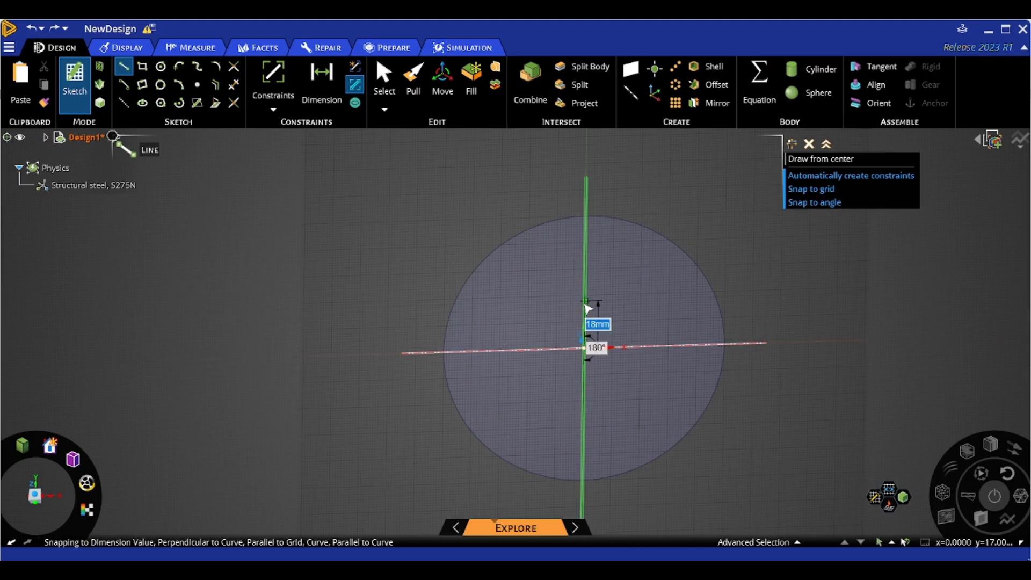
- Draw a second 25 mm line from the origin in the opposite direction along the vertical axis
{"action": "left_click", "coordinate": [585, 349]}
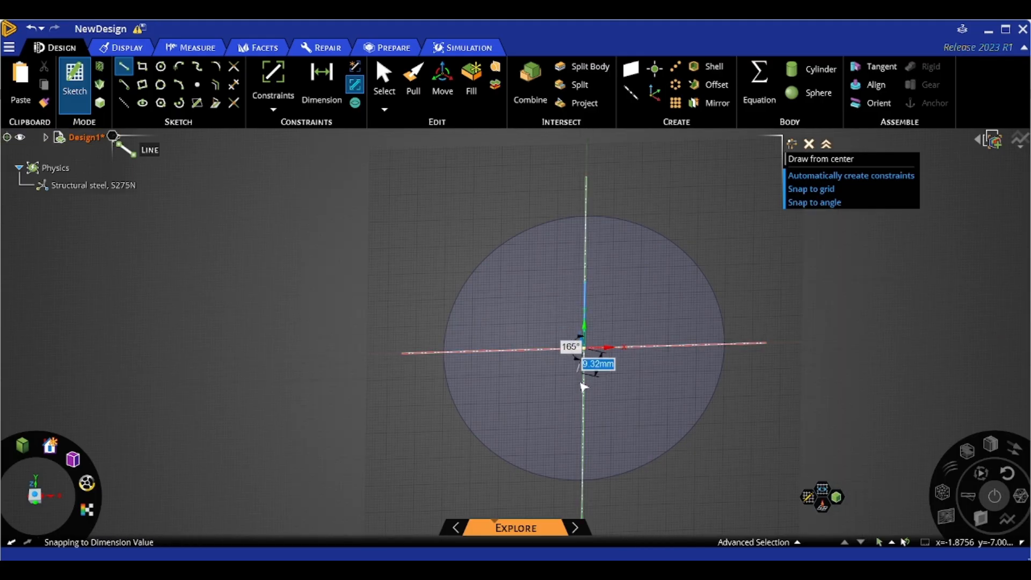
{"action": "type", "text": "25"}
{"action": "key", "text": "Return"}
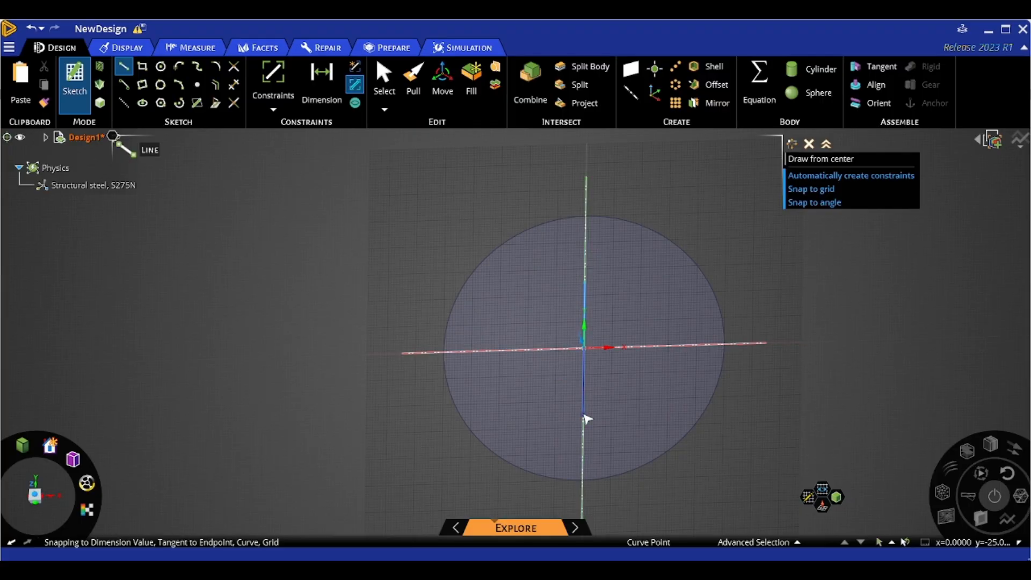
- Return to 3D mode and select the cylinder's end face and body to inspect them
{"action": "left_click", "coordinate": [100, 106]}
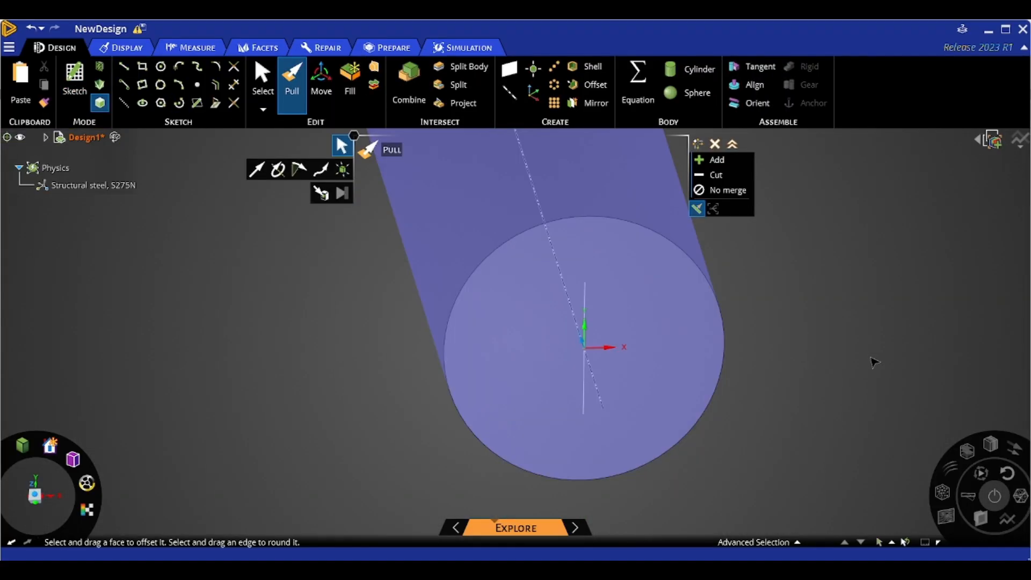
{"action": "key", "text": "s"}
{"action": "middle_click_drag", "start_coordinate": [831, 395], "coordinate": [779, 273]}
{"action": "scroll", "coordinate": [693, 247], "scroll_direction": "down", "scroll_amount": 4}
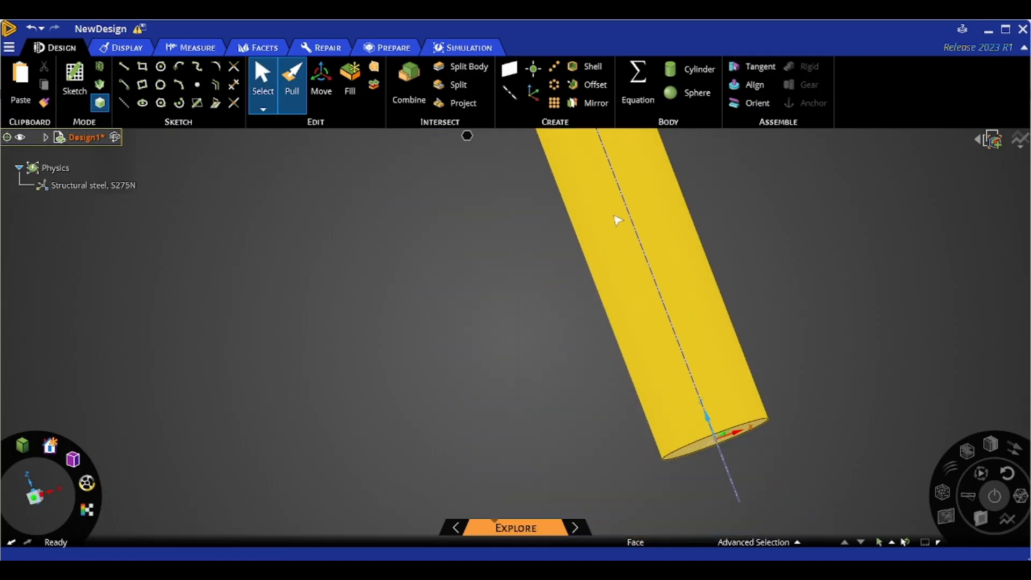
{"action": "left_click", "coordinate": [709, 436]}
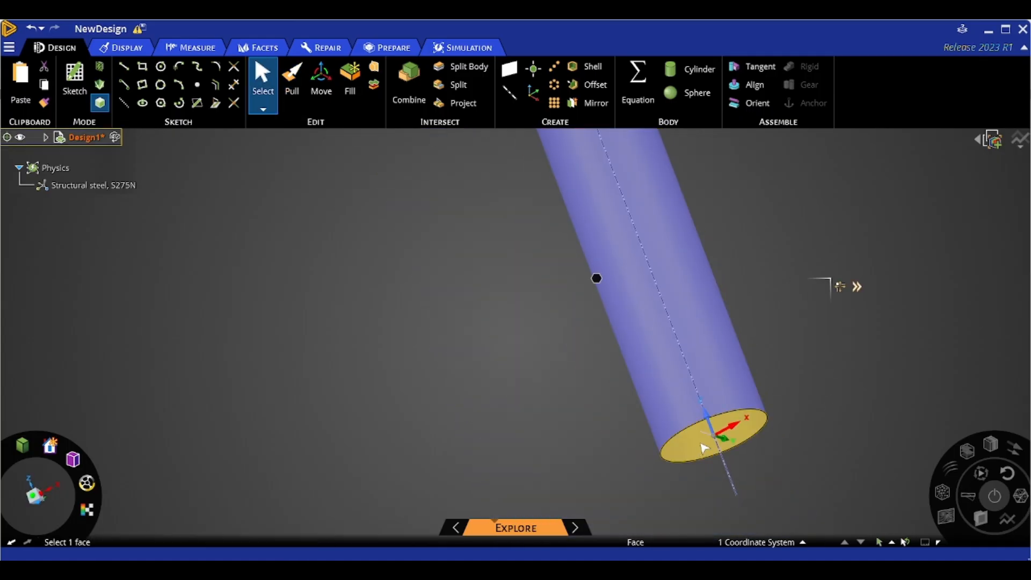
{"action": "right_click", "coordinate": [700, 444]}
{"action": "left_click", "coordinate": [747, 345]}
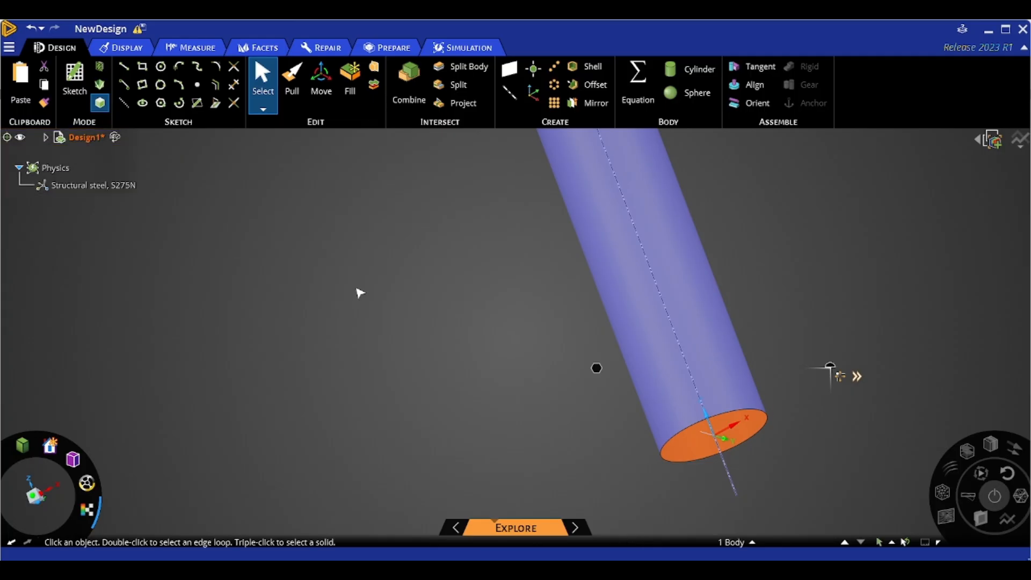
{"action": "scroll", "coordinate": [376, 294], "scroll_direction": "down", "scroll_amount": 2}
{"action": "left_click", "coordinate": [594, 329]}
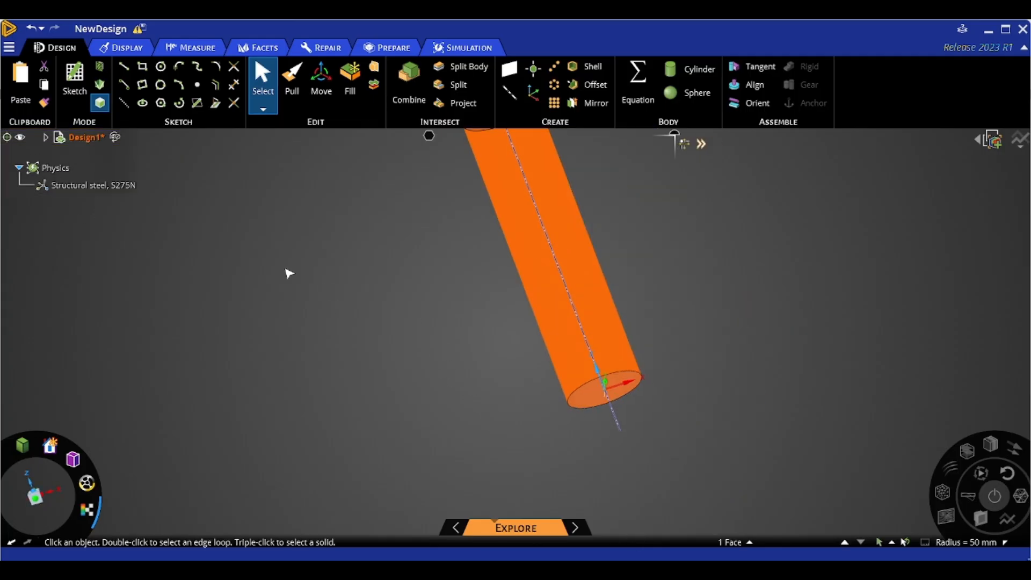
- Expand the design tree and hide the cylindrical surface body
{"action": "left_click", "coordinate": [54, 185]}
{"action": "left_click", "coordinate": [19, 166]}
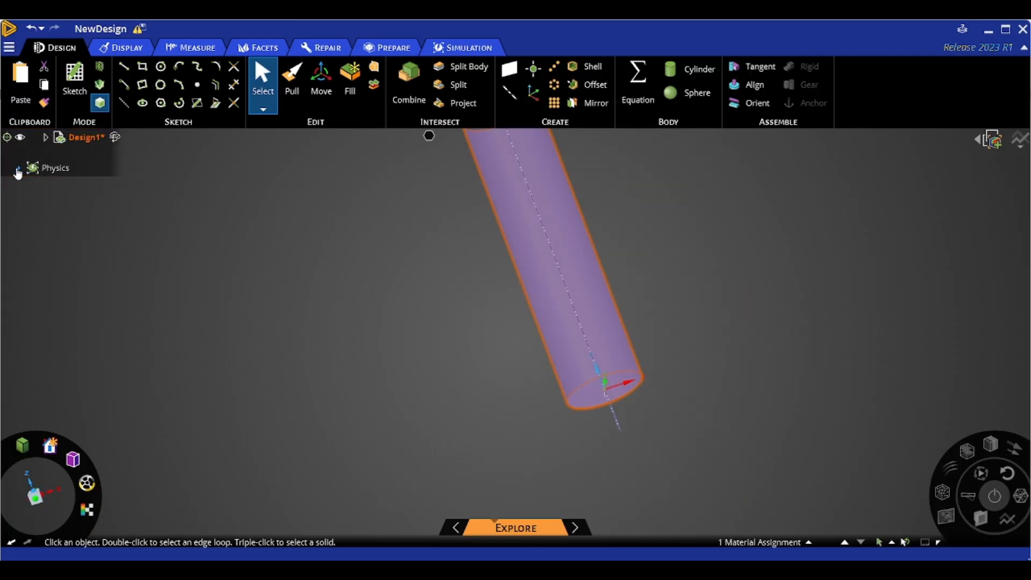
{"action": "left_click", "coordinate": [46, 137]}
{"action": "left_click", "coordinate": [83, 172]}
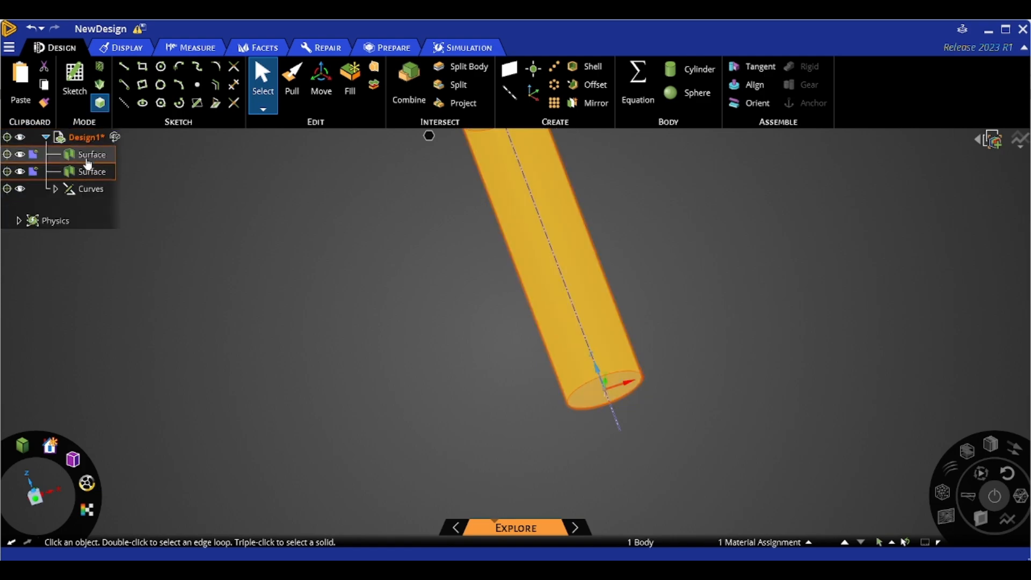
{"action": "double_click", "coordinate": [87, 158]}
{"action": "left_click", "coordinate": [21, 156]}
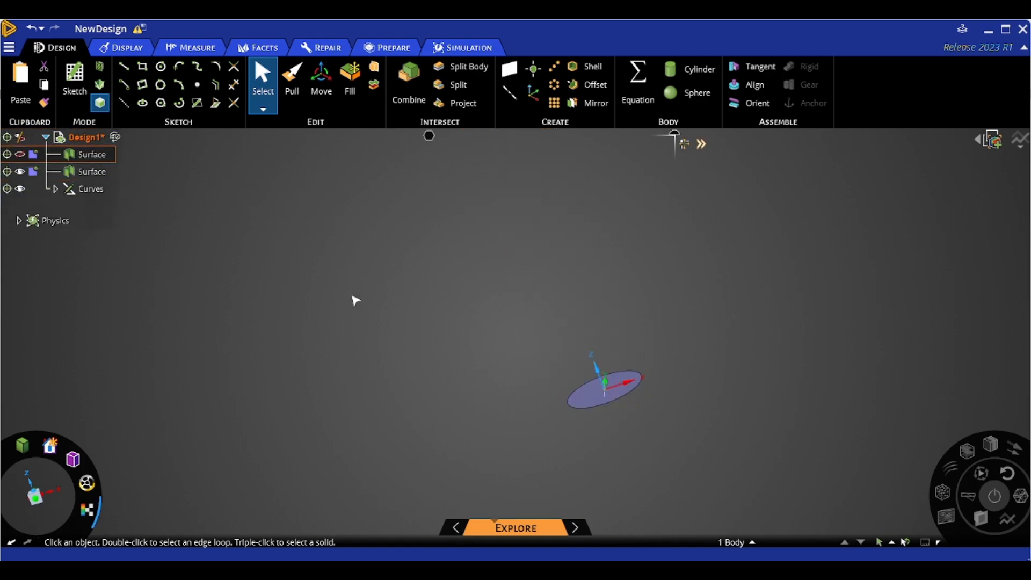
- Try to pull the two sketch lines on the end disc with the Pull tool, and undo the attempt
{"action": "middle_click_drag", "start_coordinate": [356, 301], "coordinate": [455, 371]}
{"action": "scroll", "coordinate": [566, 370], "scroll_direction": "up", "scroll_amount": 6}
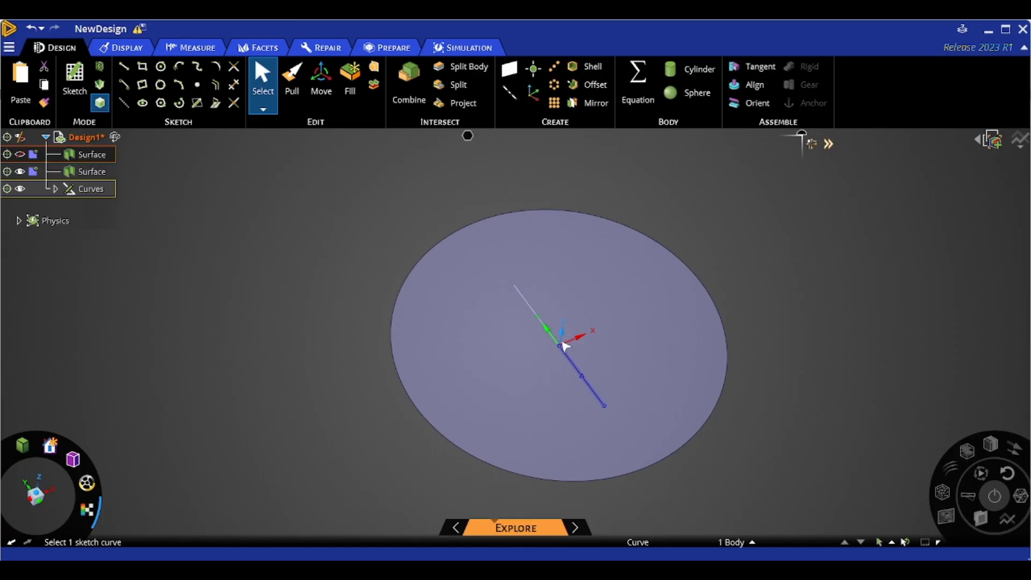
{"action": "left_click", "coordinate": [564, 350]}
{"action": "left_click", "coordinate": [536, 314], "text": "ctrl"}
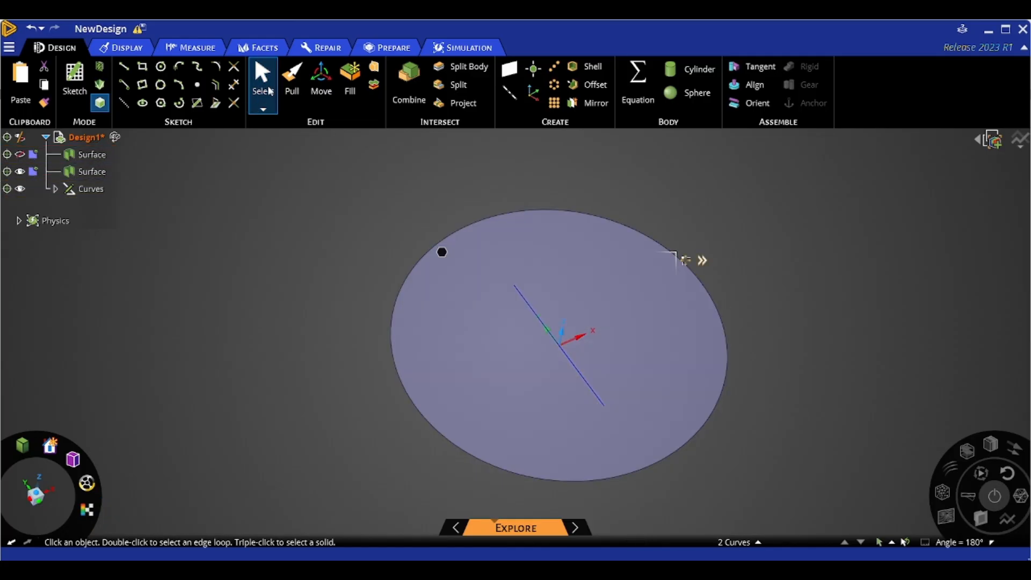
{"action": "left_click", "coordinate": [290, 85]}
{"action": "middle_click_drag", "start_coordinate": [375, 224], "coordinate": [388, 193]}
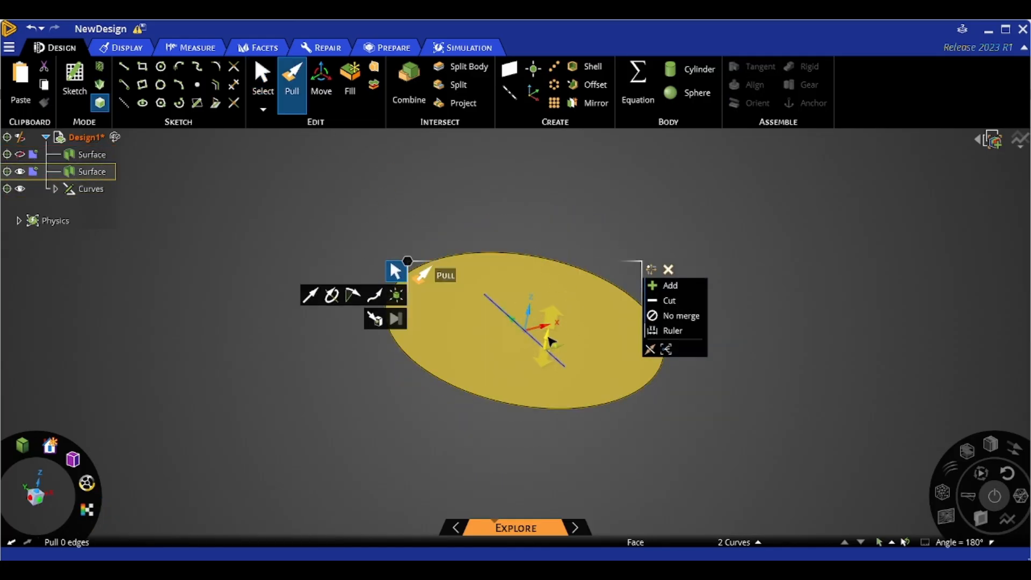
{"action": "left_click_drag", "start_coordinate": [551, 341], "coordinate": [556, 288]}
{"action": "key", "text": "ctrl+z"}
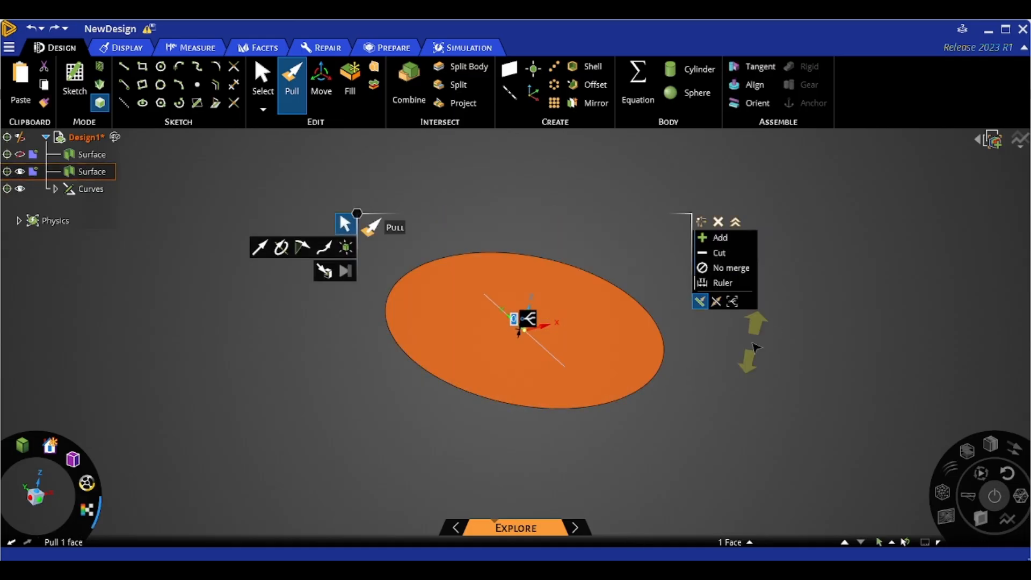
- Select both sketch lines on the end disc and pull them into a surface 200 mm long along the cylinder
{"action": "key", "text": "s"}
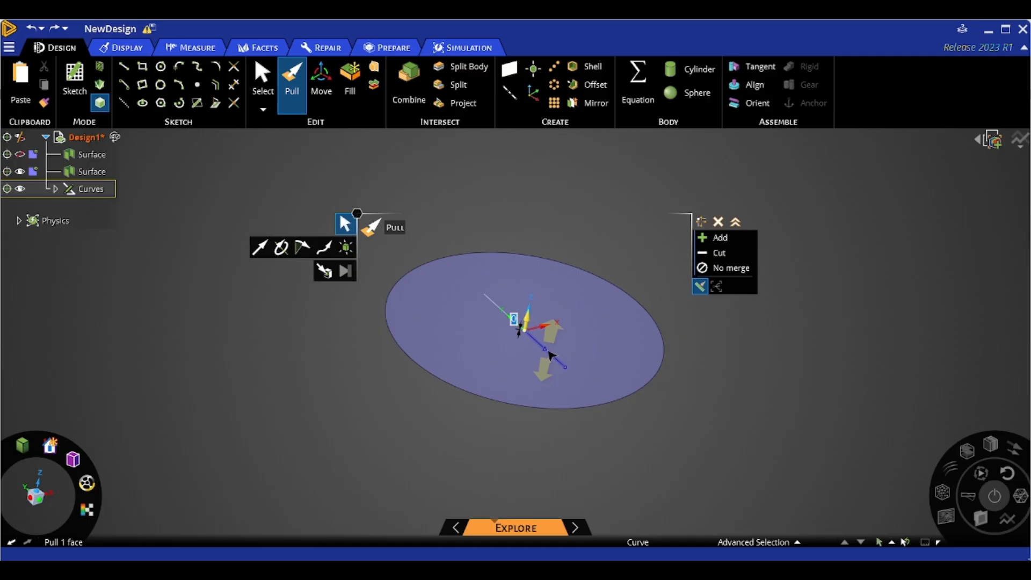
{"action": "left_click", "coordinate": [548, 352]}
{"action": "left_click", "coordinate": [513, 319], "text": "ctrl"}
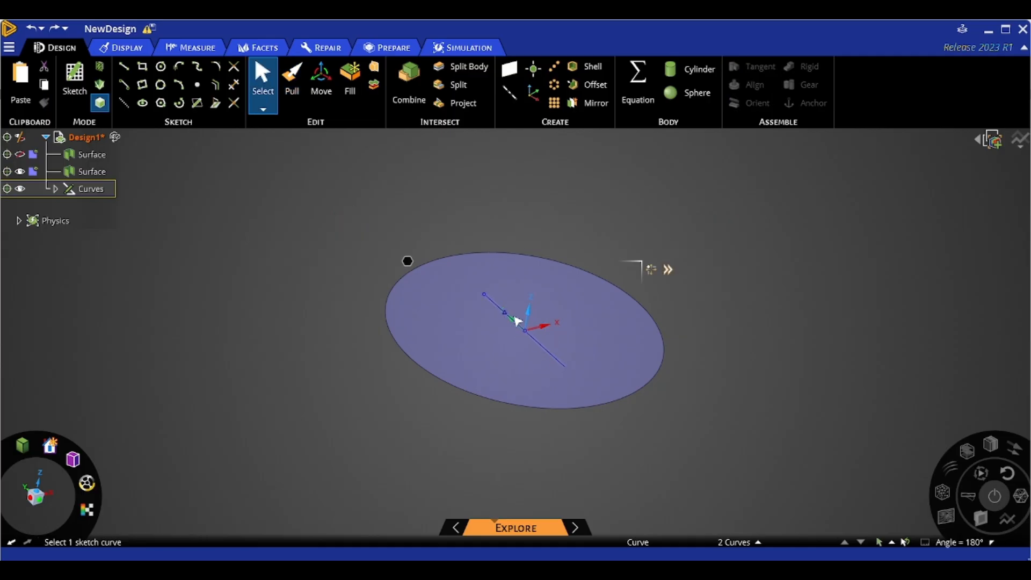
{"action": "key", "text": "p"}
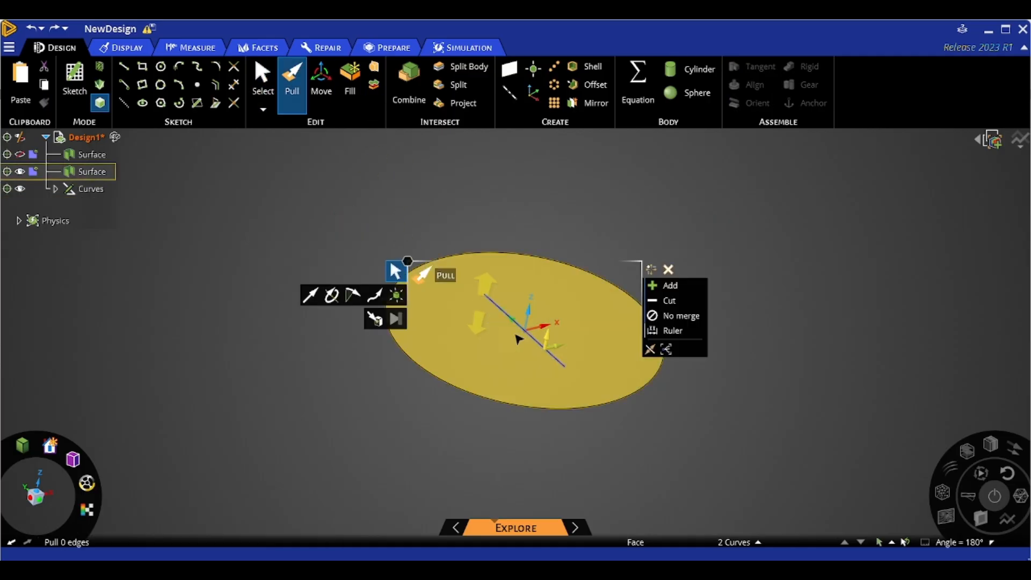
{"action": "left_click_drag", "start_coordinate": [825, 324], "coordinate": [830, 251]}
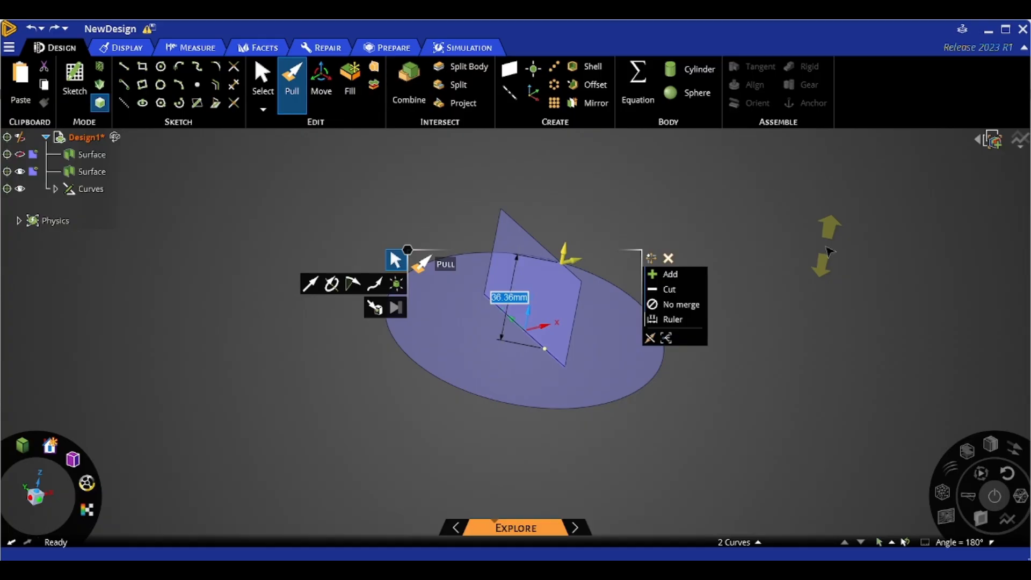
{"action": "type", "text": "100"}
{"action": "key", "text": "Return"}
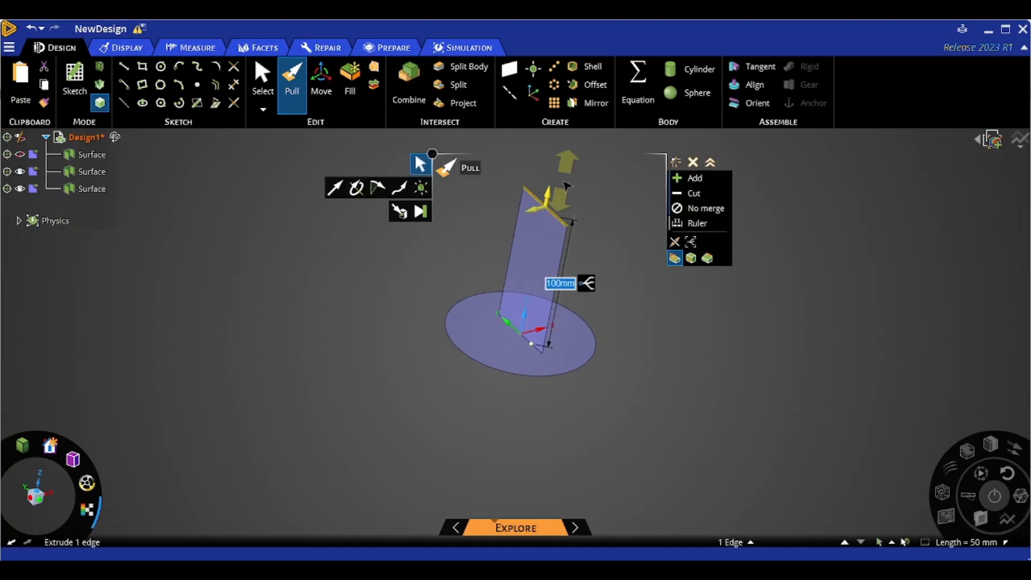
{"action": "type", "text": "200"}
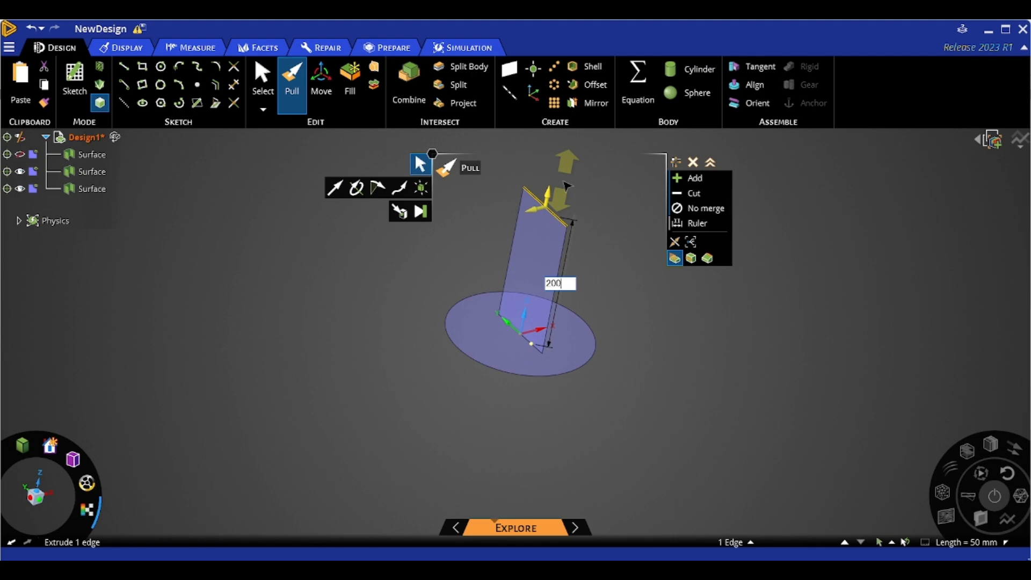
{"action": "key", "text": "Return"}
- Finish the pull and show the hidden cylindrical surface body again
{"action": "scroll", "coordinate": [497, 261], "scroll_direction": "down", "scroll_amount": 3}
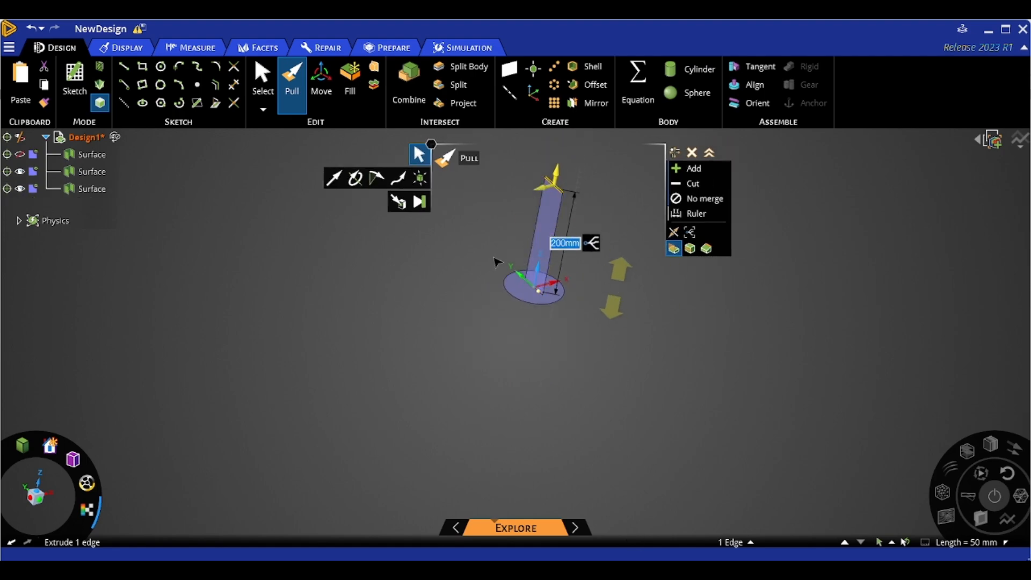
{"action": "left_click", "coordinate": [260, 227]}
{"action": "scroll", "coordinate": [394, 315], "scroll_direction": "down", "scroll_amount": 1}
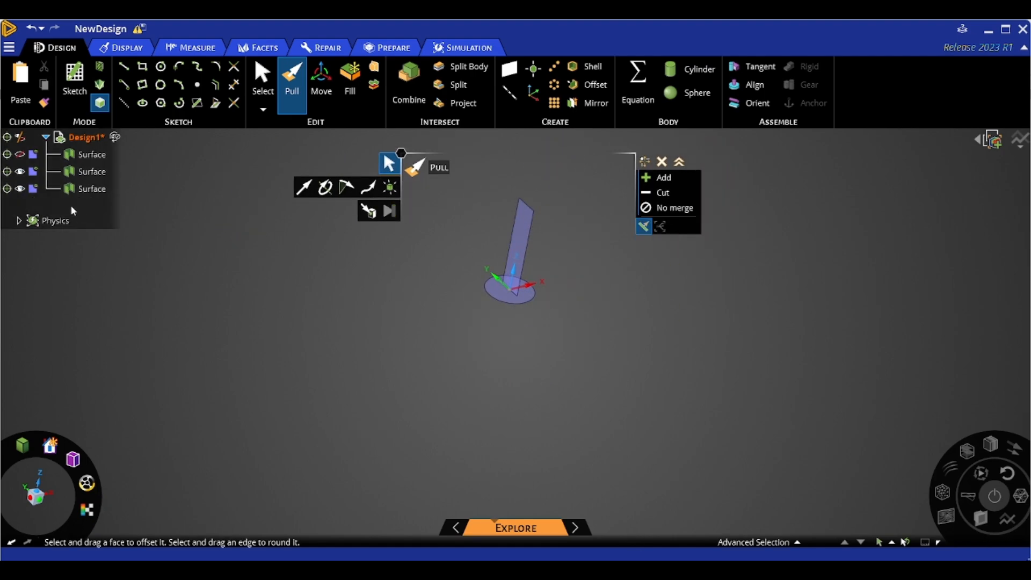
{"action": "left_click", "coordinate": [20, 154]}
- Orbit and zoom around the model to inspect the new inner surface inside the cylinder
{"action": "middle_click_drag", "start_coordinate": [424, 317], "coordinate": [498, 341]}
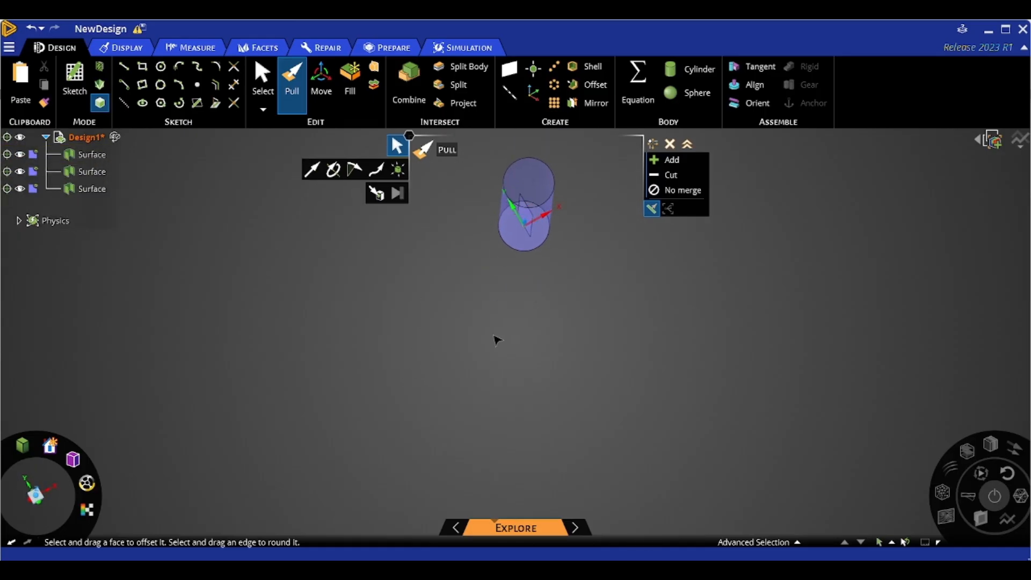
{"action": "scroll", "coordinate": [497, 341], "scroll_direction": "up", "scroll_amount": 3}
{"action": "scroll", "coordinate": [596, 269], "scroll_direction": "down", "scroll_amount": 3}
{"action": "scroll", "coordinate": [590, 153], "scroll_direction": "up", "scroll_amount": 5}
{"action": "mouse_move", "coordinate": [551, 212]}
{"action": "middle_mouse_down"}
{"action": "mouse_move", "coordinate": [582, 263]}
{"action": "mouse_move", "coordinate": [550, 258]}
{"action": "middle_mouse_up"}
{"action": "left_click", "coordinate": [531, 253]}
{"action": "scroll", "coordinate": [530, 258], "scroll_direction": "down", "scroll_amount": 4}
{"action": "left_click", "coordinate": [626, 313]}
{"action": "key", "text": "Escape"}
{"action": "middle_click_drag", "start_coordinate": [628, 299], "coordinate": [555, 200]}
{"action": "scroll", "coordinate": [506, 328], "scroll_direction": "up", "scroll_amount": 2}
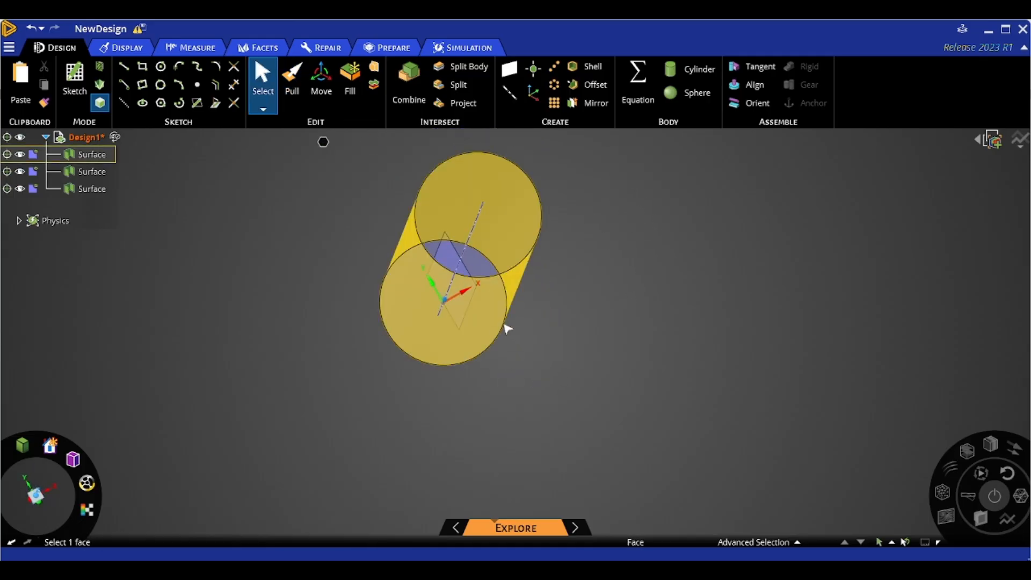
{"action": "scroll", "coordinate": [559, 331], "scroll_direction": "up", "scroll_amount": 3}
{"action": "mouse_move", "coordinate": [586, 340]}
{"action": "middle_mouse_down"}
{"action": "mouse_move", "coordinate": [596, 346]}
{"action": "mouse_move", "coordinate": [589, 359]}
{"action": "middle_mouse_up"}
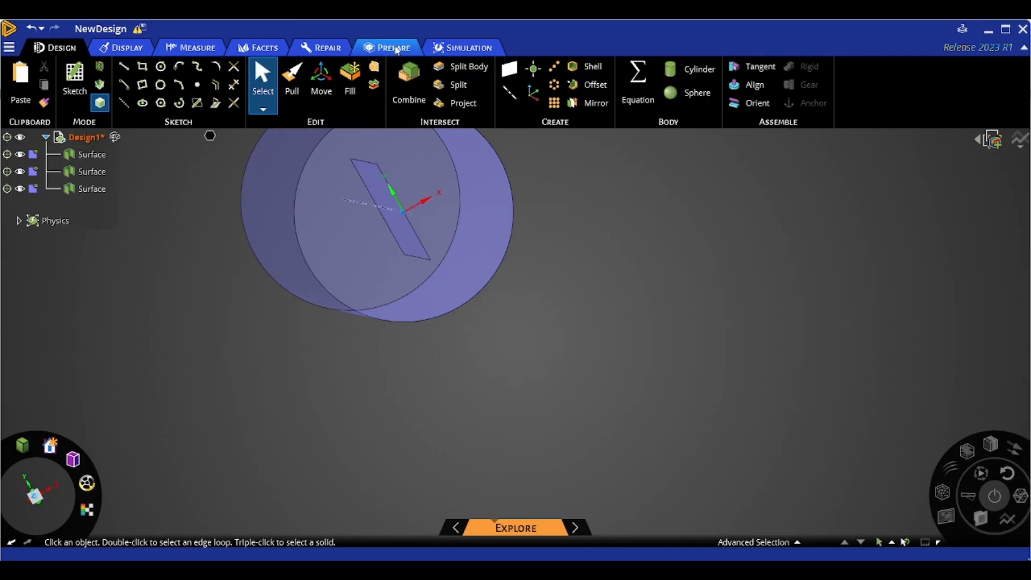
- Share coincident topology between the surface bodies with the Share tool
{"action": "left_click", "coordinate": [397, 48]}
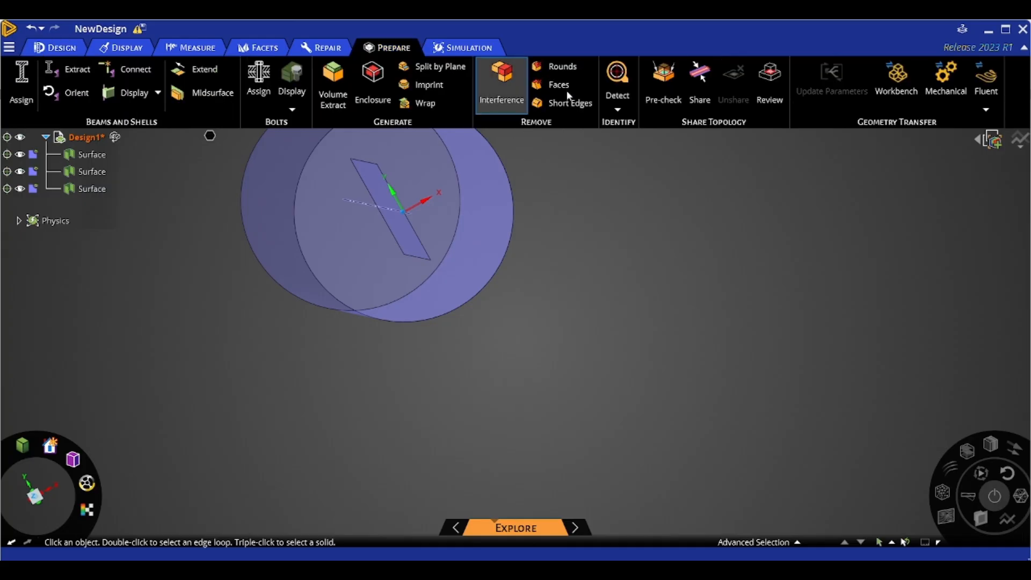
{"action": "left_click", "coordinate": [700, 86]}
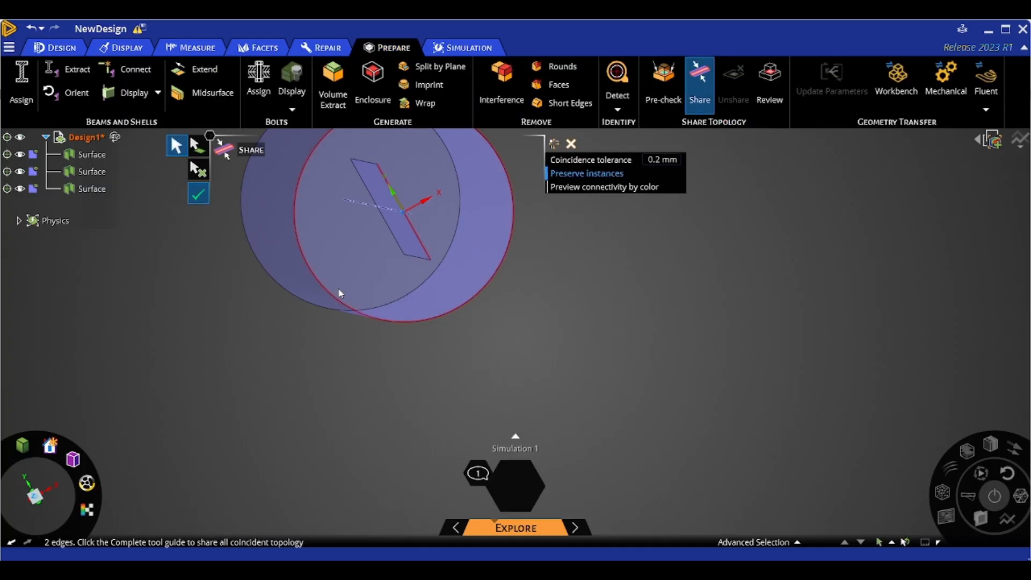
{"action": "key", "text": "Return"}
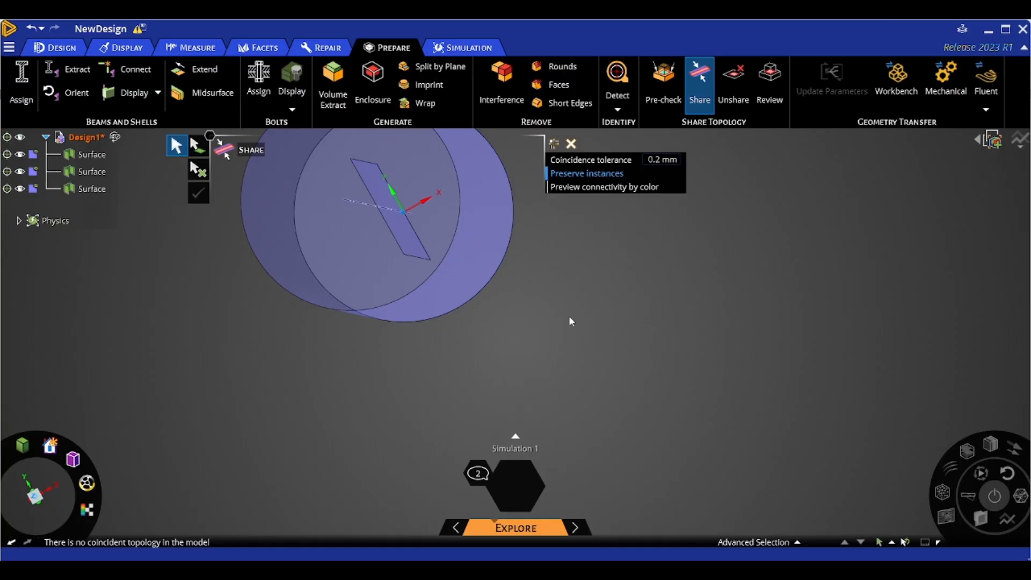
- Switch to Workbench and open the Static Structural model in Mechanical
{"action": "scroll", "coordinate": [509, 335], "scroll_direction": "down", "scroll_amount": 5}
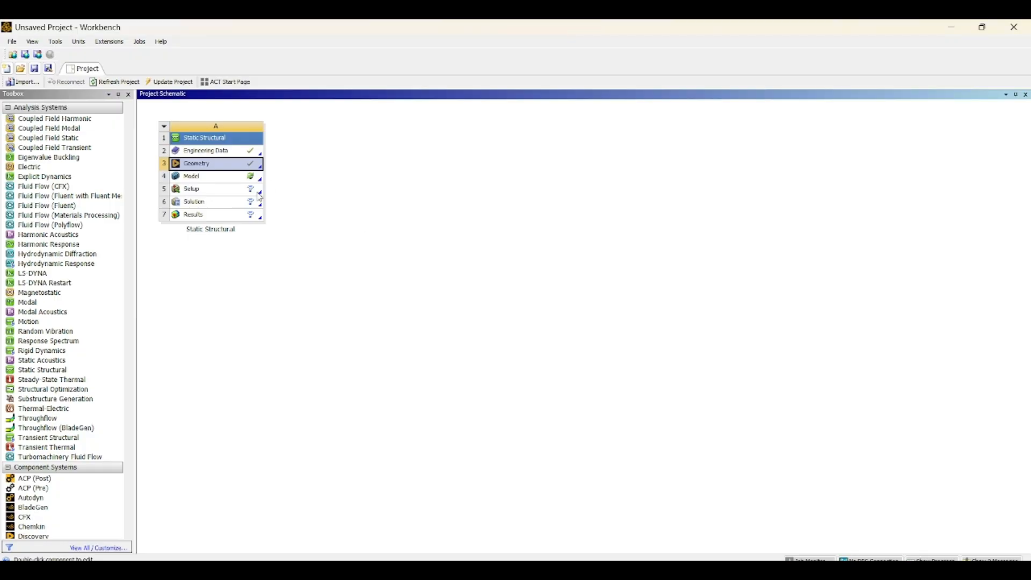
{"action": "right_click", "coordinate": [242, 177]}
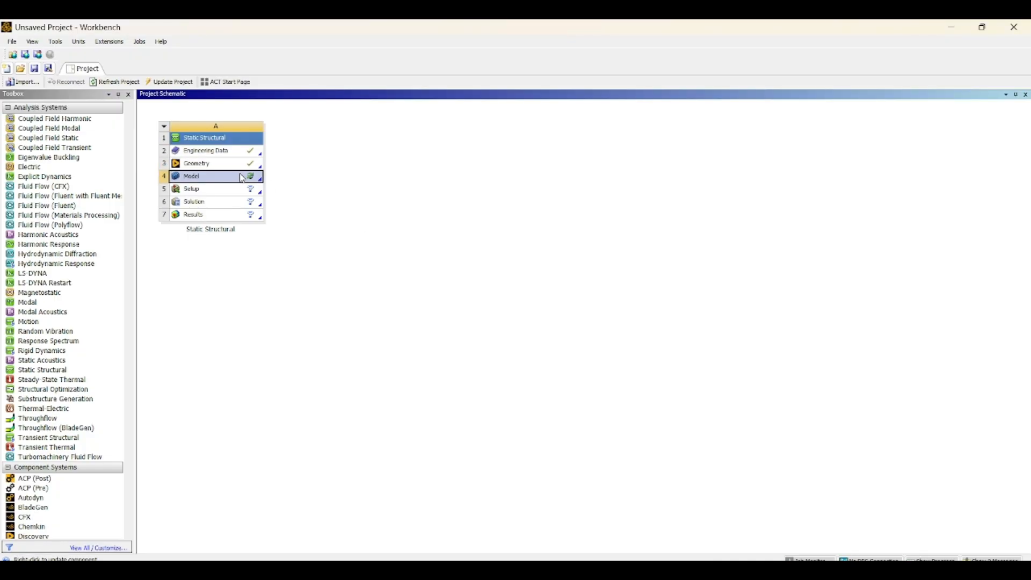
{"action": "left_click", "coordinate": [276, 182]}
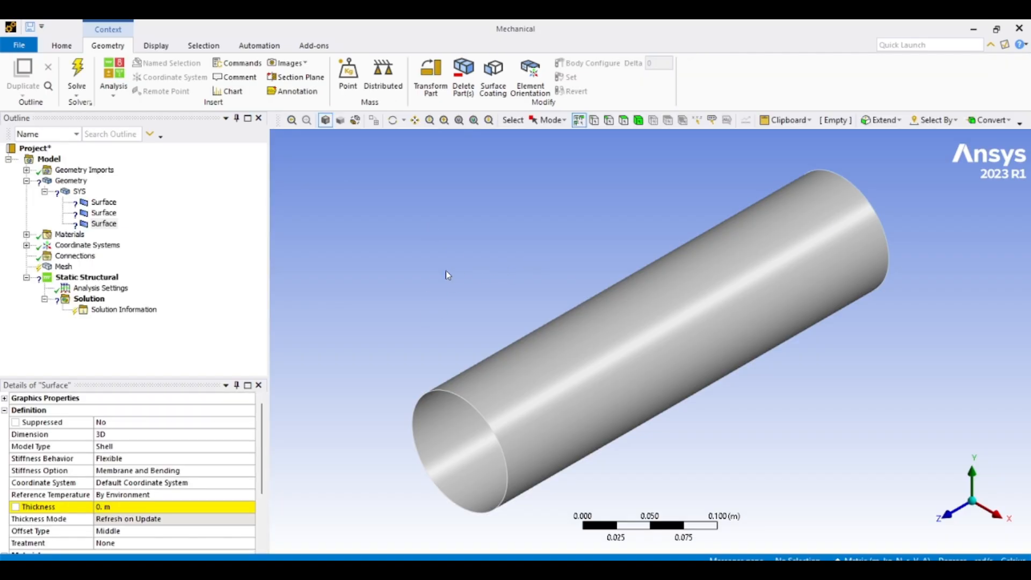
- Orbit and zoom to inspect the imported surface geometry in Mechanical
{"action": "scroll", "coordinate": [404, 265], "scroll_direction": "up", "scroll_amount": 3}
{"action": "scroll", "coordinate": [406, 266], "scroll_direction": "down", "scroll_amount": 5}
{"action": "middle_click_drag", "start_coordinate": [451, 284], "coordinate": [544, 265]}
{"action": "scroll", "coordinate": [690, 338], "scroll_direction": "up", "scroll_amount": 3}
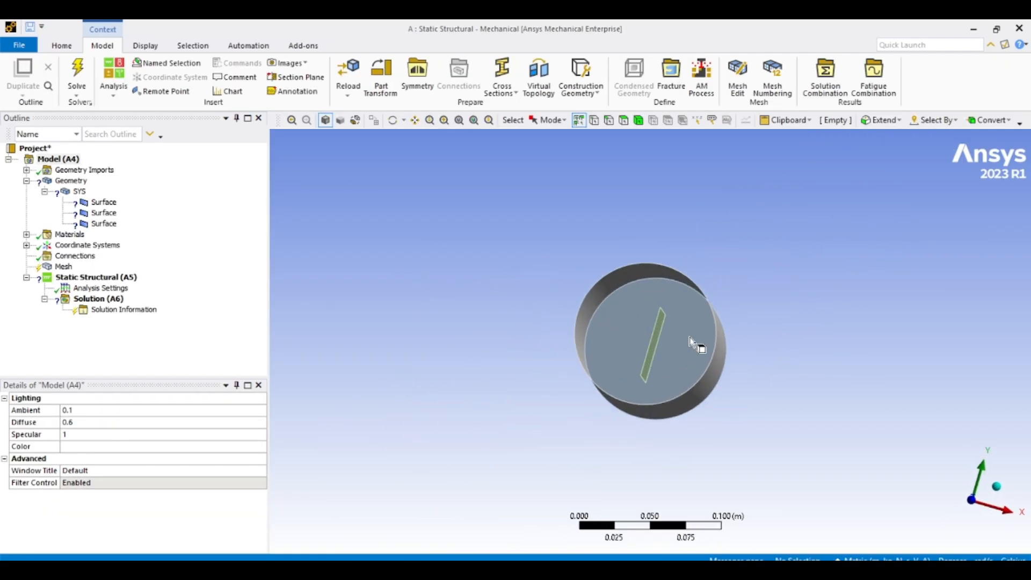
{"action": "middle_click_drag", "start_coordinate": [691, 343], "coordinate": [639, 297]}
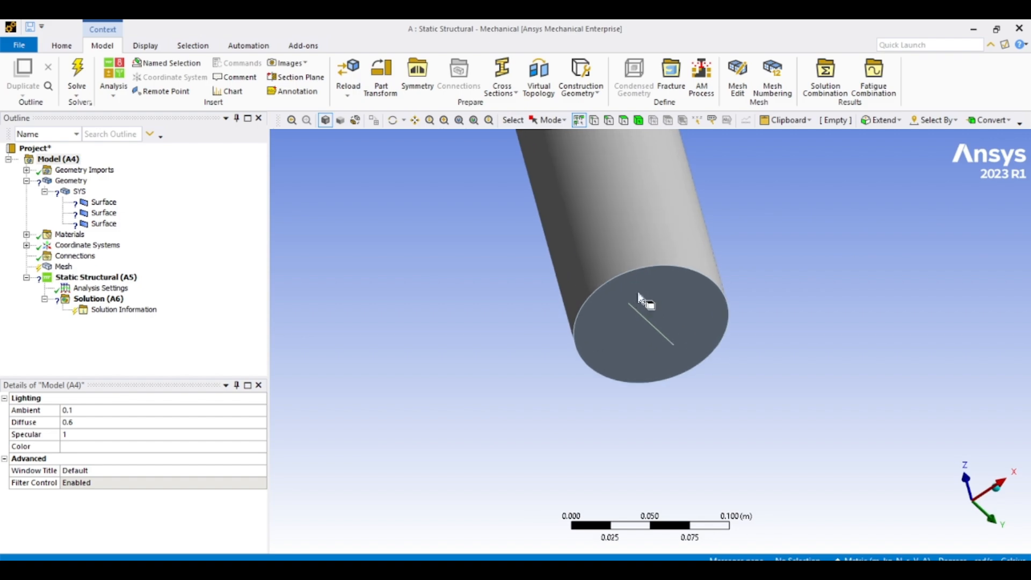
{"action": "scroll", "coordinate": [639, 297], "scroll_direction": "down", "scroll_amount": 5}
{"action": "middle_click_drag", "start_coordinate": [732, 255], "coordinate": [773, 421]}
{"action": "scroll", "coordinate": [707, 226], "scroll_direction": "down", "scroll_amount": 2}
{"action": "scroll", "coordinate": [707, 226], "scroll_direction": "up", "scroll_amount": 2}
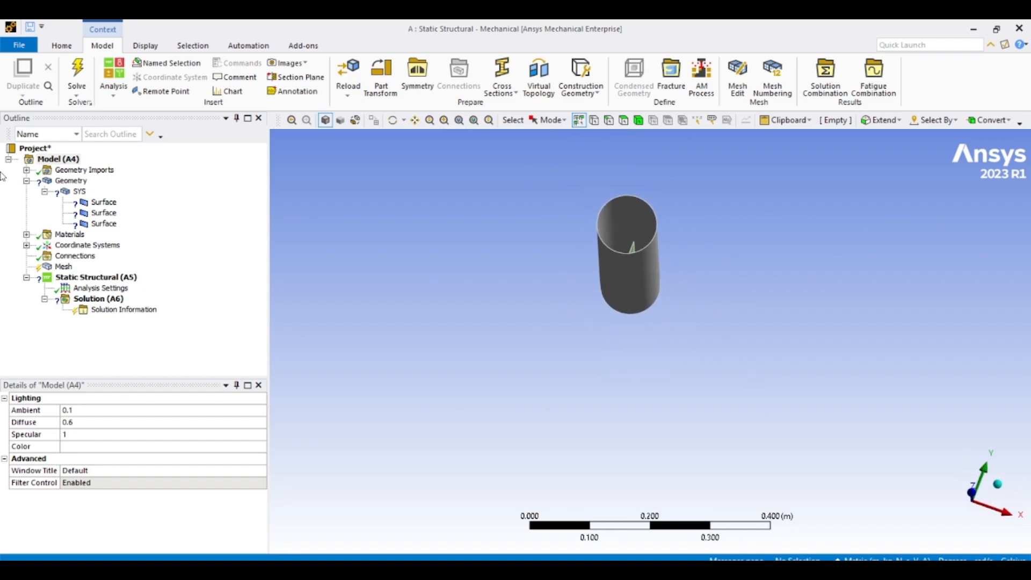
- Switch the Mechanical unit system to millimetres
{"action": "left_click", "coordinate": [104, 202]}
{"action": "mouse_move", "coordinate": [451, 279]}
{"action": "middle_mouse_down"}
{"action": "mouse_move", "coordinate": [472, 285]}
{"action": "mouse_move", "coordinate": [452, 263]}
{"action": "middle_mouse_up"}
{"action": "scroll", "coordinate": [142, 479], "scroll_direction": "down", "scroll_amount": 1}
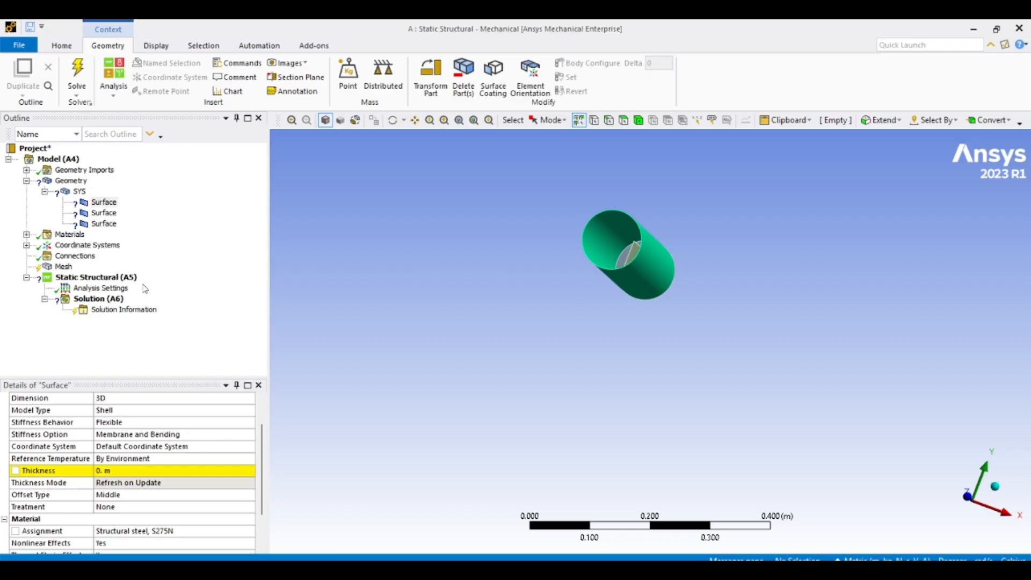
{"action": "left_click", "coordinate": [70, 46]}
{"action": "left_click", "coordinate": [525, 78]}
{"action": "left_click", "coordinate": [453, 261]}
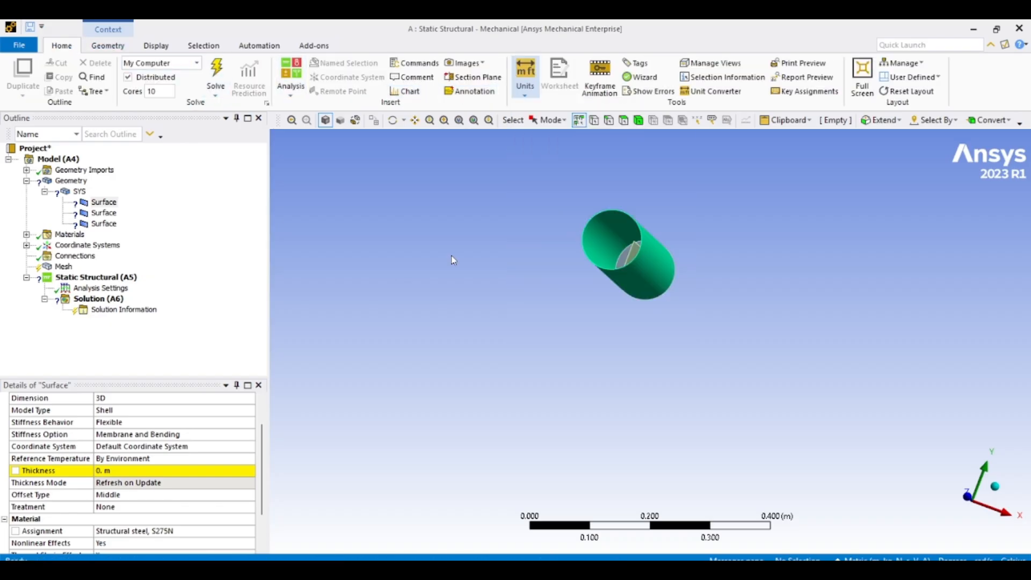
- Set the first surface body's shell thickness to 10 mm
{"action": "left_click", "coordinate": [115, 518]}
{"action": "left_click", "coordinate": [114, 509]}
{"action": "left_click", "coordinate": [107, 205]}
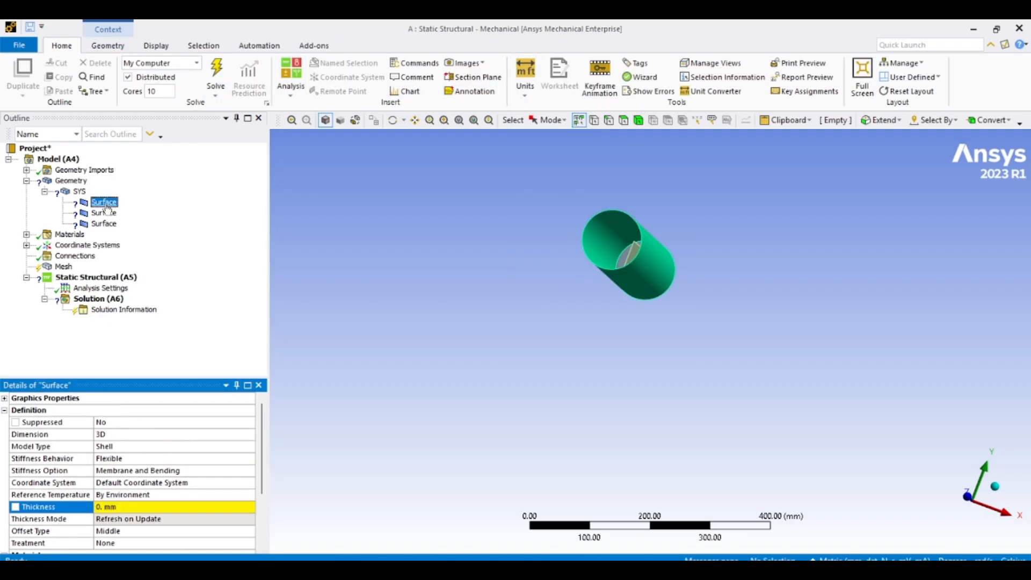
{"action": "left_click", "coordinate": [141, 507]}
{"action": "type", "text": "1"}
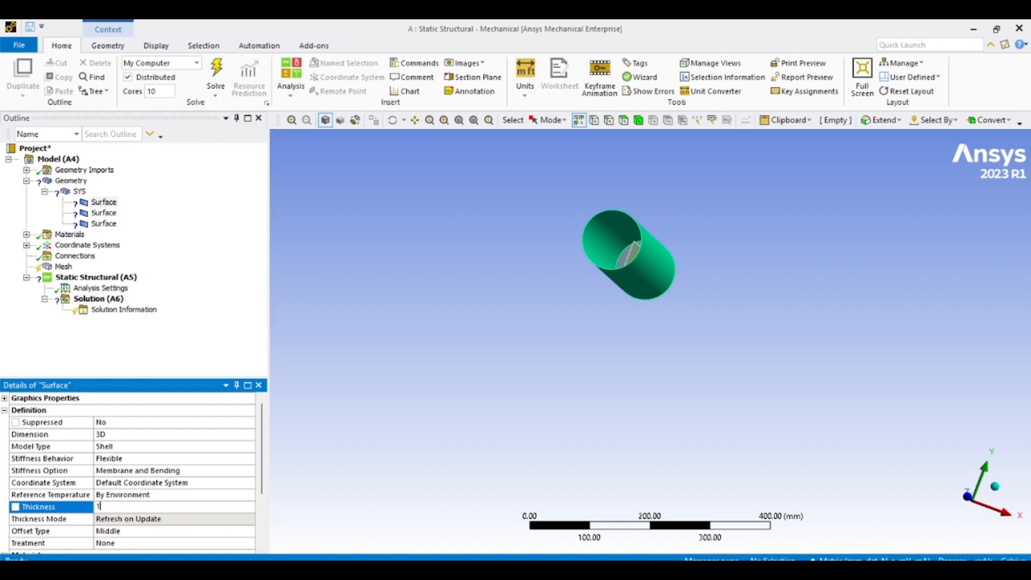
{"action": "type", "text": "0"}
{"action": "key", "text": "Return"}
{"action": "left_click", "coordinate": [613, 370]}
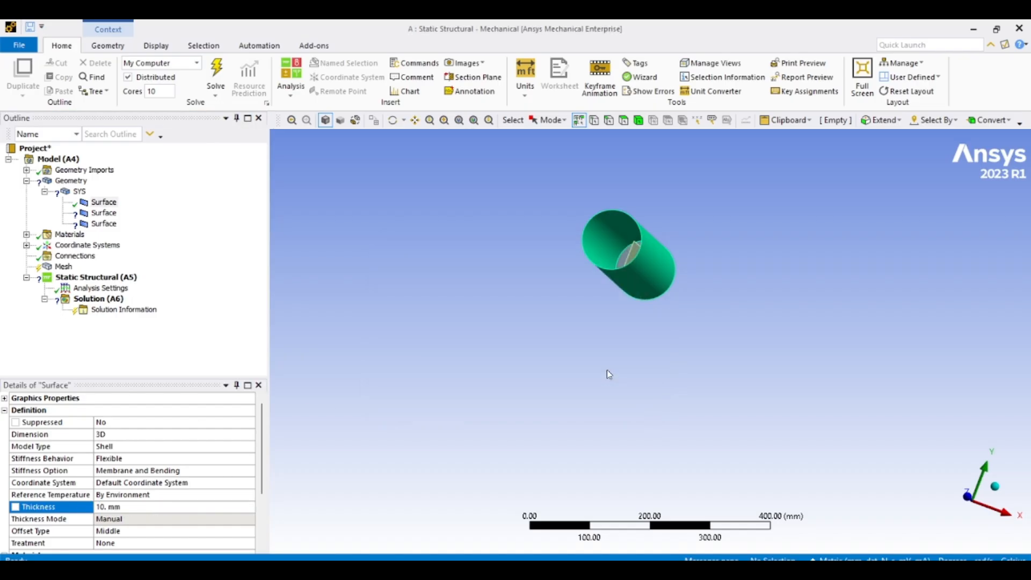
- Set the second surface body's shell thickness to 10 mm
{"action": "left_click", "coordinate": [104, 213]}
{"action": "left_click", "coordinate": [141, 507]}
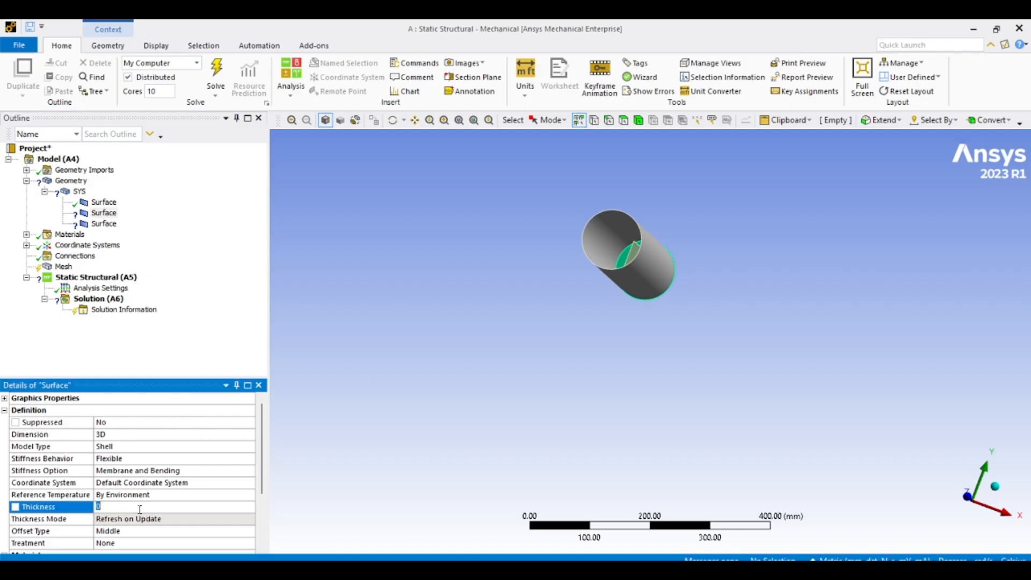
{"action": "type", "text": "10"}
{"action": "key", "text": "Return"}
- Set the third surface body's shell thickness to 10 mm
{"action": "left_click", "coordinate": [104, 223]}
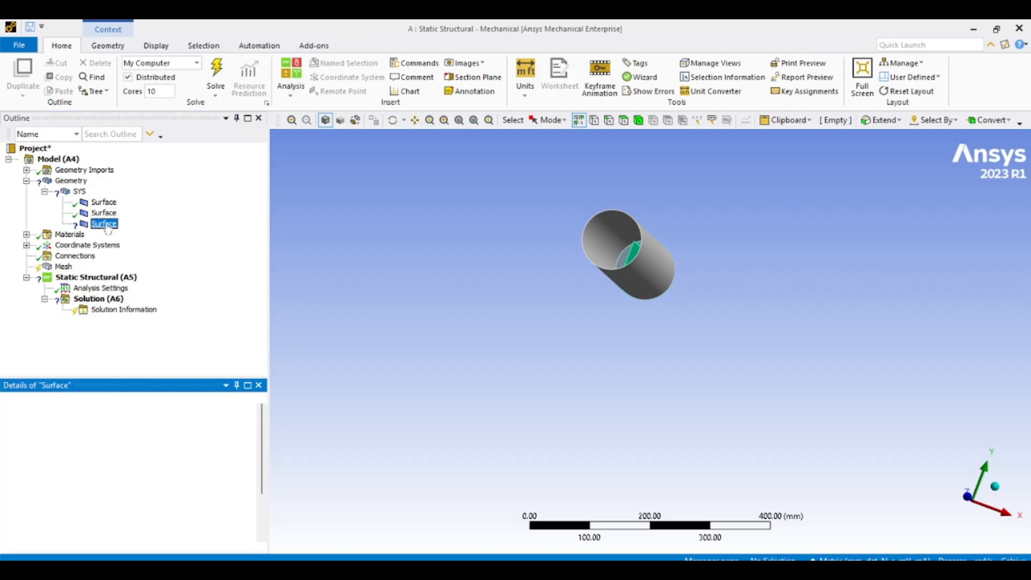
{"action": "middle_click_drag", "start_coordinate": [524, 412], "coordinate": [536, 431]}
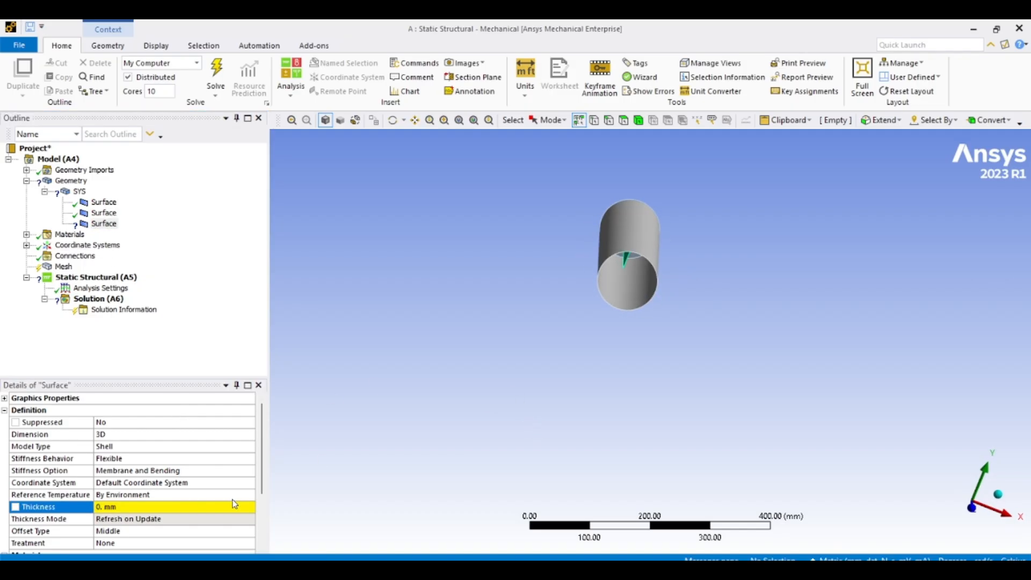
{"action": "left_click", "coordinate": [160, 507]}
{"action": "type", "text": "10"}
{"action": "key", "text": "Return"}
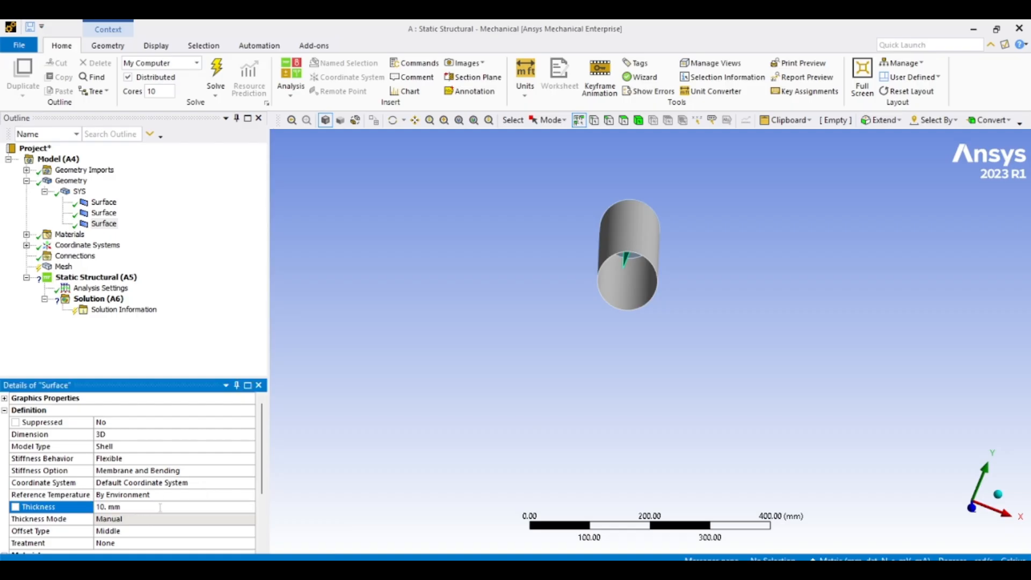
- Generate the mesh for the surface bodies
{"action": "left_click", "coordinate": [65, 256]}
{"action": "right_click", "coordinate": [62, 267]}
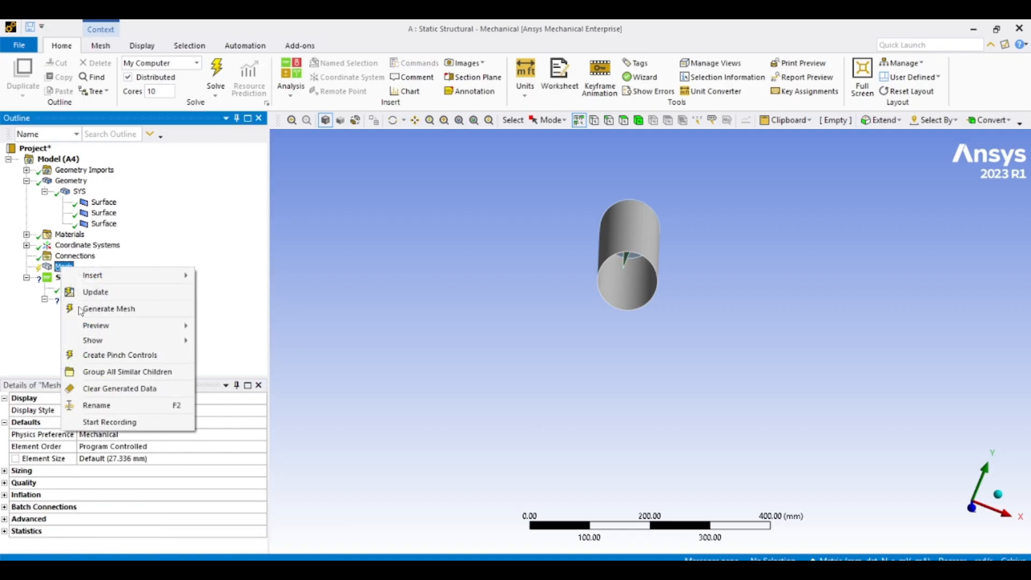
{"action": "left_click", "coordinate": [107, 310]}
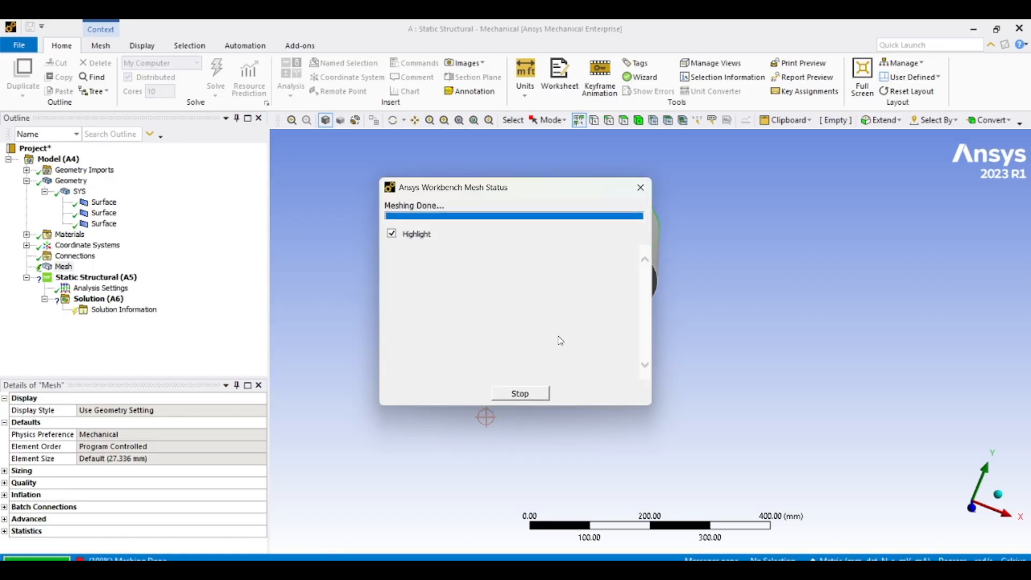
{"action": "middle_click_drag", "start_coordinate": [786, 363], "coordinate": [685, 297]}
{"action": "scroll", "coordinate": [685, 297], "scroll_direction": "up", "scroll_amount": 3}
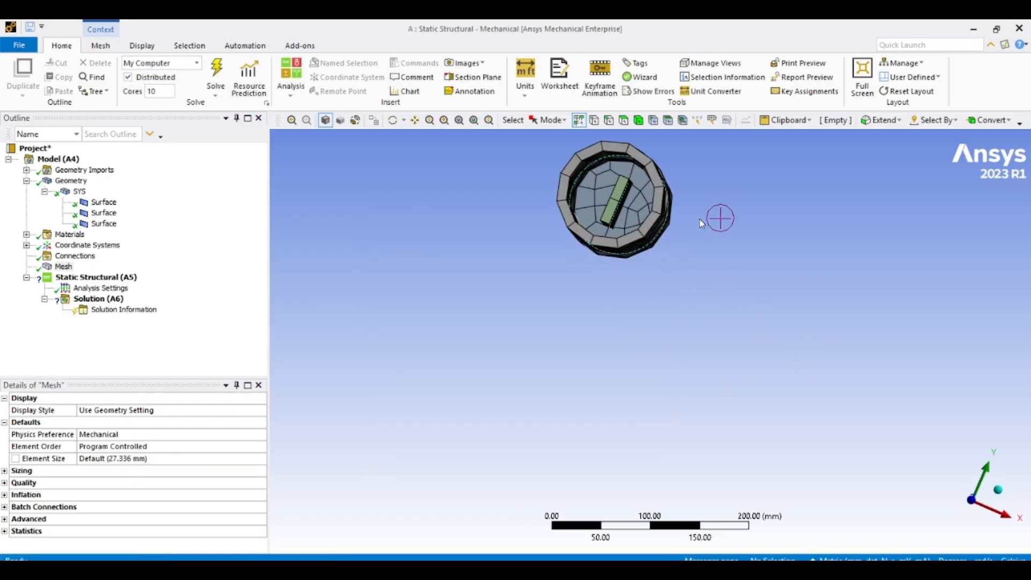
{"action": "middle_click_drag", "start_coordinate": [702, 223], "coordinate": [634, 316], "text": "ctrl"}
{"action": "scroll", "coordinate": [638, 306], "scroll_direction": "up", "scroll_amount": 4}
{"action": "scroll", "coordinate": [634, 316], "scroll_direction": "down", "scroll_amount": 4}
- Set the mesh element size to 10 mm and regenerate the mesh
{"action": "left_click", "coordinate": [142, 460]}
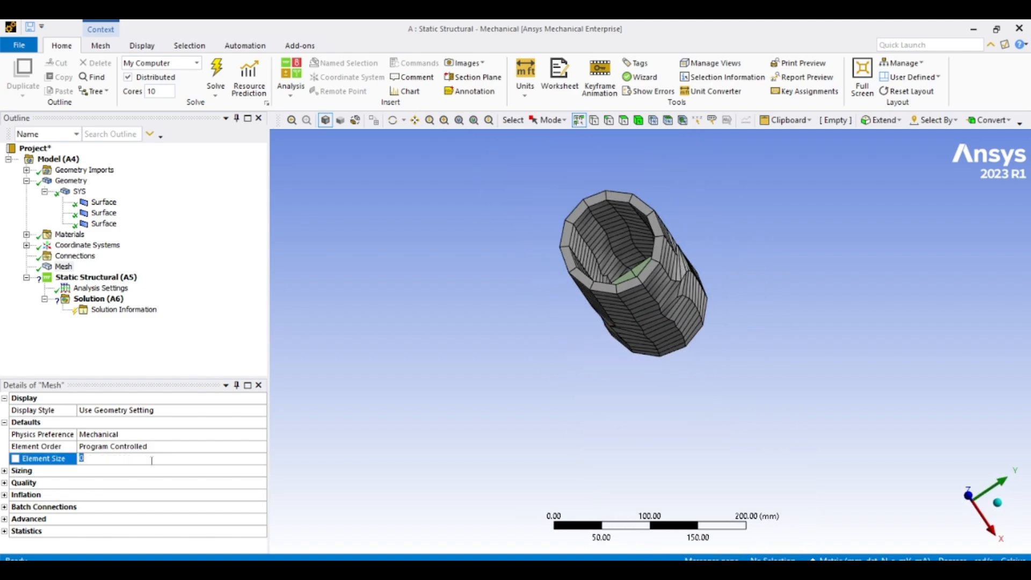
{"action": "type", "text": "10"}
{"action": "key", "text": "Return"}
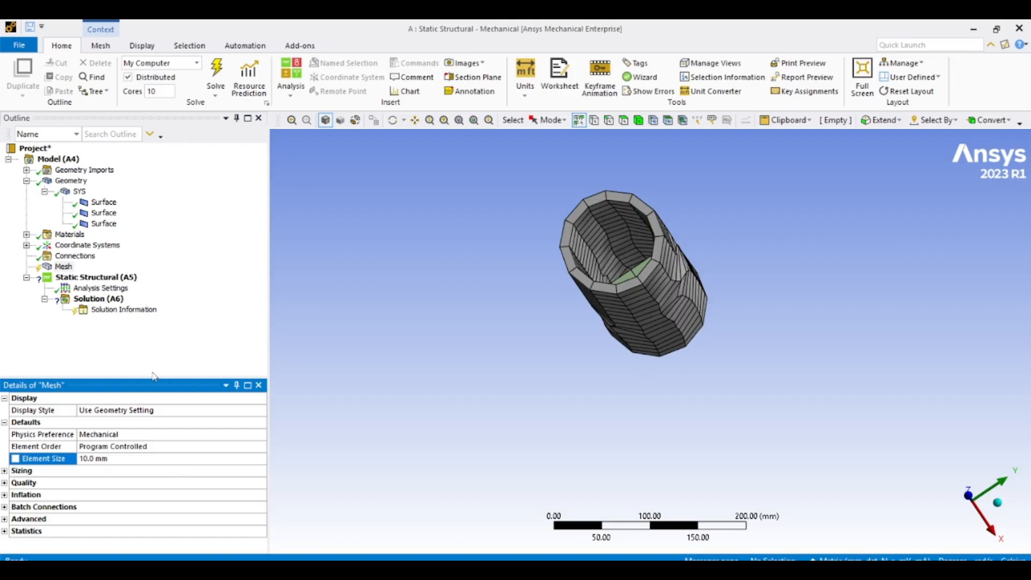
{"action": "right_click", "coordinate": [63, 267]}
{"action": "left_click", "coordinate": [102, 304]}
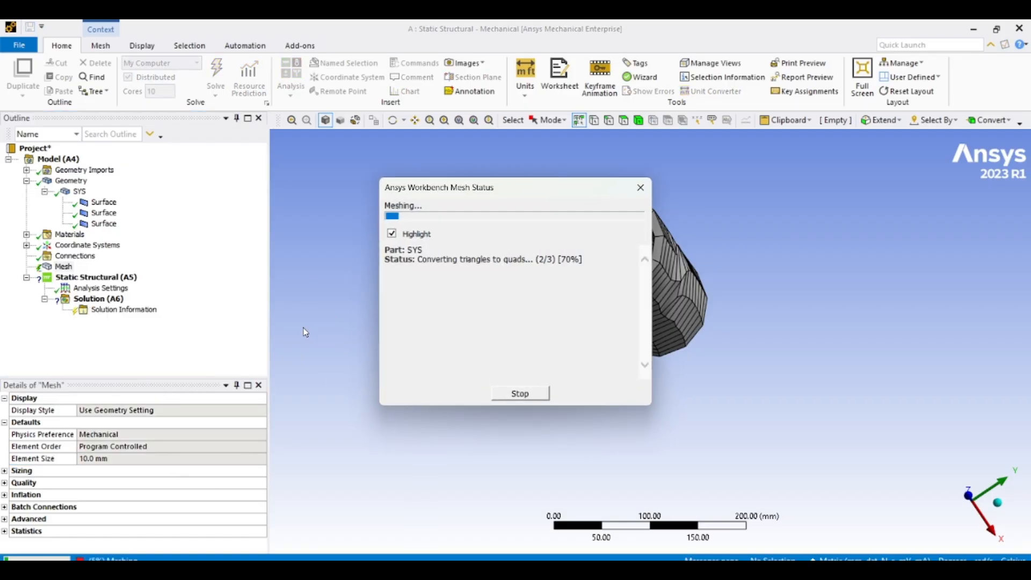
- Inspect the meshed cylinder from several angles with thick shells and beams displayed
{"action": "middle_click_drag", "start_coordinate": [710, 379], "coordinate": [691, 198]}
{"action": "scroll", "coordinate": [610, 343], "scroll_direction": "up", "scroll_amount": 8}
{"action": "scroll", "coordinate": [608, 381], "scroll_direction": "up", "scroll_amount": 2}
{"action": "middle_click_drag", "start_coordinate": [607, 381], "coordinate": [610, 413]}
{"action": "scroll", "coordinate": [610, 412], "scroll_direction": "down", "scroll_amount": 5}
{"action": "left_click", "coordinate": [143, 46]}
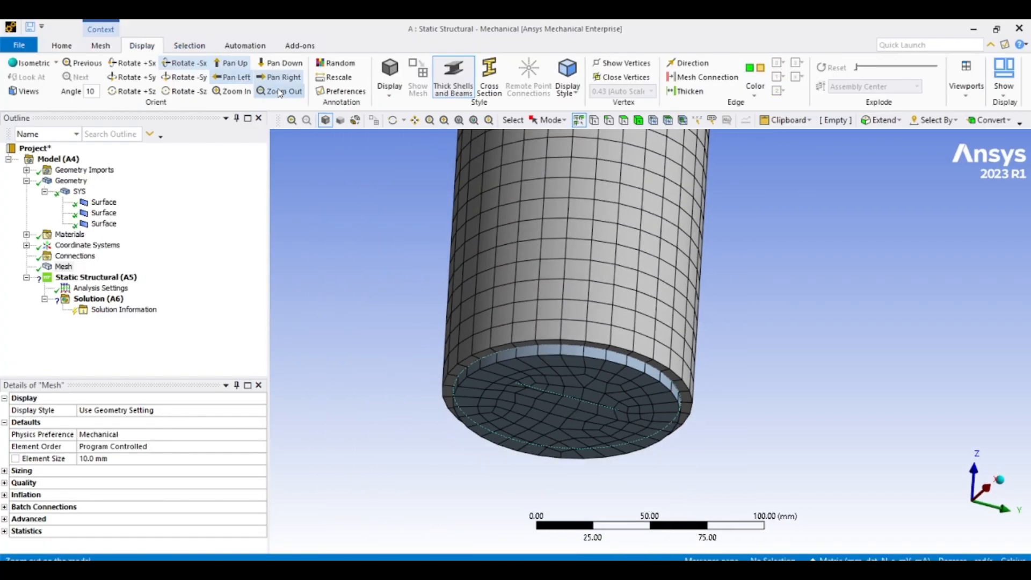
{"action": "middle_click_drag", "start_coordinate": [499, 226], "coordinate": [542, 284]}
{"action": "scroll", "coordinate": [658, 328], "scroll_direction": "down", "scroll_amount": 5}
{"action": "middle_click_drag", "start_coordinate": [638, 246], "coordinate": [623, 302]}
{"action": "scroll", "coordinate": [624, 296], "scroll_direction": "up", "scroll_amount": 3}
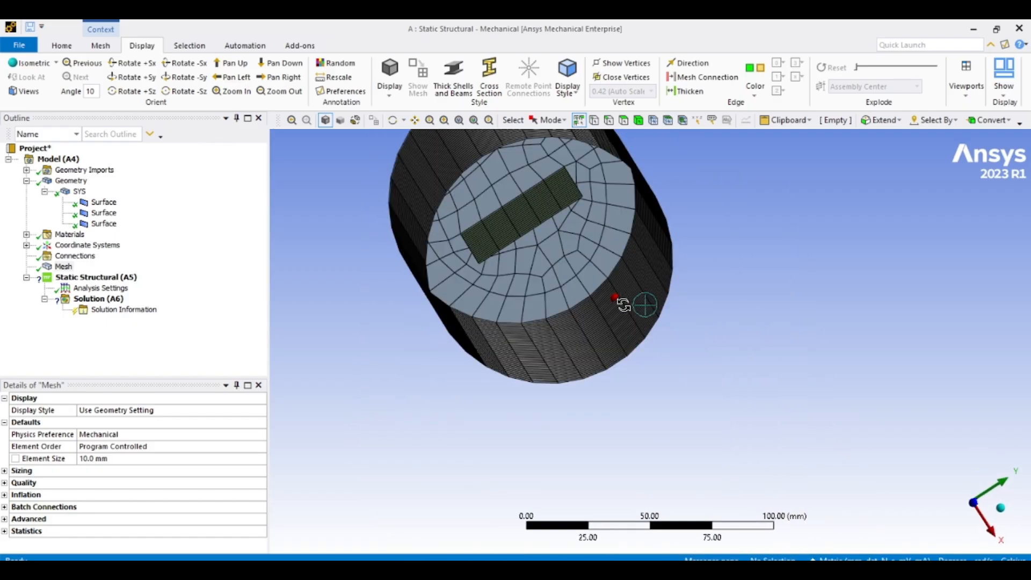
{"action": "scroll", "coordinate": [507, 201], "scroll_direction": "up", "scroll_amount": 4}
{"action": "mouse_move", "coordinate": [502, 199]}
{"action": "middle_mouse_down", "text": "ctrl"}
{"action": "mouse_move", "coordinate": [572, 259]}
{"action": "mouse_move", "coordinate": [550, 247]}
{"action": "mouse_move", "coordinate": [557, 252]}
{"action": "mouse_move", "coordinate": [518, 198]}
{"action": "middle_mouse_up", "text": "ctrl"}
{"action": "scroll", "coordinate": [556, 251], "scroll_direction": "down", "scroll_amount": 4}
{"action": "left_click", "coordinate": [461, 91]}
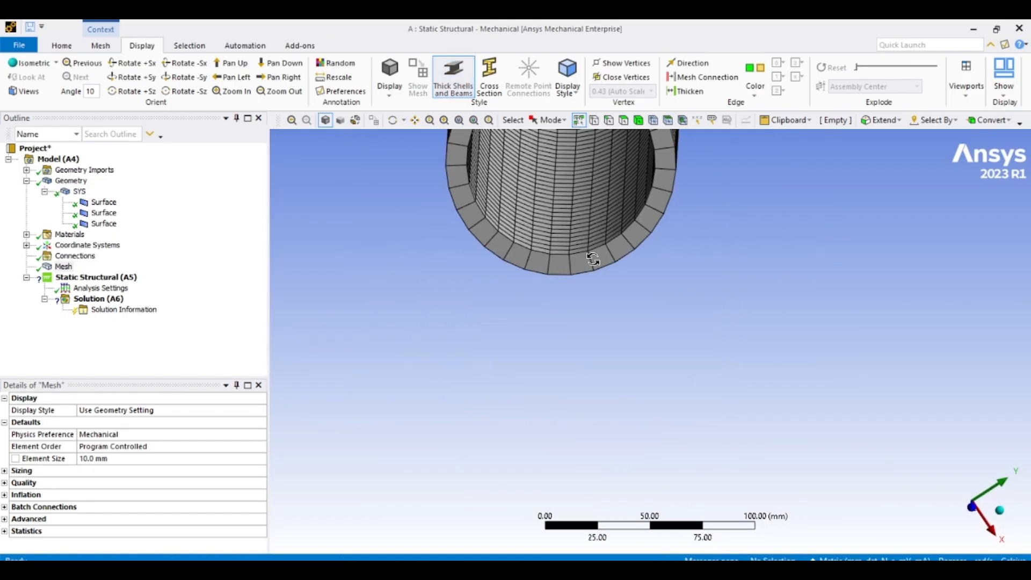
{"action": "middle_click_drag", "start_coordinate": [617, 280], "coordinate": [532, 301]}
- Set the first surface body's shell thickness to 50 mm and view the thickened mesh
{"action": "left_click", "coordinate": [103, 212]}
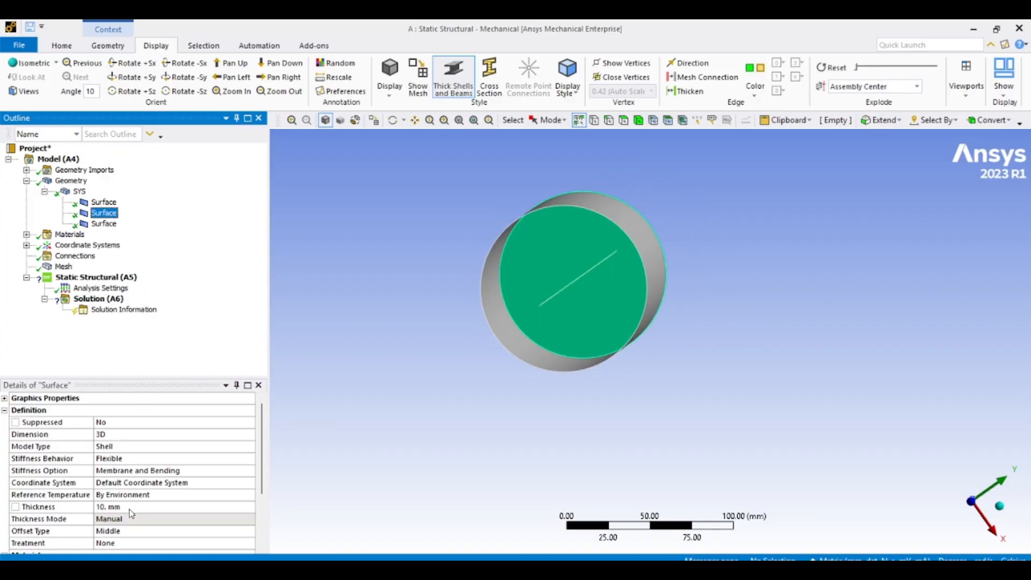
{"action": "left_click", "coordinate": [103, 202]}
{"action": "scroll", "coordinate": [455, 303], "scroll_direction": "up", "scroll_amount": 1}
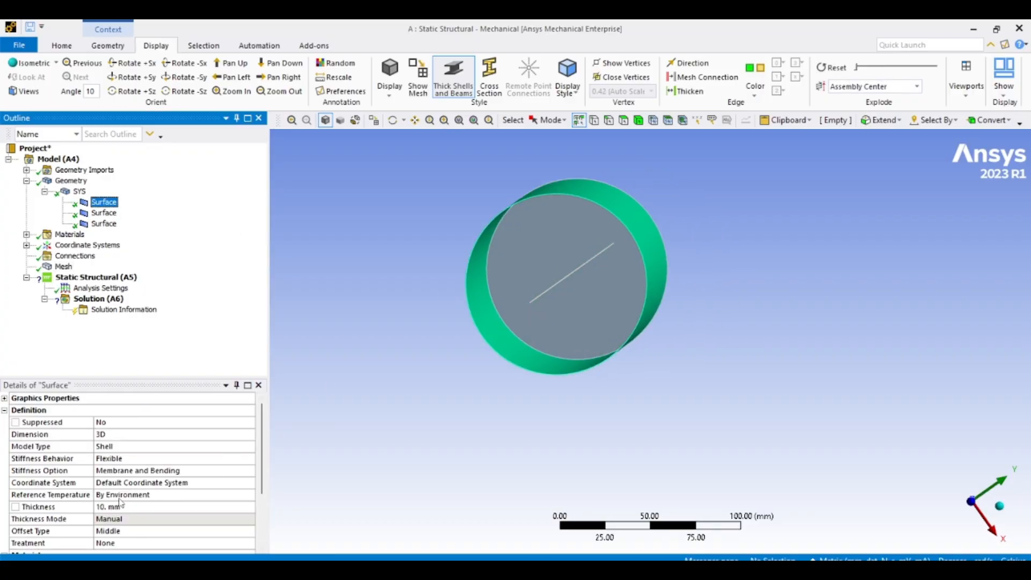
{"action": "left_click", "coordinate": [156, 506]}
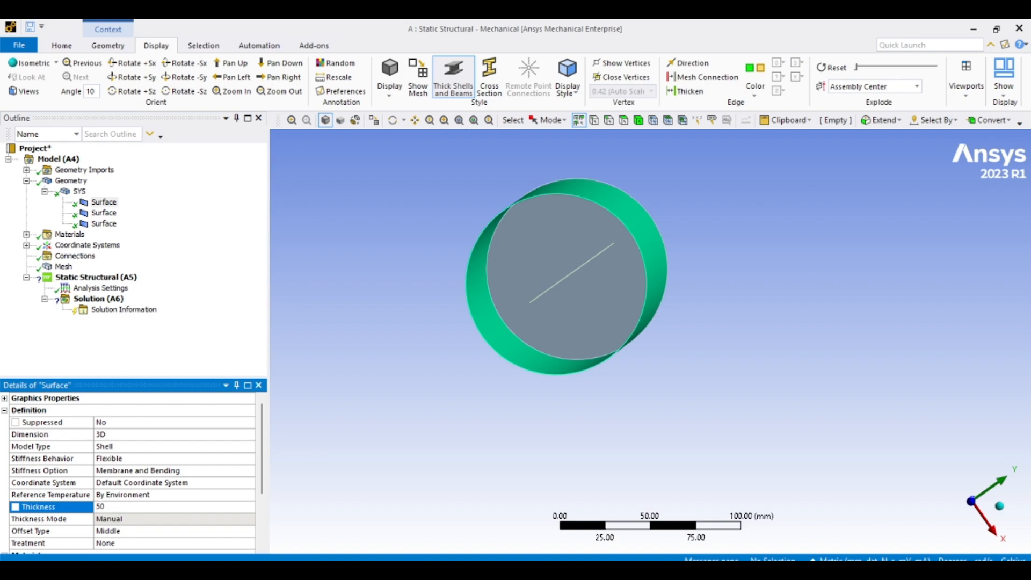
{"action": "type", "text": "50"}
{"action": "key", "text": "Return"}
{"action": "left_click", "coordinate": [63, 266]}
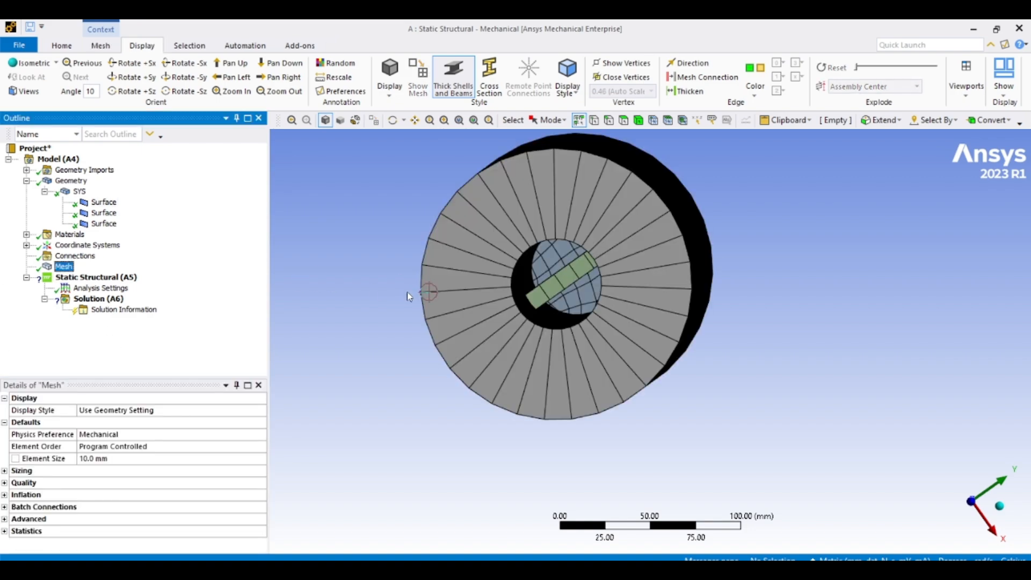
{"action": "mouse_move", "coordinate": [412, 292]}
{"action": "middle_mouse_down"}
{"action": "mouse_move", "coordinate": [428, 281]}
{"action": "mouse_move", "coordinate": [406, 285]}
{"action": "mouse_move", "coordinate": [422, 286]}
{"action": "middle_mouse_up"}
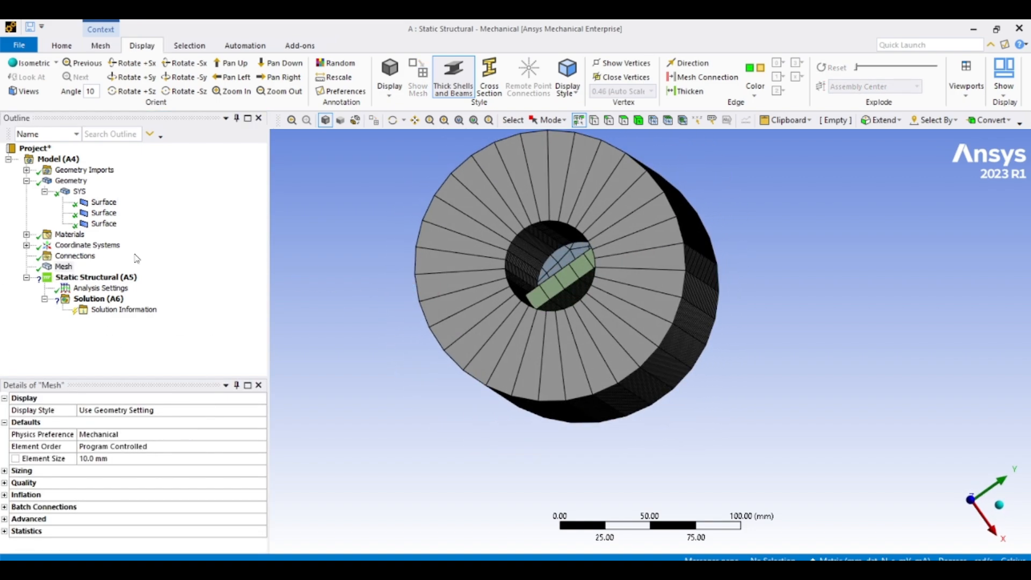
- Restore the first surface body's shell thickness to 10 mm
{"action": "left_click", "coordinate": [104, 225]}
{"action": "left_click", "coordinate": [104, 214]}
{"action": "left_click", "coordinate": [104, 202]}
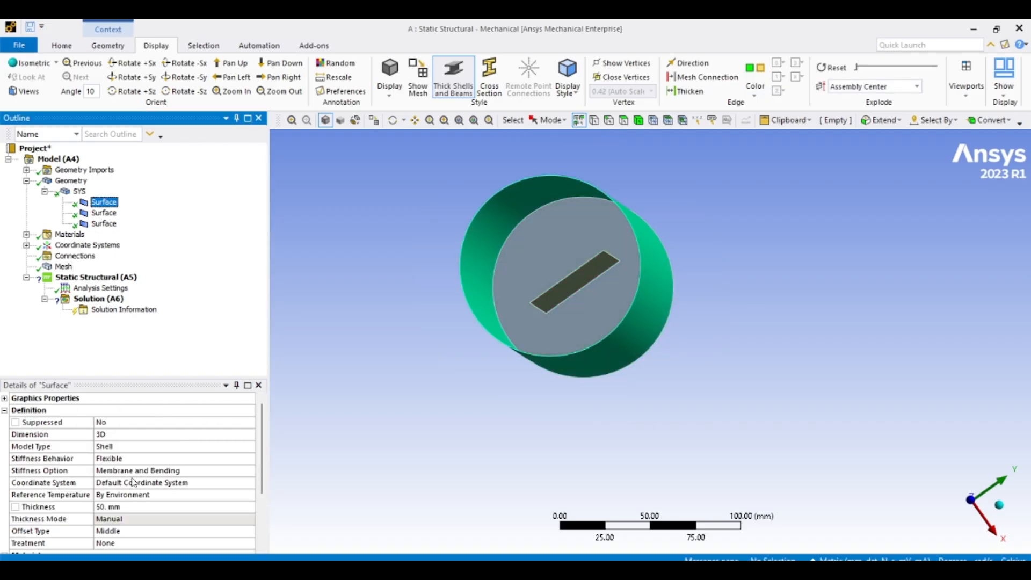
{"action": "left_click", "coordinate": [127, 506]}
{"action": "type", "text": "10"}
{"action": "key", "text": "Return"}
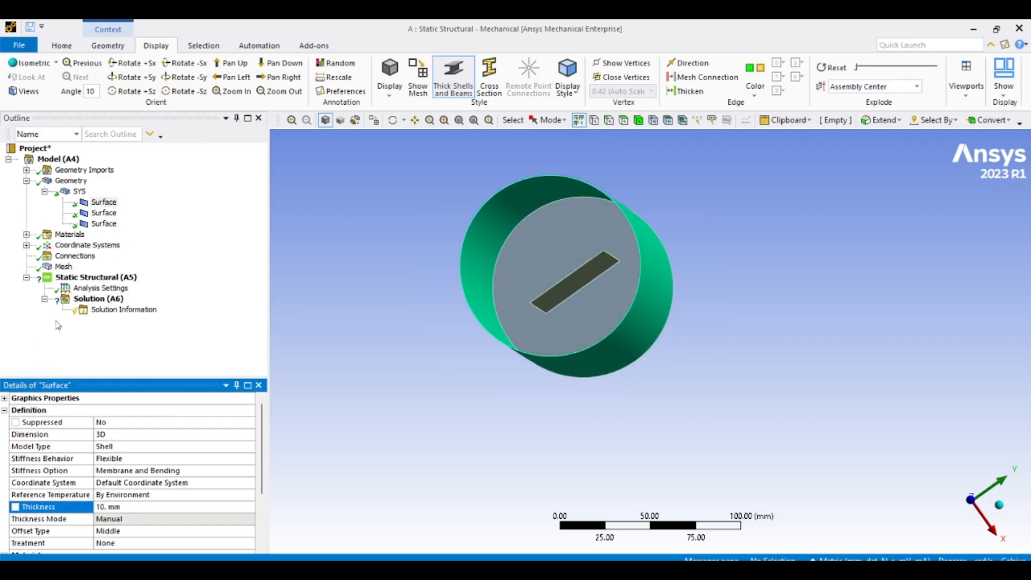
- Insert a Fixed Support on the cylinder's end cap face
{"action": "left_click", "coordinate": [63, 267]}
{"action": "middle_click_drag", "start_coordinate": [445, 319], "coordinate": [466, 324]}
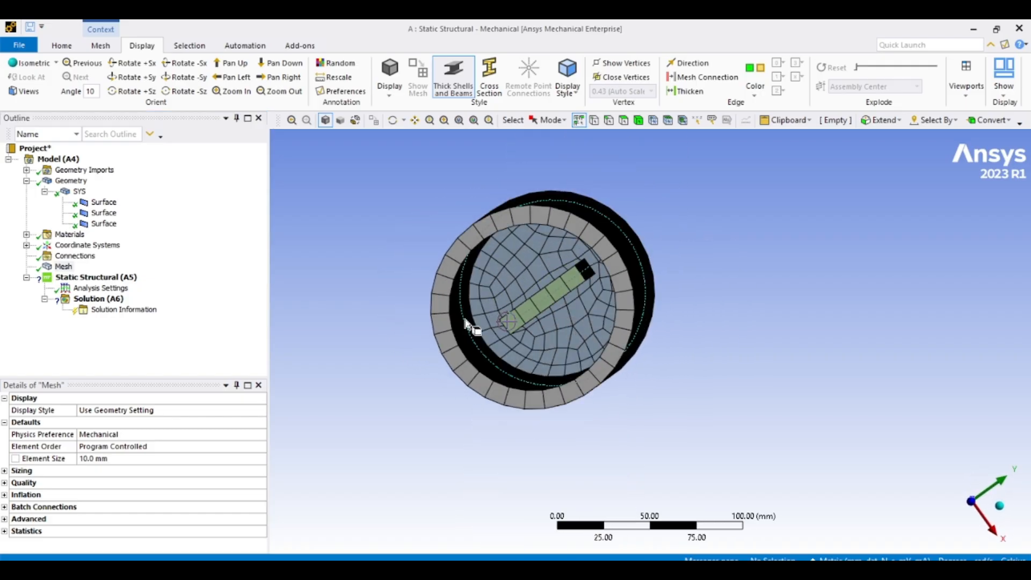
{"action": "left_click", "coordinate": [95, 278]}
{"action": "right_click", "coordinate": [96, 278]}
{"action": "mouse_move", "coordinate": [161, 285]}
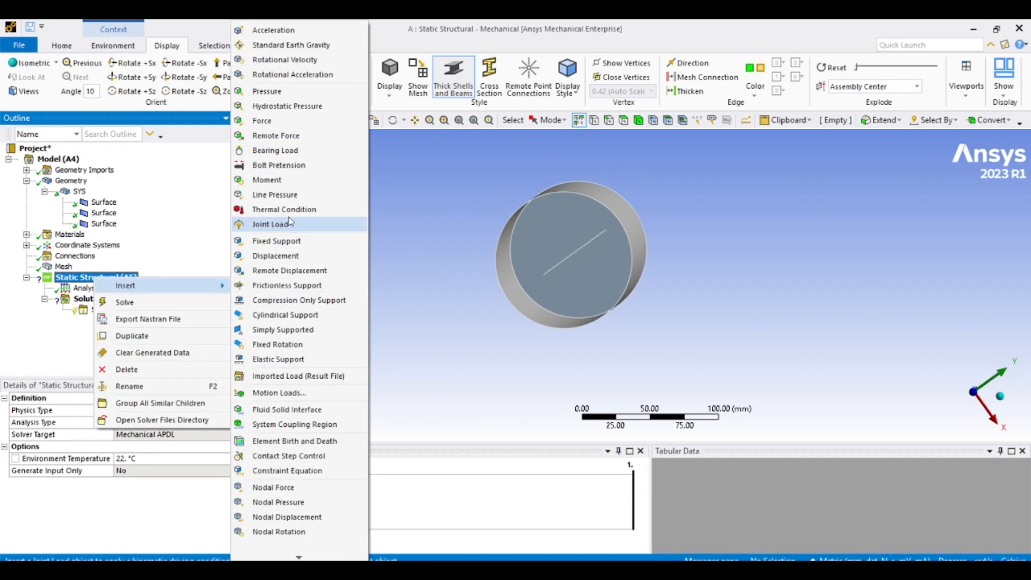
{"action": "left_click", "coordinate": [290, 242]}
{"action": "middle_click_drag", "start_coordinate": [419, 262], "coordinate": [497, 355]}
{"action": "scroll", "coordinate": [493, 251], "scroll_direction": "down", "scroll_amount": 4}
{"action": "left_click", "coordinate": [586, 385]}
{"action": "left_click", "coordinate": [135, 422]}
{"action": "scroll", "coordinate": [672, 269], "scroll_direction": "down", "scroll_amount": 3}
{"action": "scroll", "coordinate": [667, 276], "scroll_direction": "up", "scroll_amount": 5}
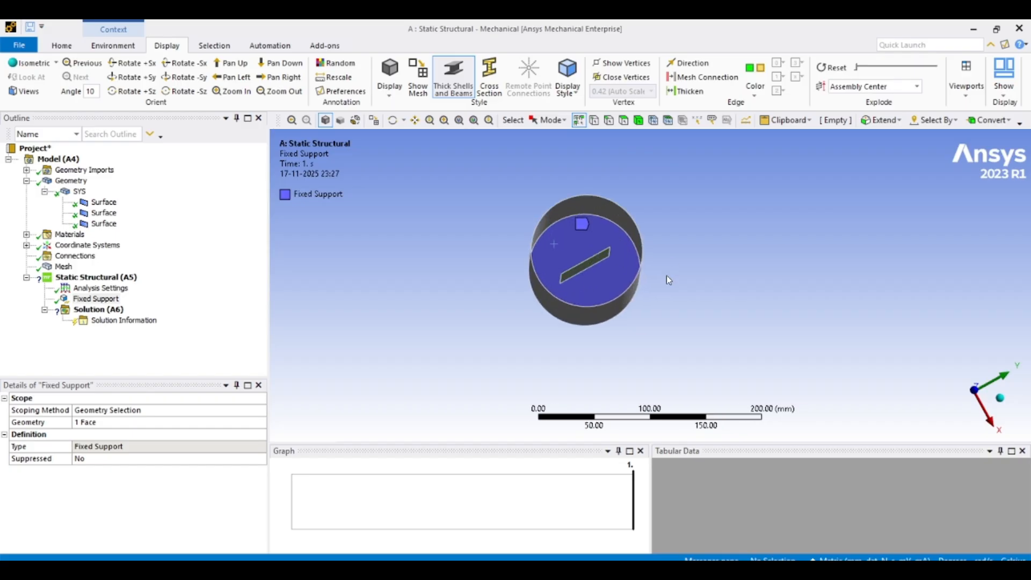
- Insert a Force scoped to one edge of the inner surface
{"action": "scroll", "coordinate": [666, 275], "scroll_direction": "up", "scroll_amount": 3}
{"action": "right_click", "coordinate": [75, 277]}
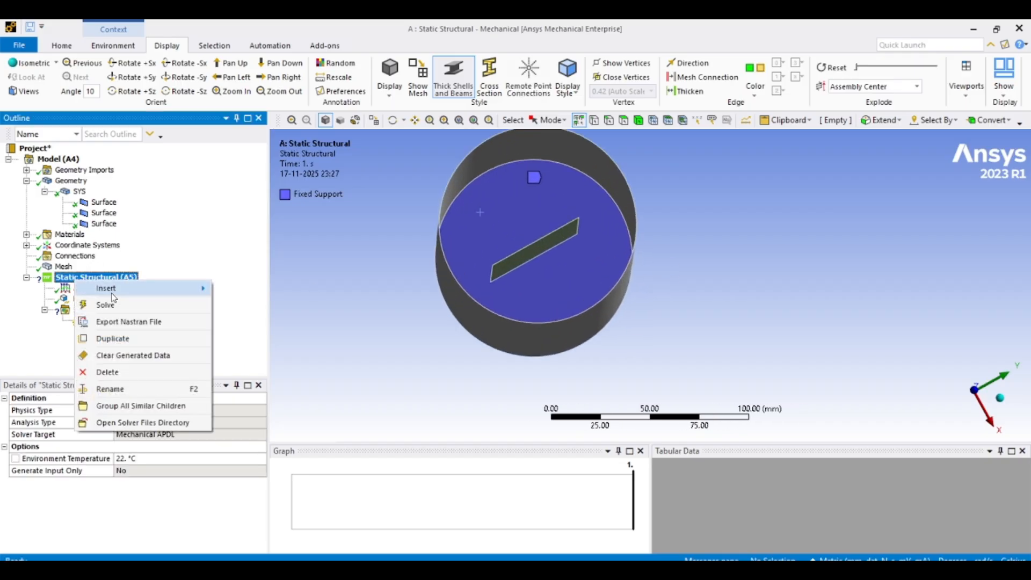
{"action": "mouse_move", "coordinate": [113, 294]}
{"action": "left_click", "coordinate": [277, 120]}
{"action": "middle_click_drag", "start_coordinate": [505, 242], "coordinate": [591, 172]}
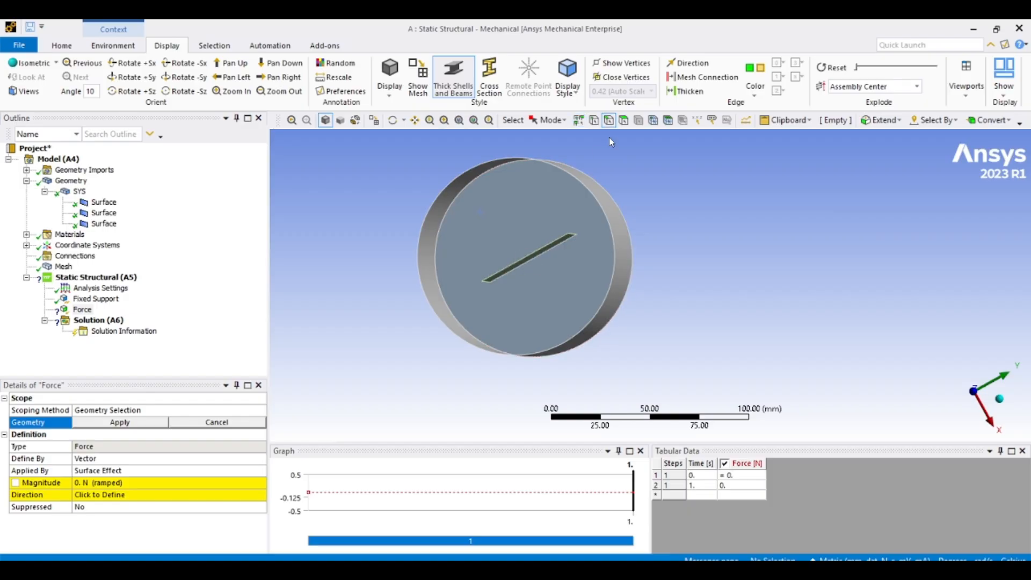
{"action": "left_click", "coordinate": [526, 267]}
{"action": "middle_click_drag", "start_coordinate": [534, 239], "coordinate": [754, 302]}
{"action": "scroll", "coordinate": [733, 254], "scroll_direction": "down", "scroll_amount": 4}
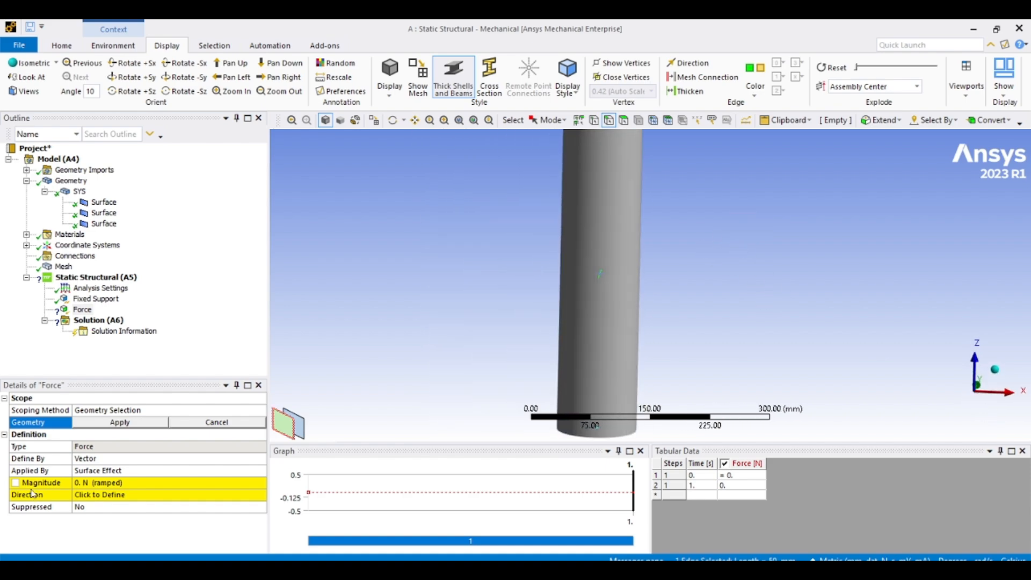
{"action": "left_click", "coordinate": [119, 422]}
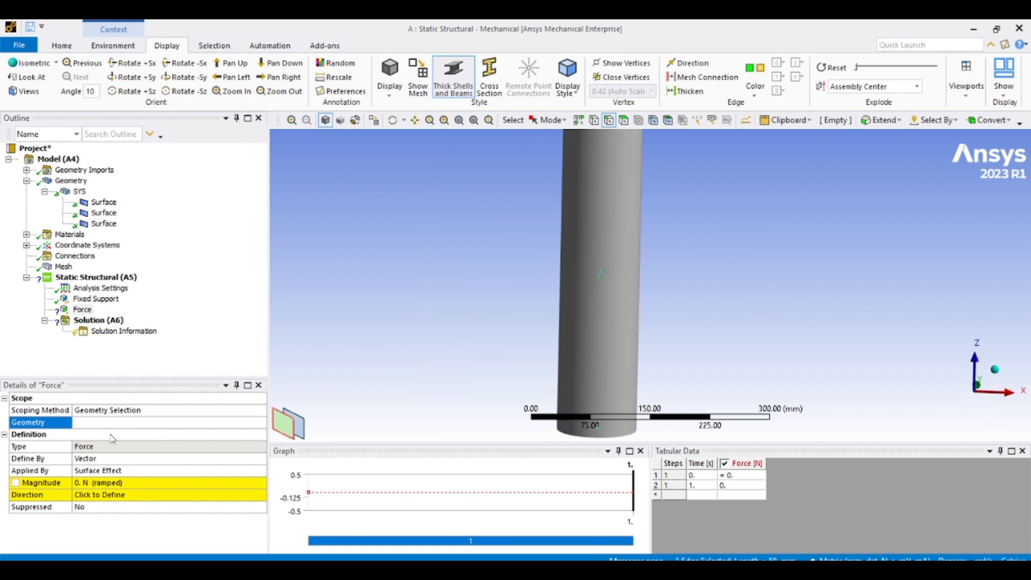
- Define the force by components with an X component of 1000 N
{"action": "left_click", "coordinate": [146, 463]}
{"action": "left_click", "coordinate": [144, 473]}
{"action": "left_click", "coordinate": [170, 496]}
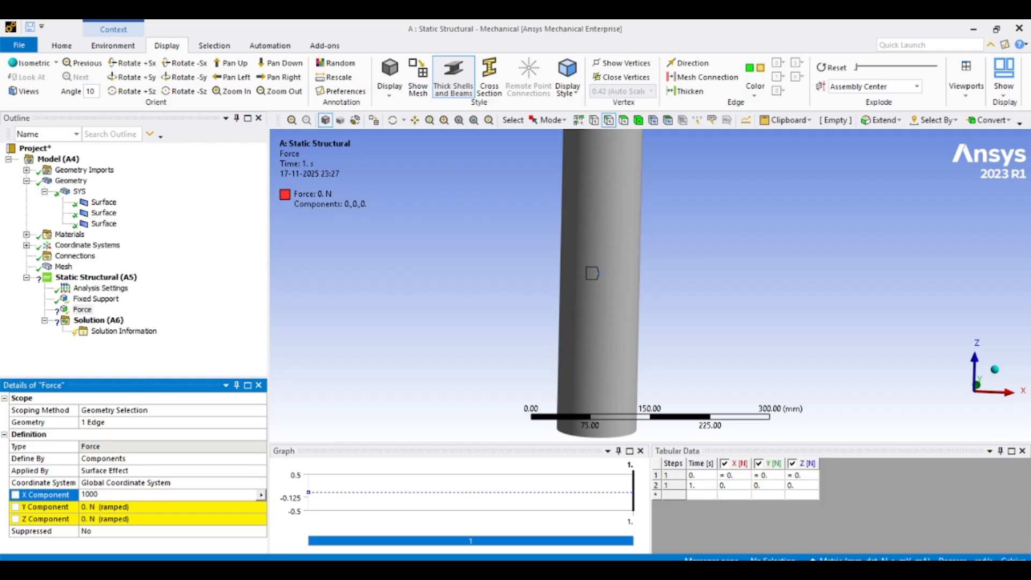
{"action": "type", "text": "1000"}
{"action": "key", "text": "Return"}
- Insert Total Deformation and Equivalent Stress results under the solution
{"action": "scroll", "coordinate": [385, 289], "scroll_direction": "down", "scroll_amount": 2}
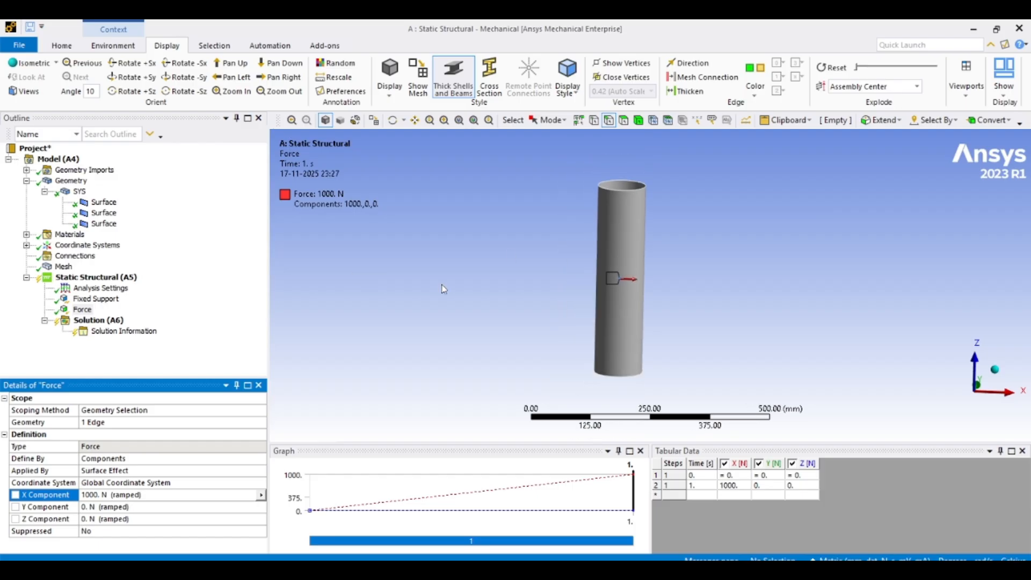
{"action": "middle_click_drag", "start_coordinate": [430, 311], "coordinate": [546, 301]}
{"action": "scroll", "coordinate": [546, 302], "scroll_direction": "up", "scroll_amount": 5}
{"action": "middle_click_drag", "start_coordinate": [707, 292], "coordinate": [674, 306]}
{"action": "left_click", "coordinate": [100, 320]}
{"action": "right_click", "coordinate": [106, 320]}
{"action": "mouse_move", "coordinate": [161, 327]}
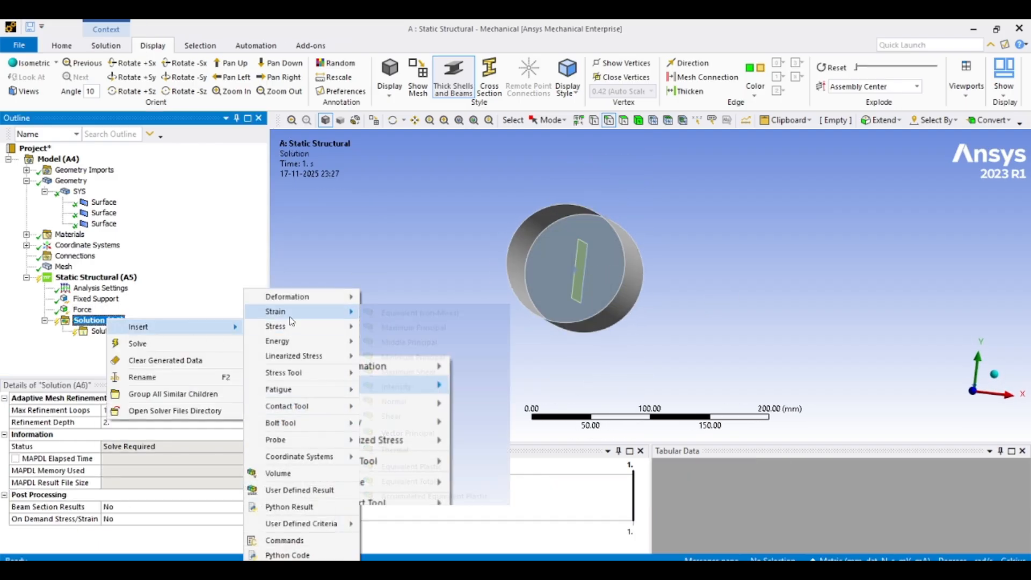
{"action": "mouse_move", "coordinate": [348, 302]}
{"action": "left_click", "coordinate": [389, 298]}
{"action": "right_click", "coordinate": [90, 321]}
{"action": "mouse_move", "coordinate": [161, 328]}
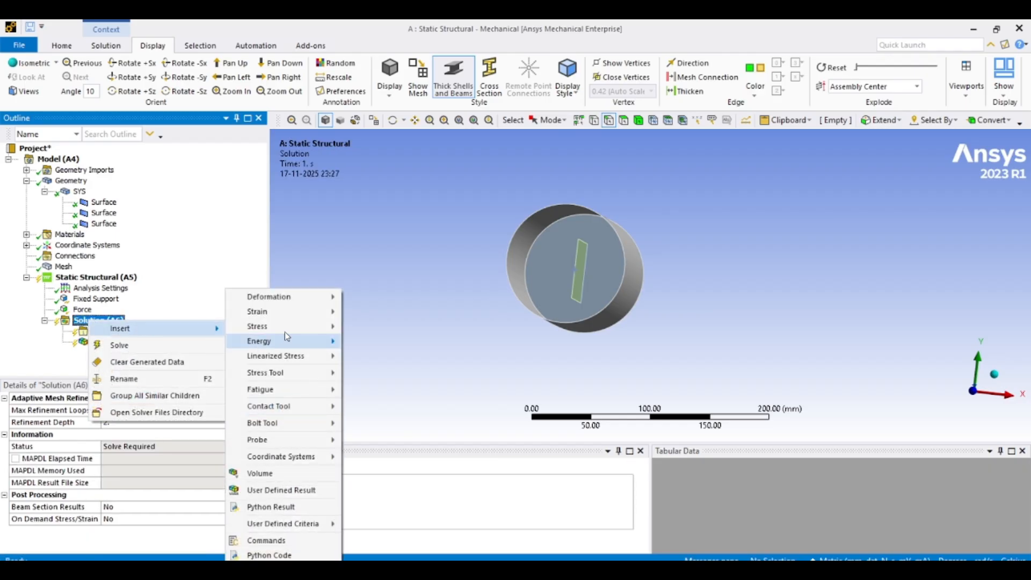
{"action": "mouse_move", "coordinate": [282, 328]}
{"action": "left_click", "coordinate": [401, 327]}
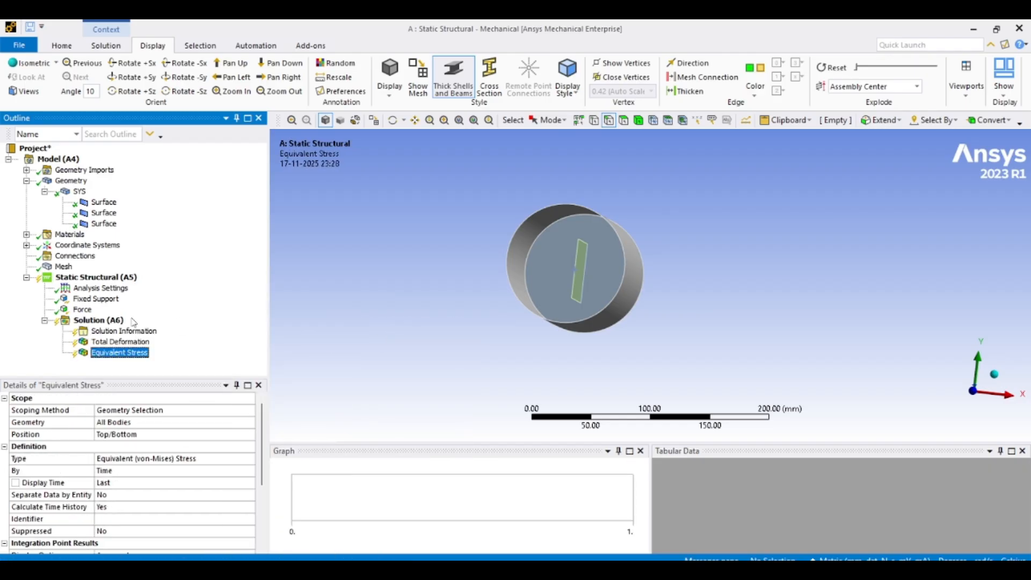
- Solve the analysis, viewing the solver output and allowing the solver network access
{"action": "right_click", "coordinate": [89, 278]}
{"action": "left_click", "coordinate": [110, 306]}
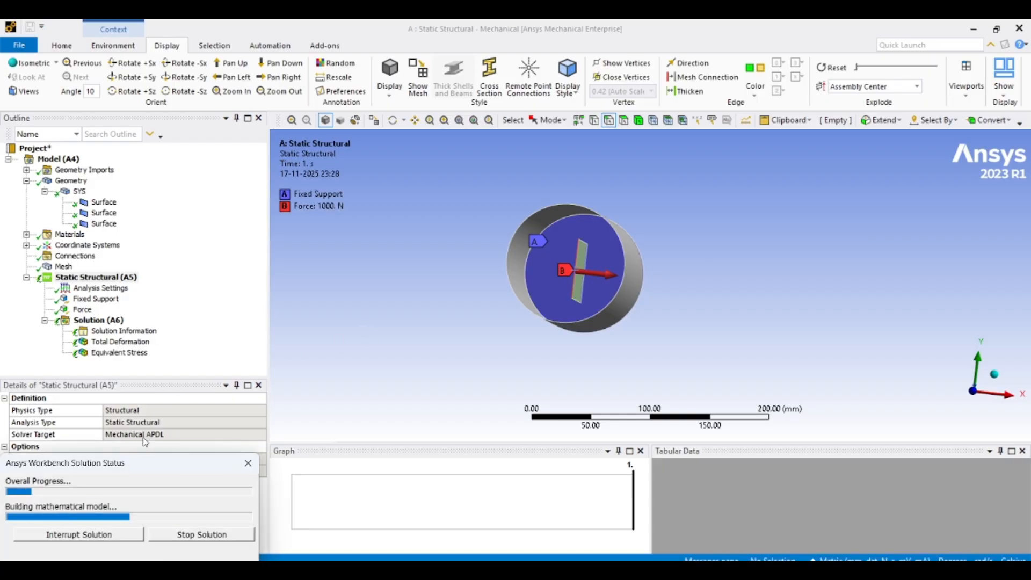
{"action": "left_click_drag", "start_coordinate": [143, 466], "coordinate": [282, 331]}
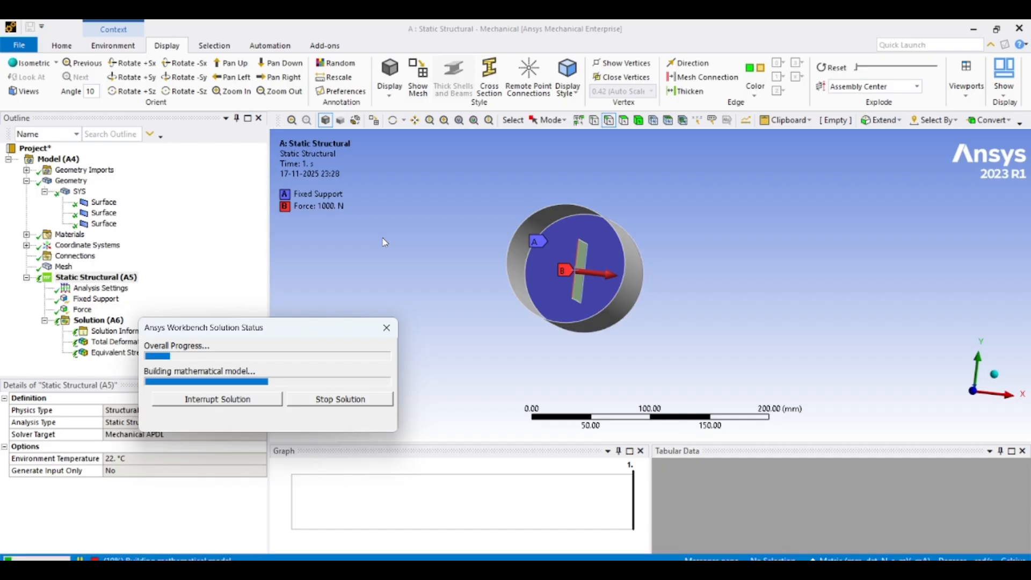
{"action": "left_click", "coordinate": [115, 331]}
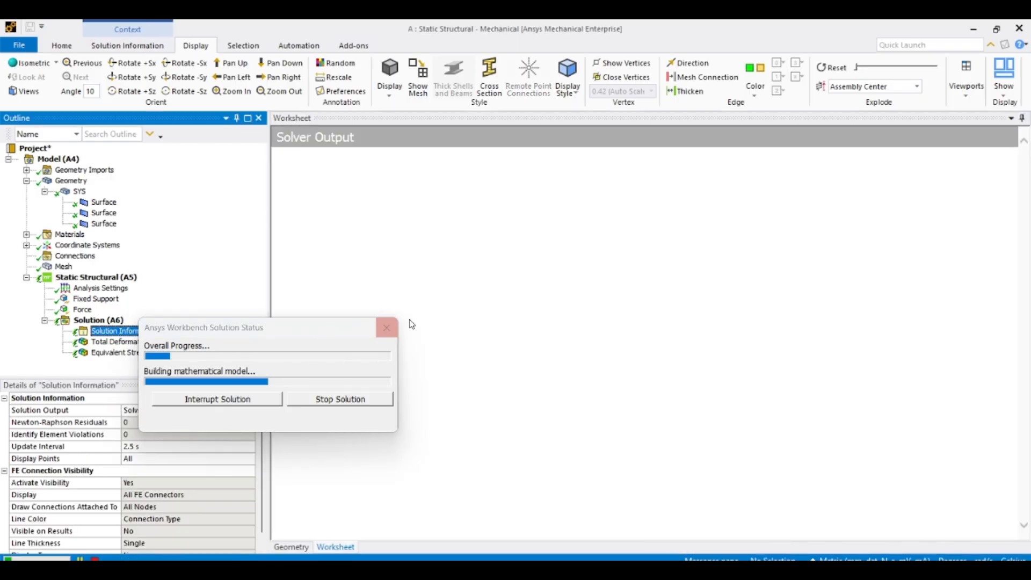
{"action": "left_click_drag", "start_coordinate": [207, 328], "coordinate": [214, 225]}
{"action": "left_click", "coordinate": [237, 410]}
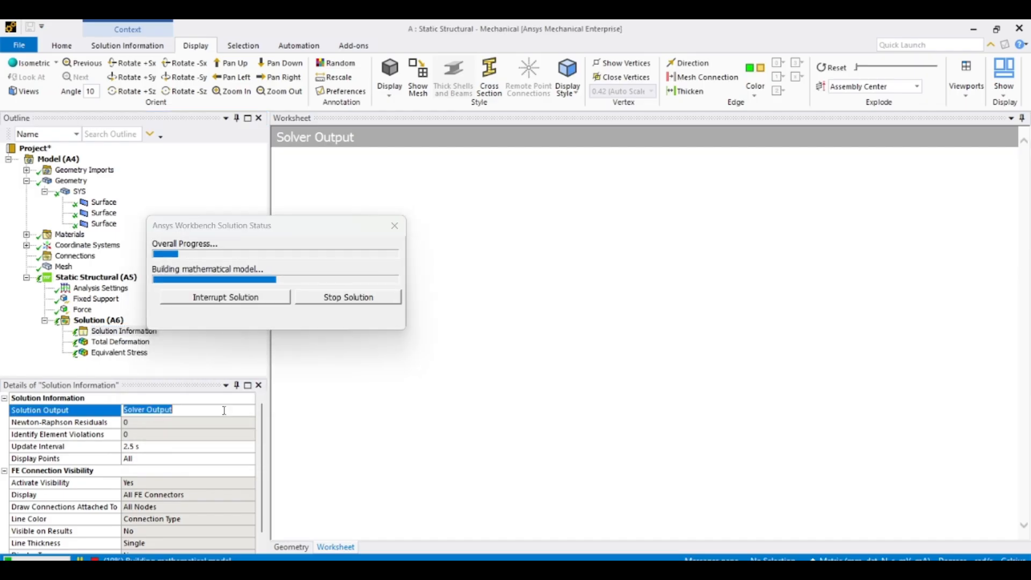
{"action": "left_click", "coordinate": [250, 411]}
{"action": "left_click", "coordinate": [338, 391]}
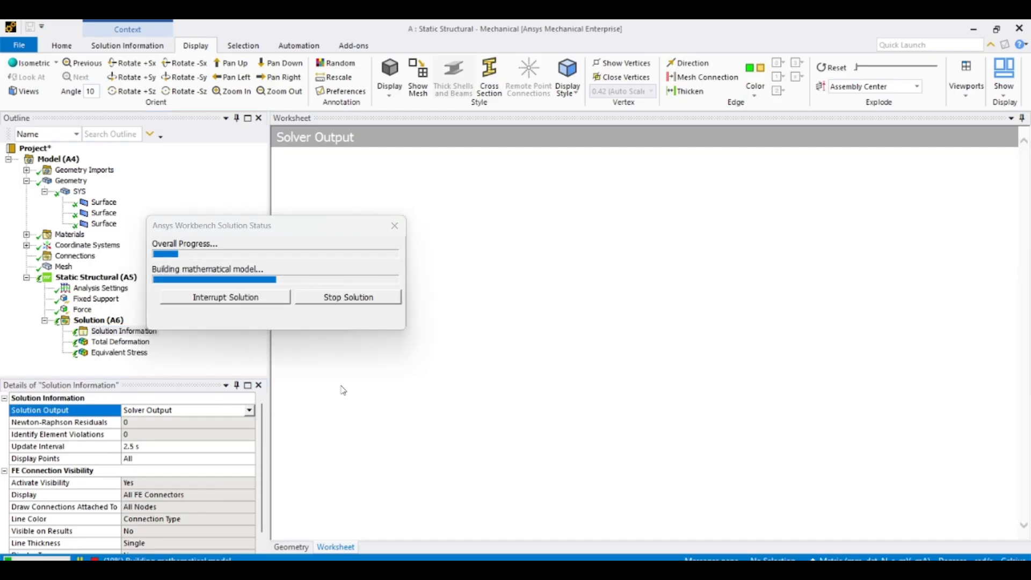
{"action": "left_click", "coordinate": [285, 480]}
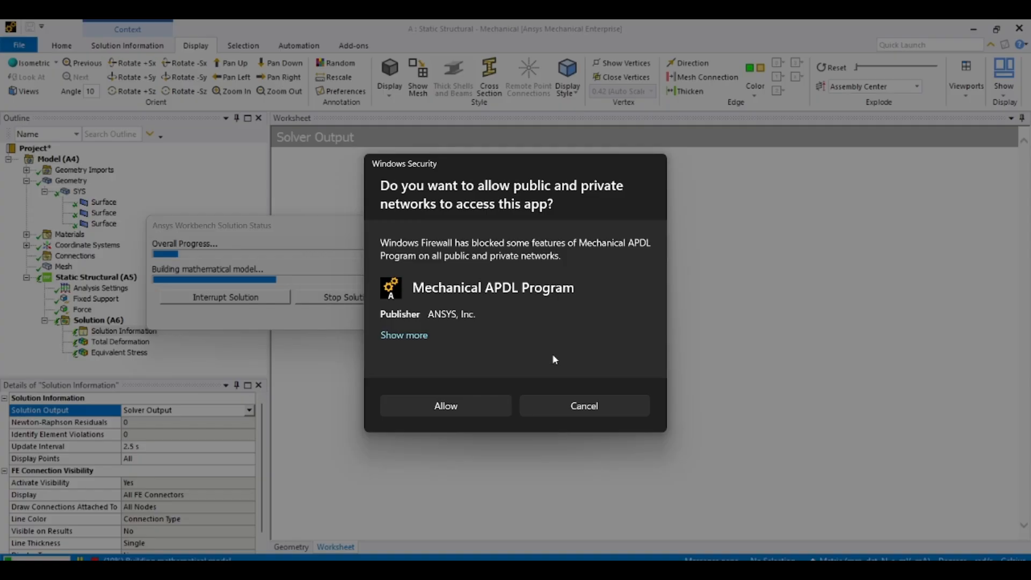
{"action": "left_click", "coordinate": [469, 413]}
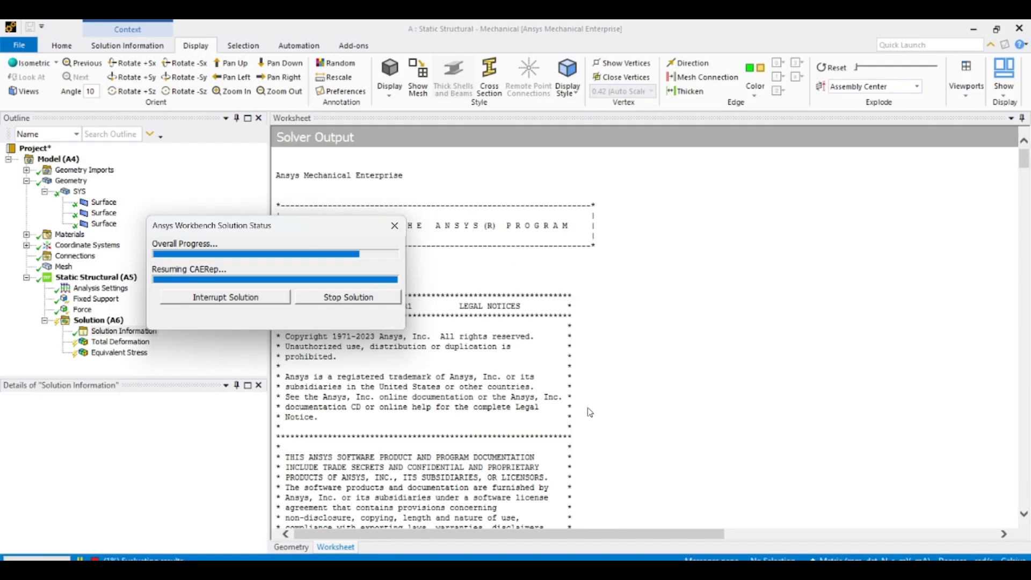
- Review the deformation and stress results, then set the force's X component to 10000 N
{"action": "left_click", "coordinate": [137, 343]}
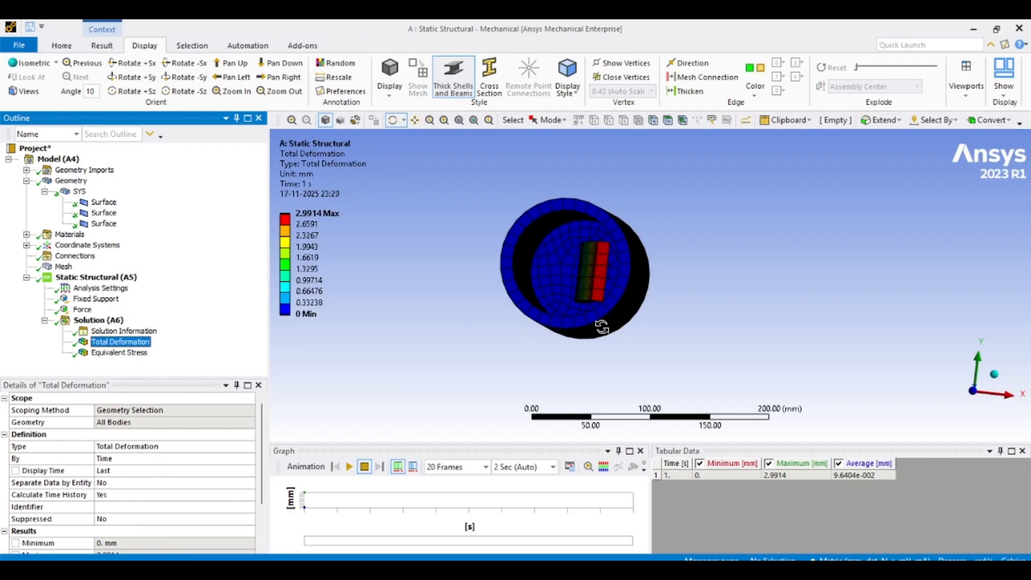
{"action": "left_click_drag", "start_coordinate": [603, 327], "coordinate": [594, 296]}
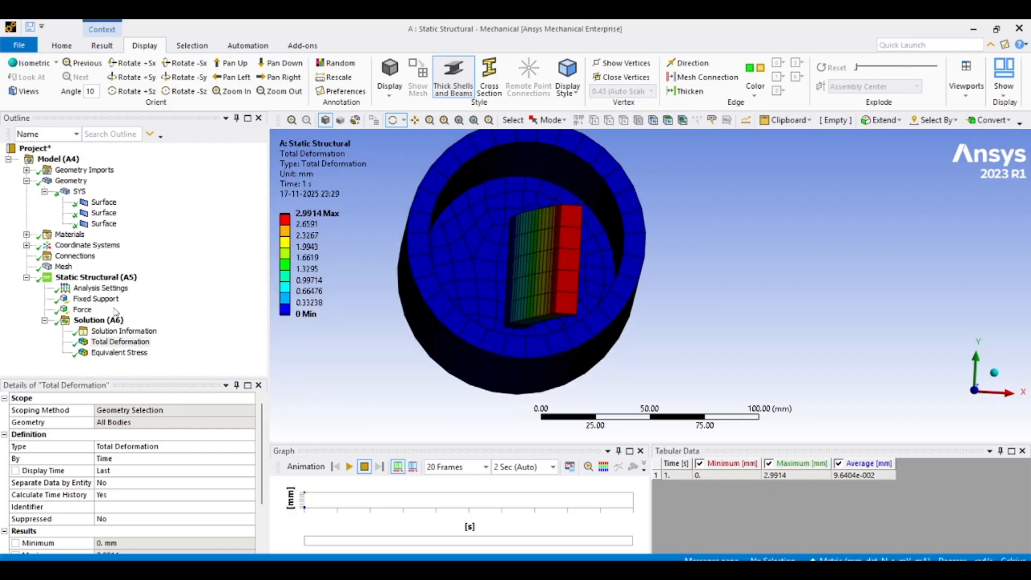
{"action": "left_click", "coordinate": [119, 352]}
{"action": "left_click_drag", "start_coordinate": [483, 295], "coordinate": [500, 252]}
{"action": "left_click", "coordinate": [82, 309]}
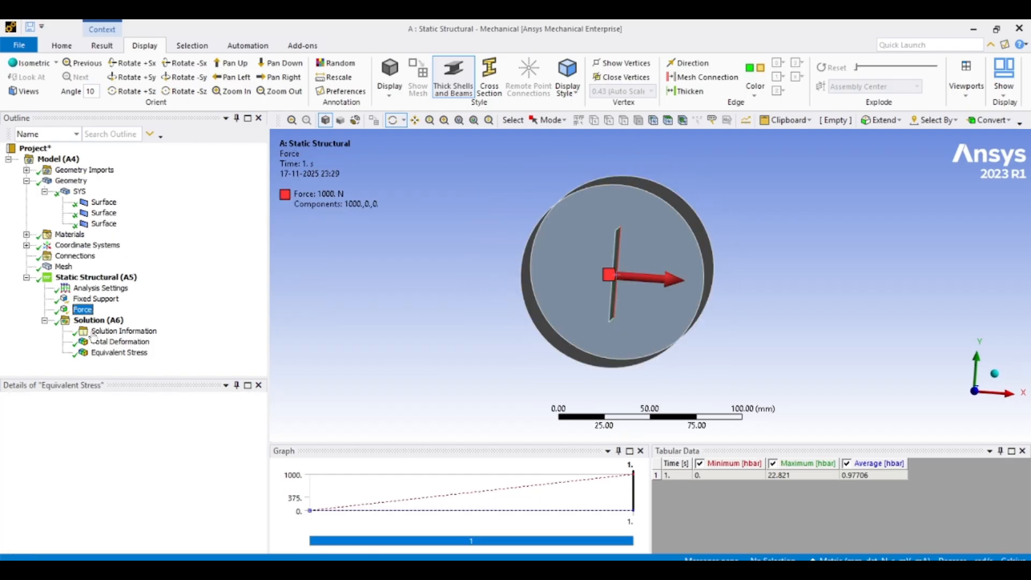
{"action": "left_click", "coordinate": [143, 494]}
{"action": "type", "text": "10000"}
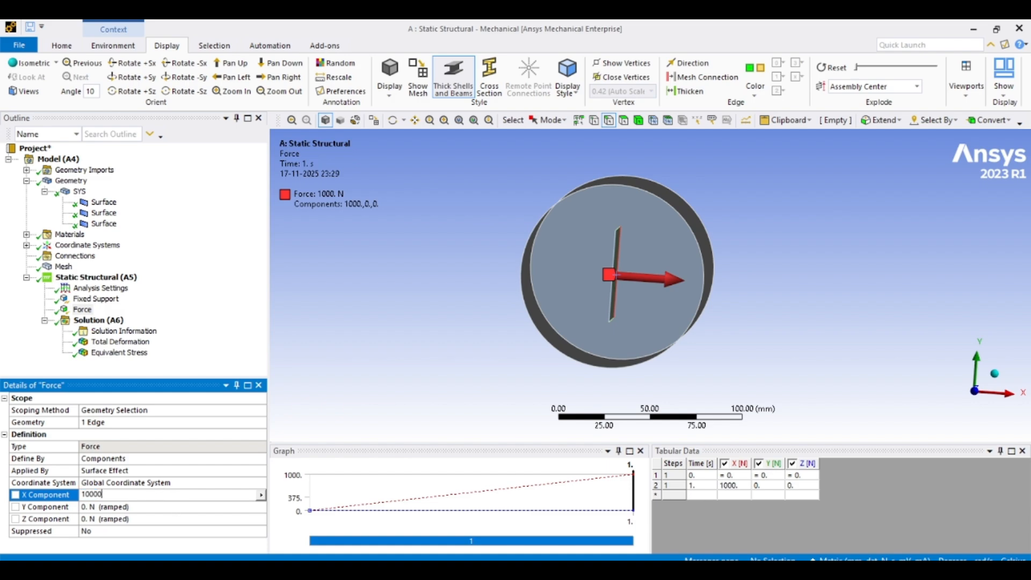
{"action": "key", "text": "Return"}
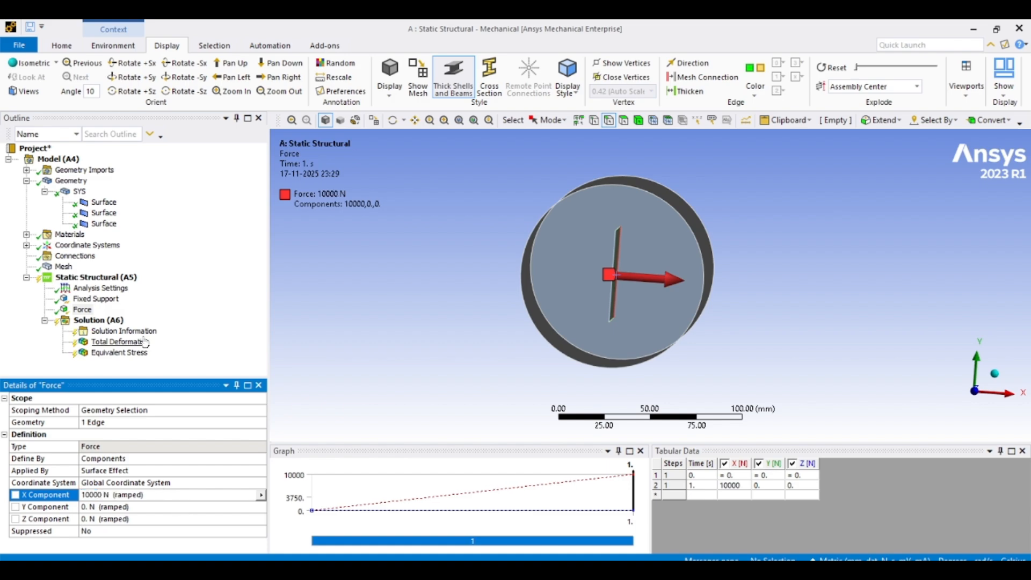
- Solve the analysis again, agreeing to clear the previous results
{"action": "right_click", "coordinate": [85, 278]}
{"action": "left_click", "coordinate": [134, 350]}
{"action": "left_click", "coordinate": [557, 352]}
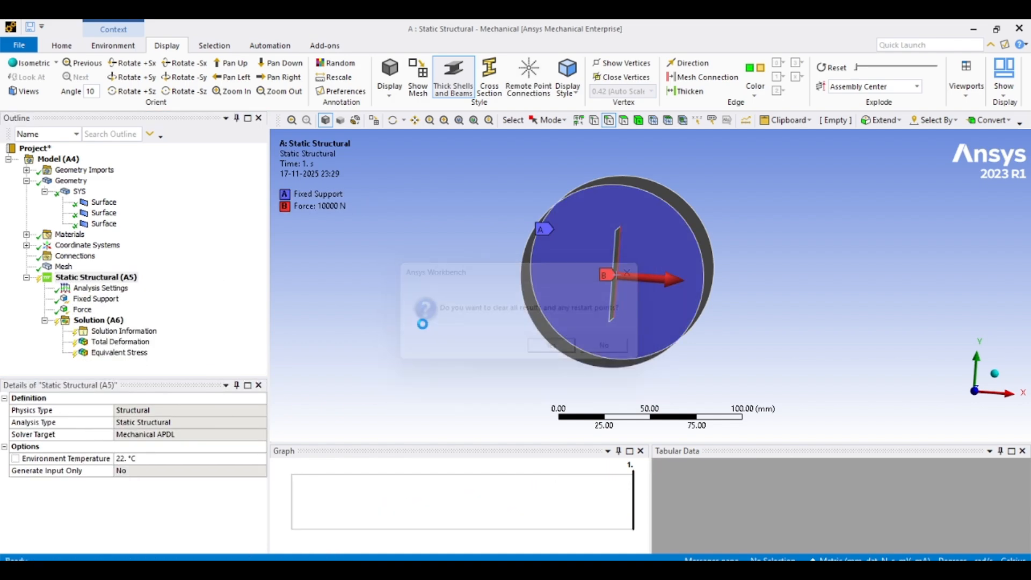
- Solve the analysis and open the Total Deformation result
{"action": "right_click", "coordinate": [110, 278]}
{"action": "left_click", "coordinate": [130, 305]}
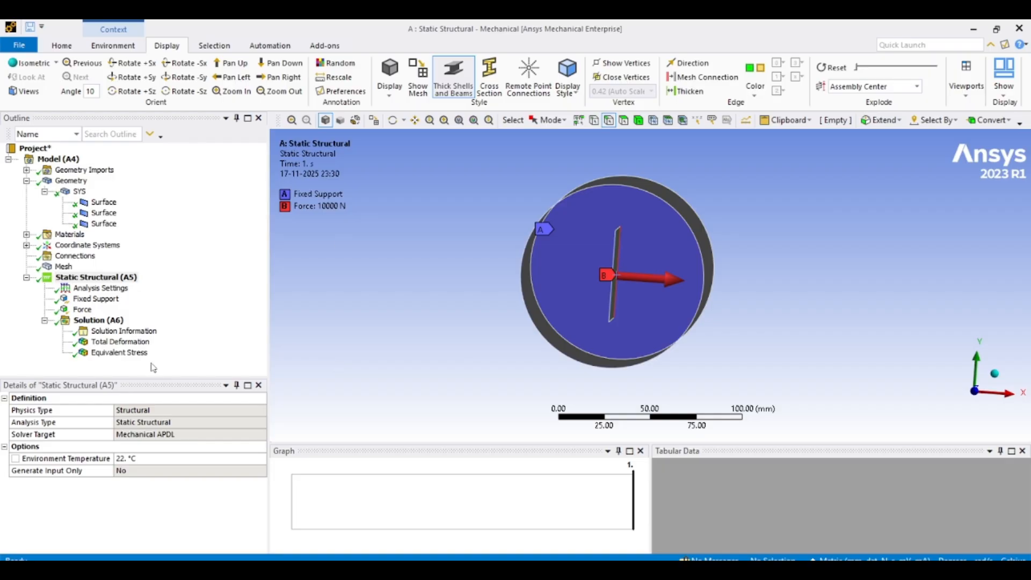
{"action": "left_click", "coordinate": [125, 334]}
{"action": "left_click", "coordinate": [124, 343]}
- Examine the total deformation contour on the cylinder and internal plate from different angles
{"action": "left_click_drag", "start_coordinate": [500, 311], "coordinate": [689, 253]}
{"action": "scroll", "coordinate": [689, 253], "scroll_direction": "down", "scroll_amount": 2}
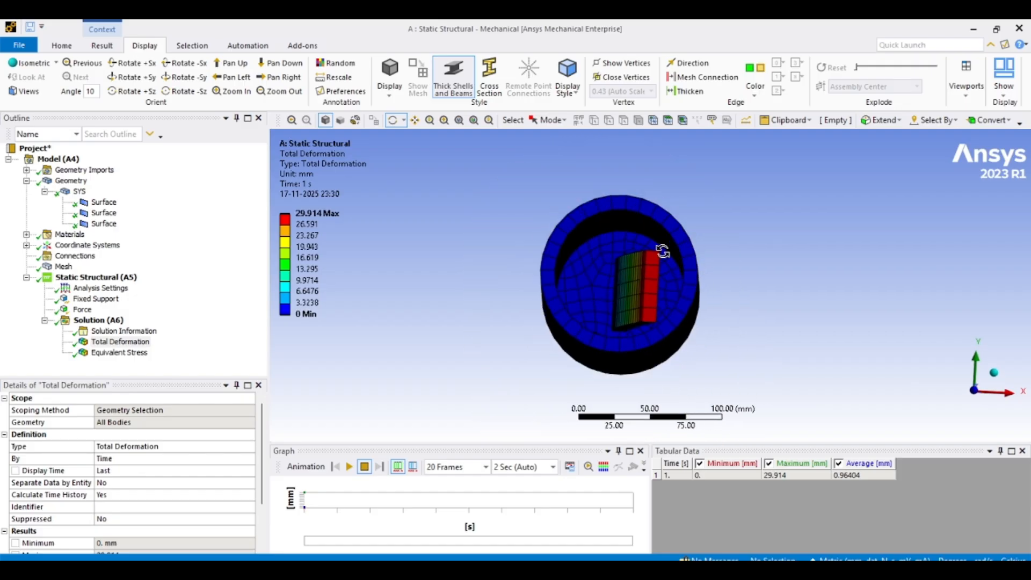
{"action": "scroll", "coordinate": [675, 274], "scroll_direction": "up", "scroll_amount": 2}
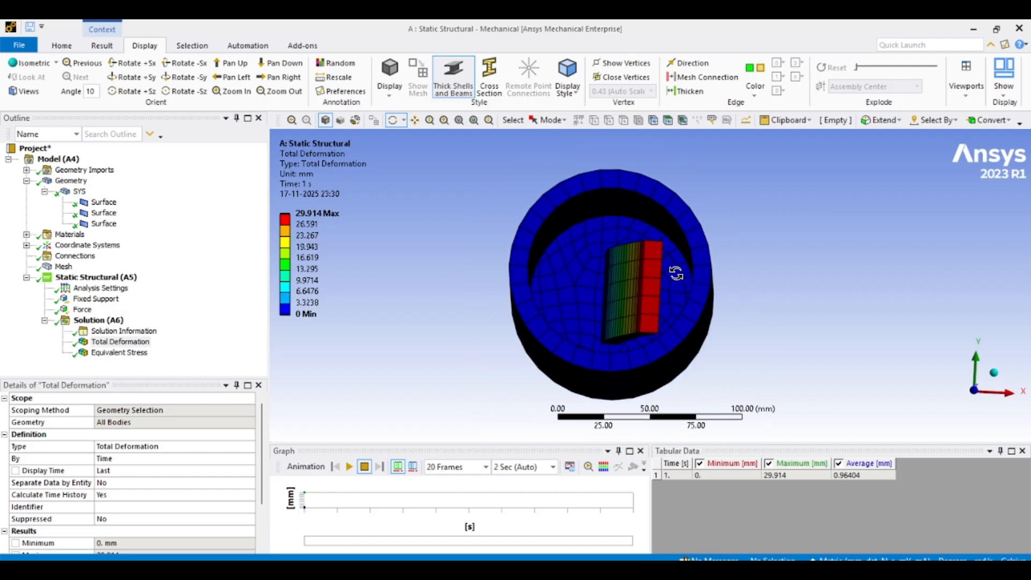
{"action": "middle_click_drag", "start_coordinate": [677, 275], "coordinate": [640, 243], "text": "ctrl"}
{"action": "scroll", "coordinate": [641, 243], "scroll_direction": "up", "scroll_amount": 1}
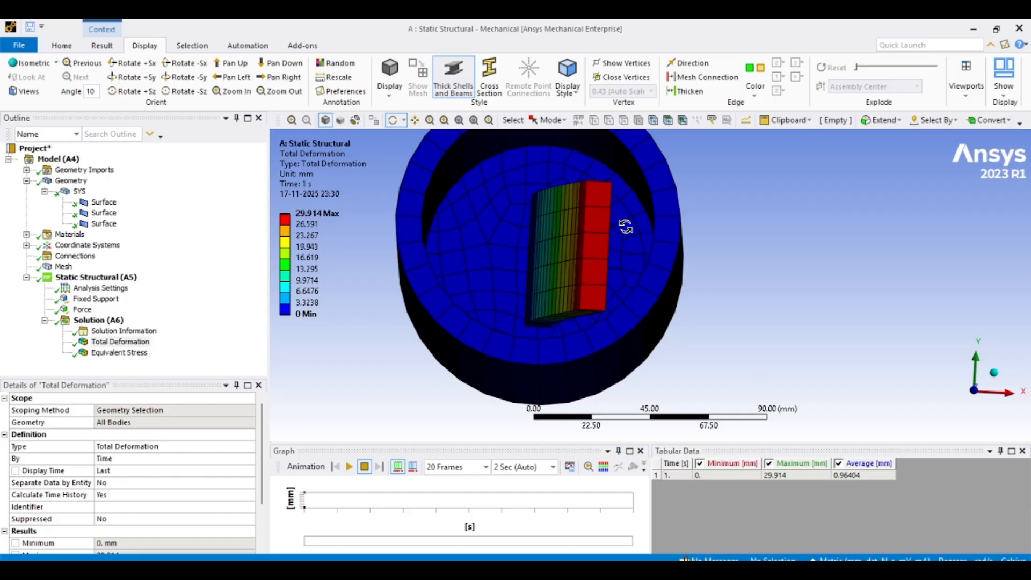
{"action": "scroll", "coordinate": [628, 226], "scroll_direction": "up", "scroll_amount": 3}
{"action": "scroll", "coordinate": [628, 226], "scroll_direction": "down", "scroll_amount": 3}
{"action": "middle_click_drag", "start_coordinate": [629, 226], "coordinate": [631, 229]}
{"action": "scroll", "coordinate": [631, 228], "scroll_direction": "down", "scroll_amount": 2}
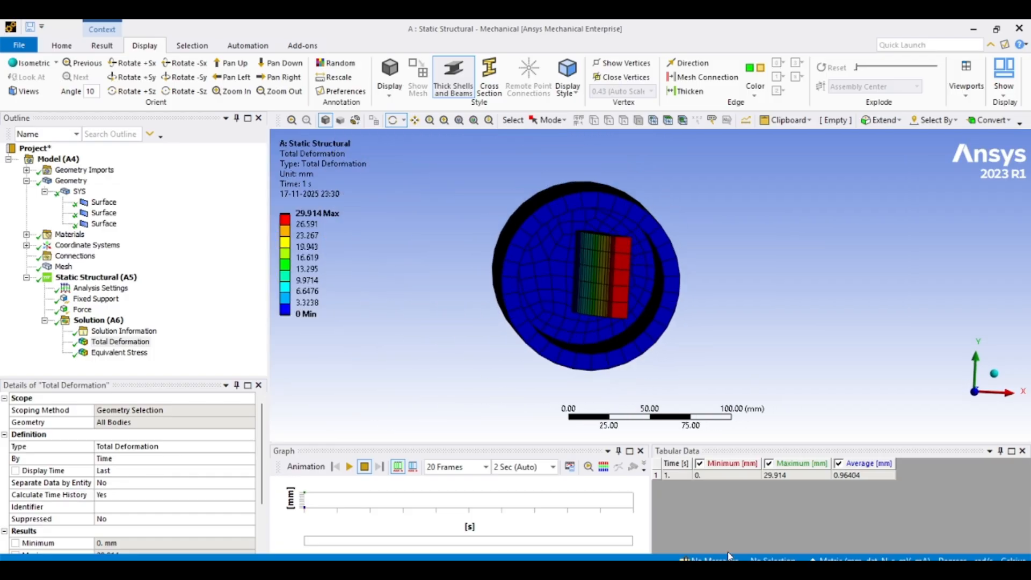
- Switch to the geometry editor and measure the diameter of the cylinder's circular edge
{"action": "mouse_move", "coordinate": [731, 556]}
{"action": "left_click", "coordinate": [725, 511]}
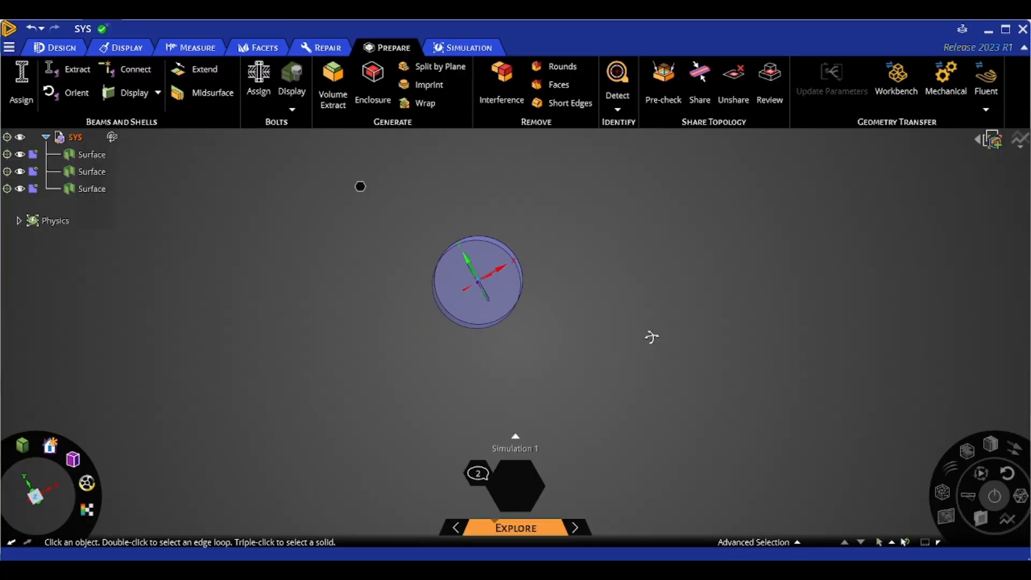
{"action": "left_click", "coordinate": [195, 47]}
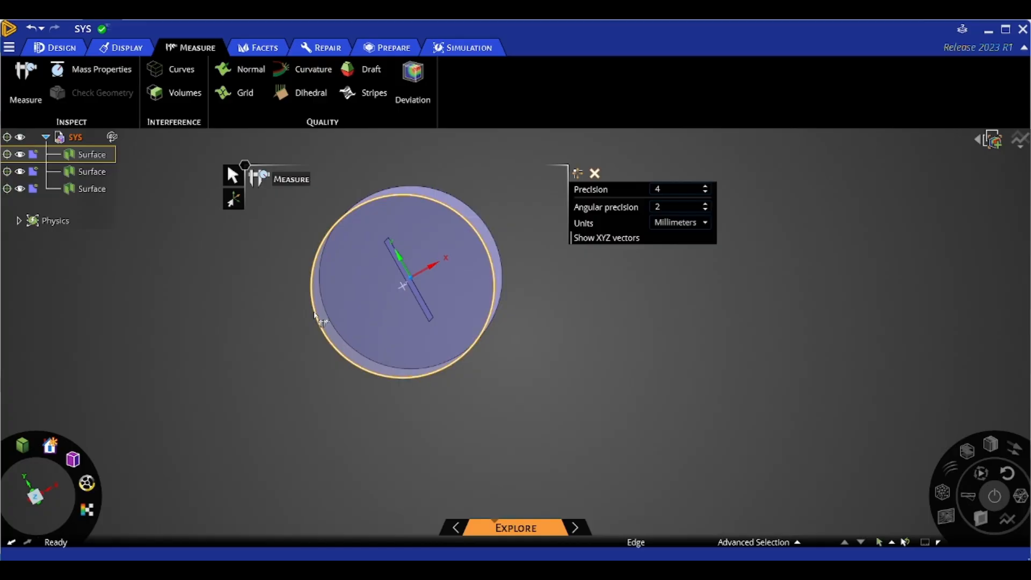
{"action": "left_click", "coordinate": [473, 263]}
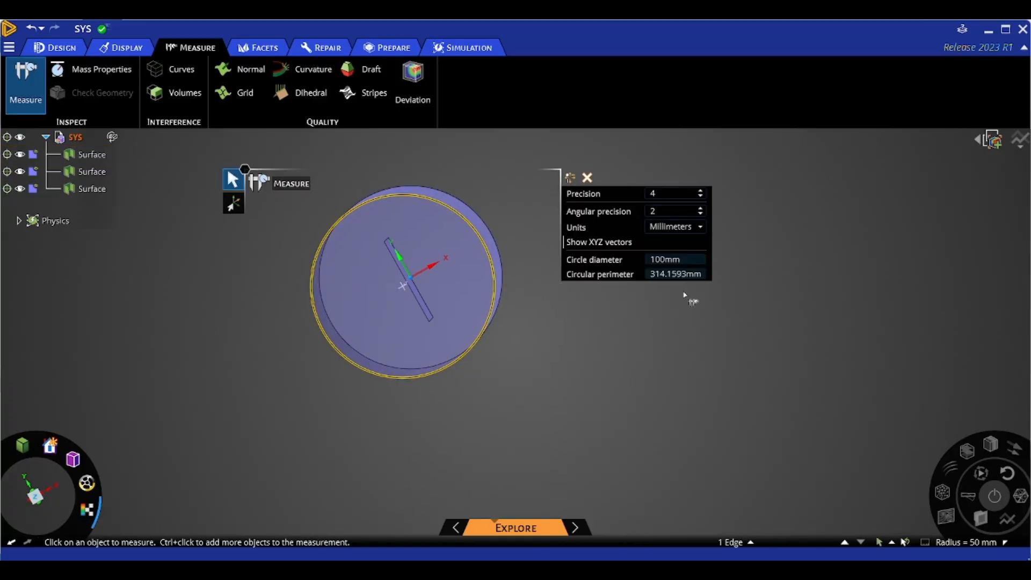
- Open Calculator and compute 100 − 10 − 10, then divide the result by 2
{"action": "key", "text": "super+s"}
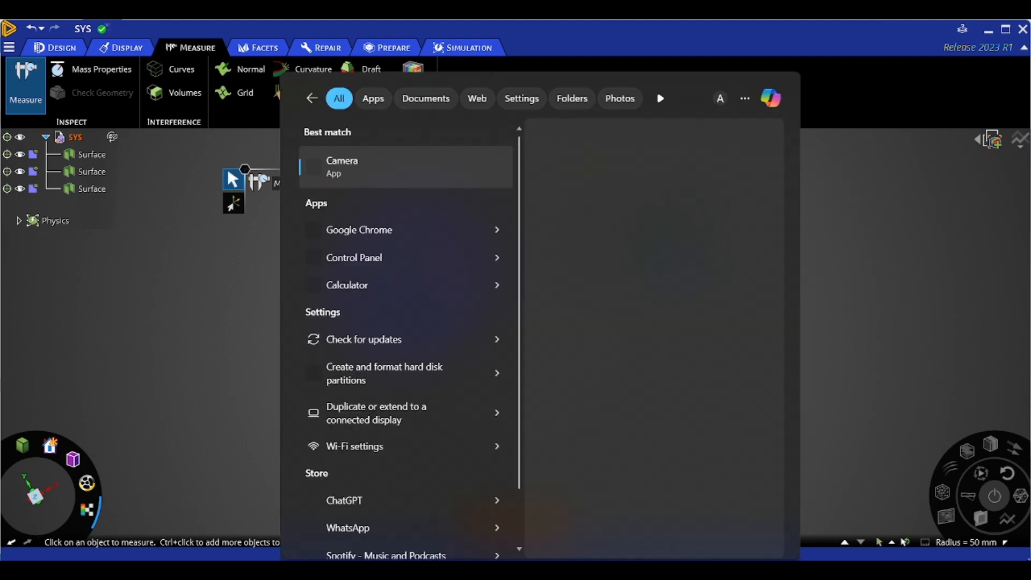
{"action": "type", "text": "cal"}
{"action": "key", "text": "Return"}
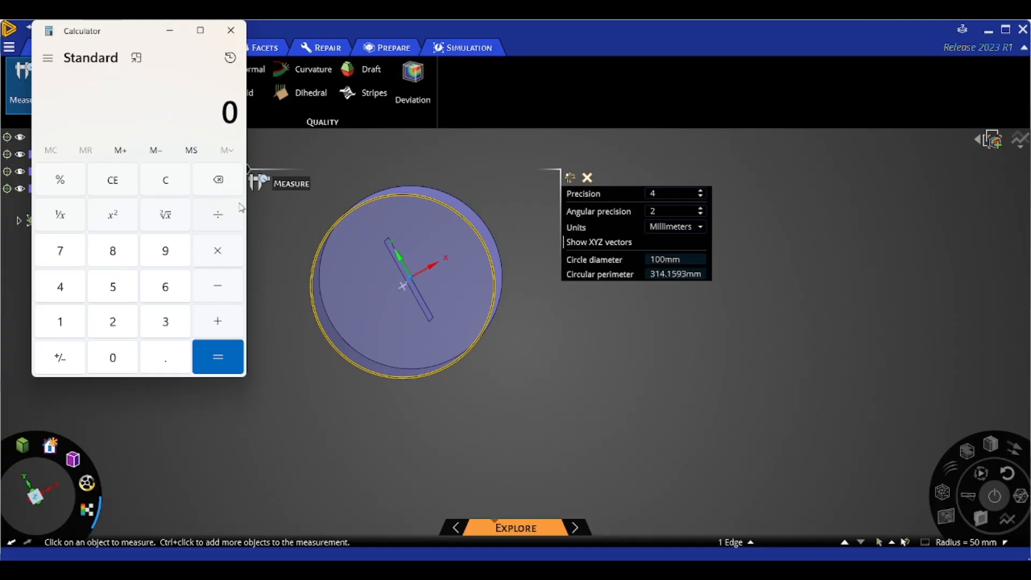
{"action": "type", "text": "100"}
{"action": "key", "text": "minus"}
{"action": "type", "text": "10"}
{"action": "key", "text": "Return"}
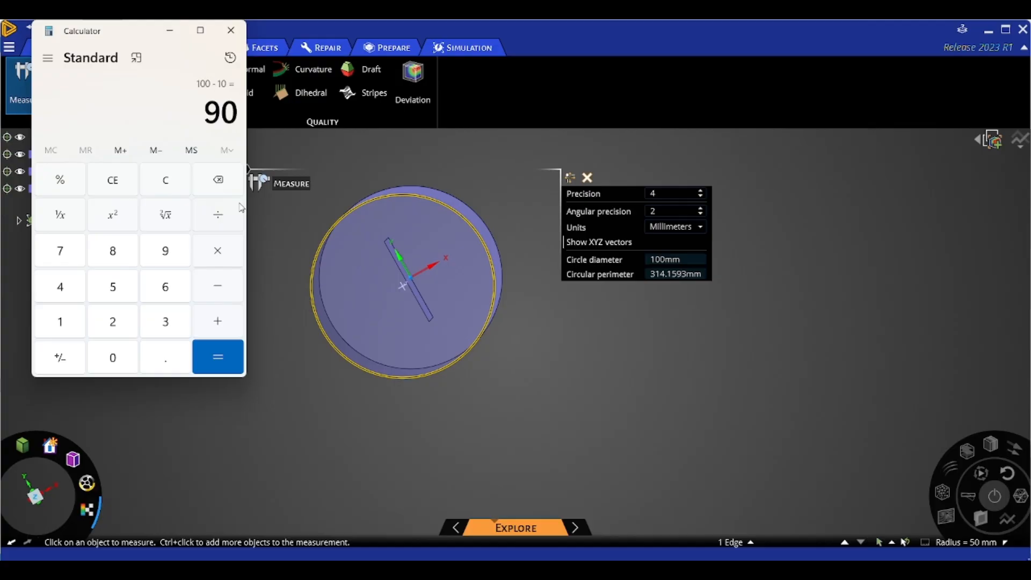
{"action": "key", "text": "minus"}
{"action": "type", "text": "10"}
{"action": "key", "text": "Return"}
{"action": "type", "text": "/2"}
{"action": "key", "text": "Return"}
- Return to Mechanical and set the force's X component to 100000 N
{"action": "left_click", "coordinate": [670, 477]}
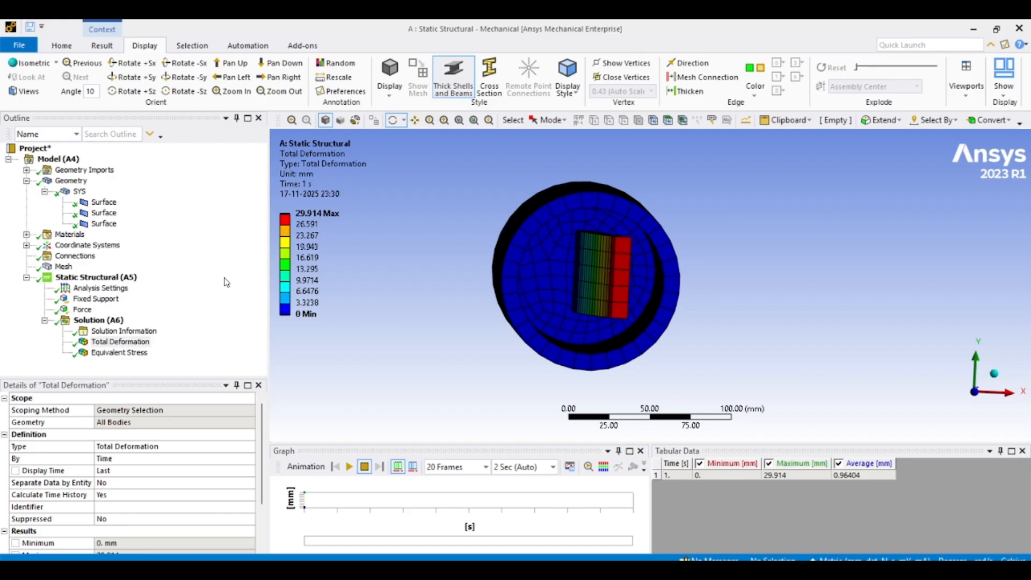
{"action": "left_click", "coordinate": [96, 298]}
{"action": "left_click", "coordinate": [83, 312]}
{"action": "left_click", "coordinate": [130, 498]}
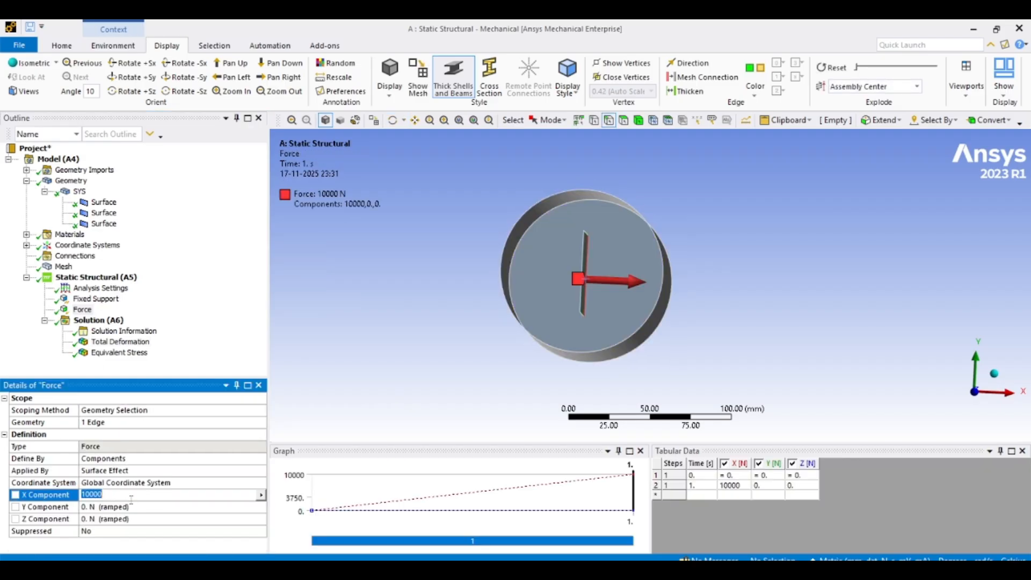
{"action": "key", "text": "Right"}
{"action": "type", "text": "0"}
{"action": "key", "text": "Return"}
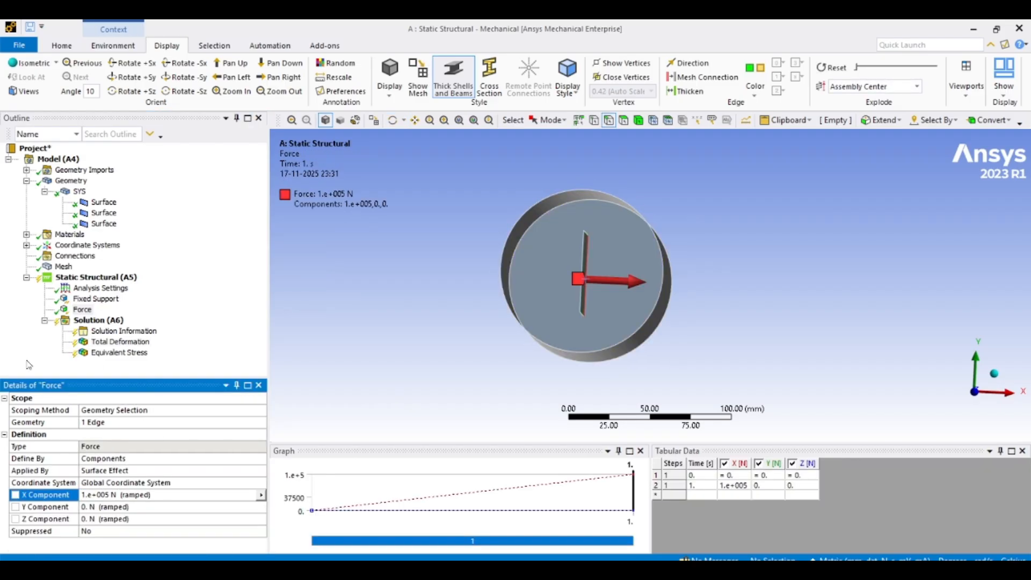
- Solve the analysis again and open the Total Deformation result
{"action": "right_click", "coordinate": [75, 279]}
{"action": "left_click", "coordinate": [96, 314]}
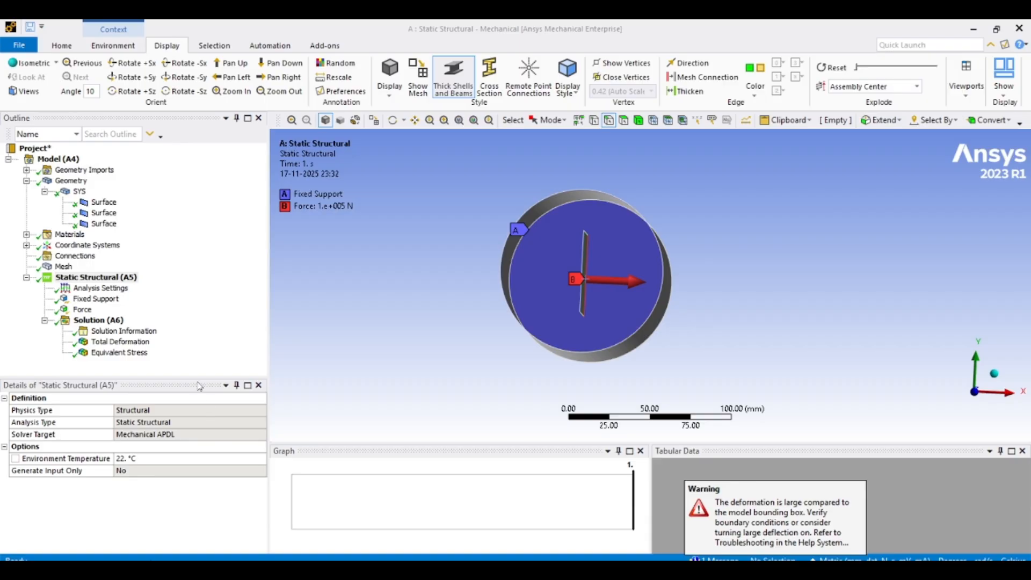
{"action": "left_click", "coordinate": [129, 342]}
{"action": "middle_click_drag", "start_coordinate": [451, 333], "coordinate": [442, 314]}
{"action": "scroll", "coordinate": [443, 315], "scroll_direction": "down", "scroll_amount": 4}
- Set the deformation result display scale to 1.0 (True Scale)
{"action": "left_click", "coordinate": [102, 45]}
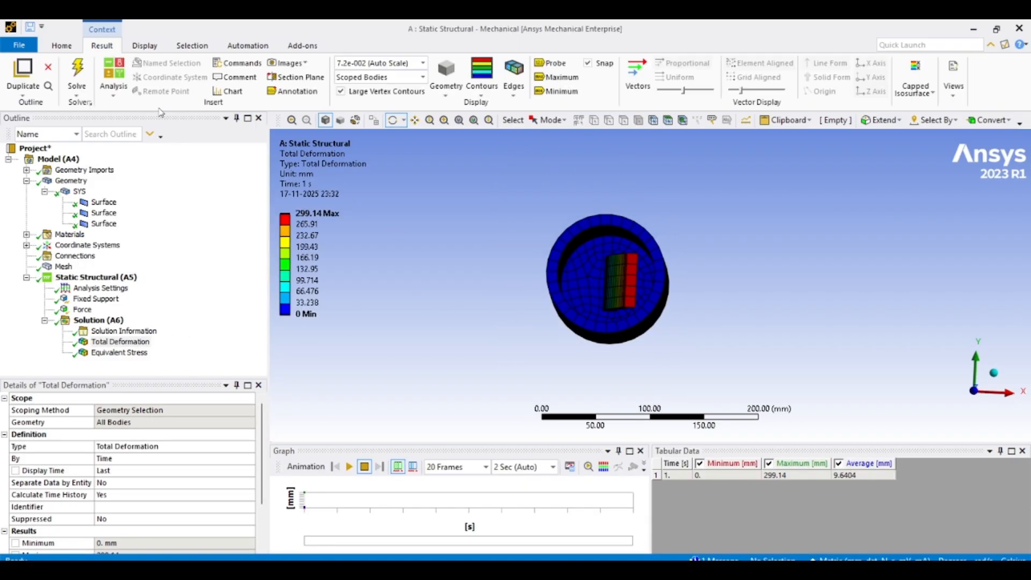
{"action": "left_click", "coordinate": [424, 63]}
{"action": "left_click", "coordinate": [410, 85]}
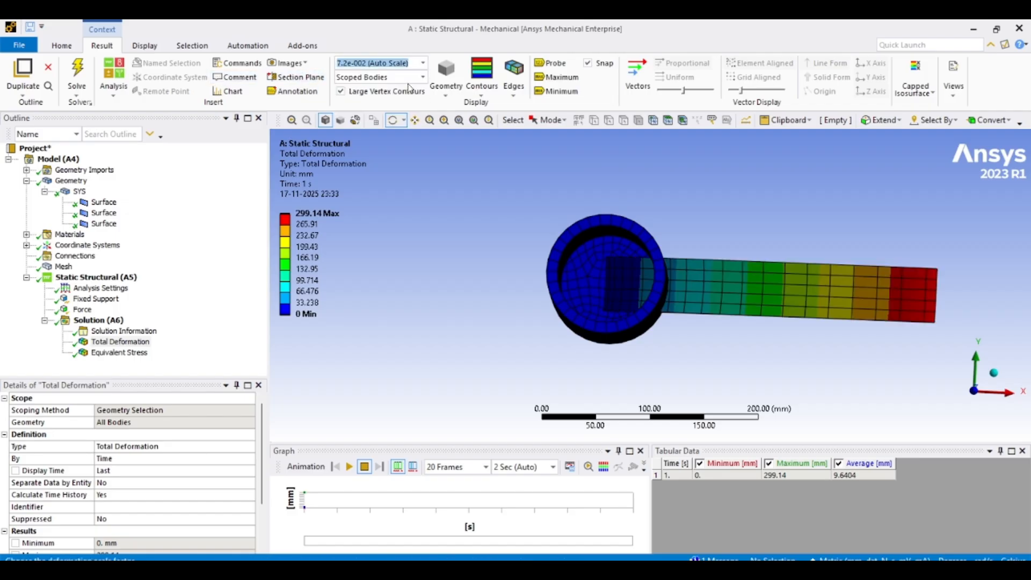
{"action": "middle_click_drag", "start_coordinate": [502, 204], "coordinate": [478, 214]}
{"action": "scroll", "coordinate": [483, 214], "scroll_direction": "down", "scroll_amount": 2}
{"action": "scroll", "coordinate": [479, 214], "scroll_direction": "down", "scroll_amount": 4}
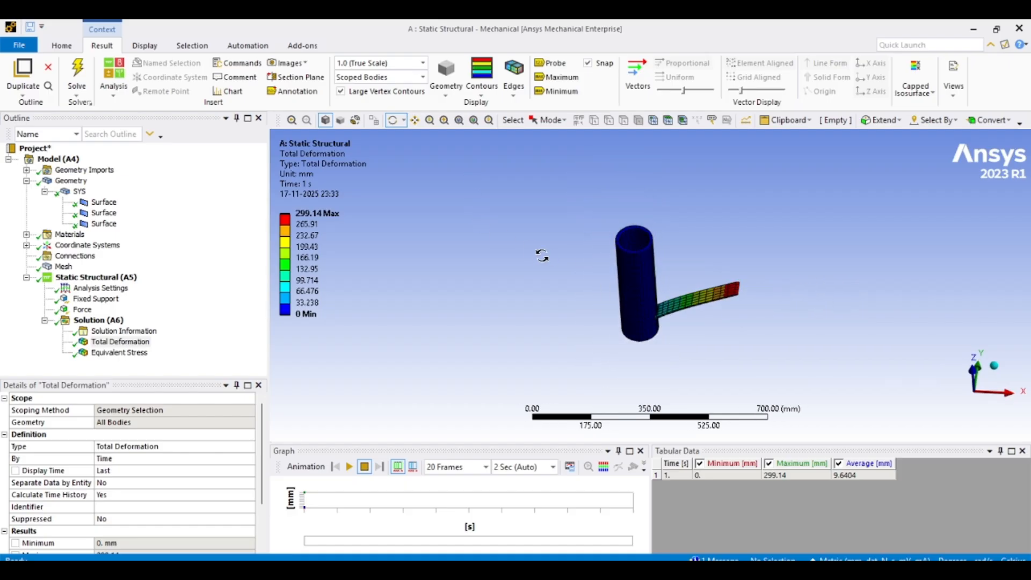
- Play the deformation animation, observe it while orbiting the model, and stop it
{"action": "middle_click_drag", "start_coordinate": [541, 256], "coordinate": [691, 346]}
{"action": "middle_click_drag", "start_coordinate": [688, 330], "coordinate": [609, 342], "text": "ctrl"}
{"action": "scroll", "coordinate": [624, 255], "scroll_direction": "up", "scroll_amount": 5}
{"action": "scroll", "coordinate": [609, 343], "scroll_direction": "down", "scroll_amount": 3}
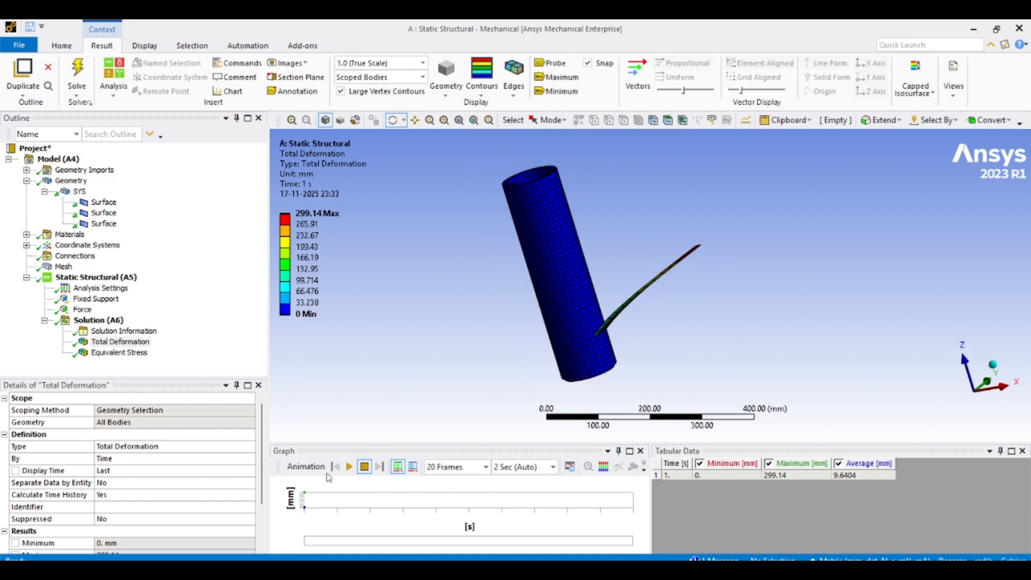
{"action": "left_click", "coordinate": [349, 467]}
{"action": "scroll", "coordinate": [505, 340], "scroll_direction": "down", "scroll_amount": 2}
{"action": "middle_click_drag", "start_coordinate": [513, 339], "coordinate": [567, 380]}
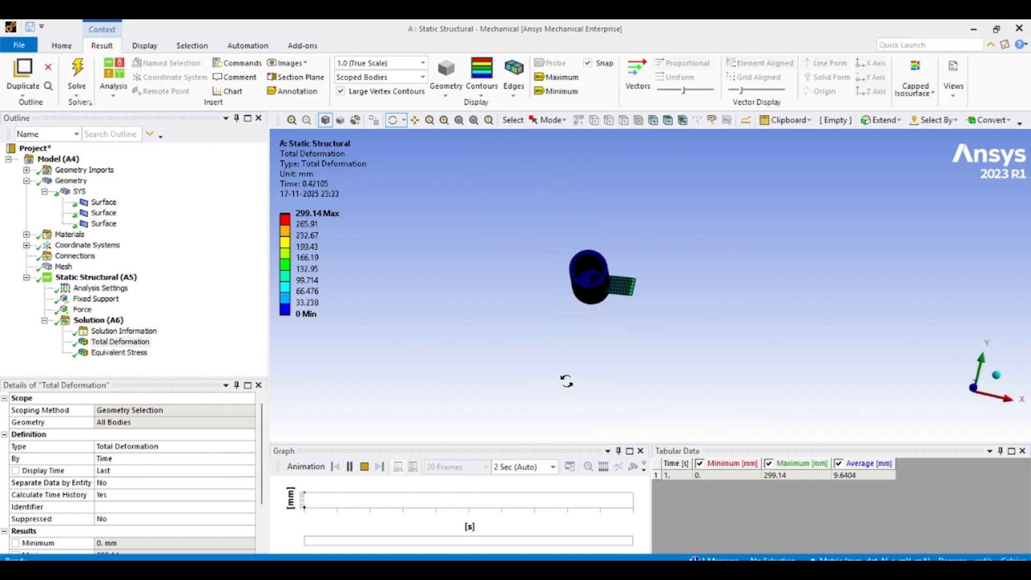
{"action": "scroll", "coordinate": [598, 299], "scroll_direction": "up", "scroll_amount": 3}
{"action": "middle_click_drag", "start_coordinate": [619, 343], "coordinate": [560, 272]}
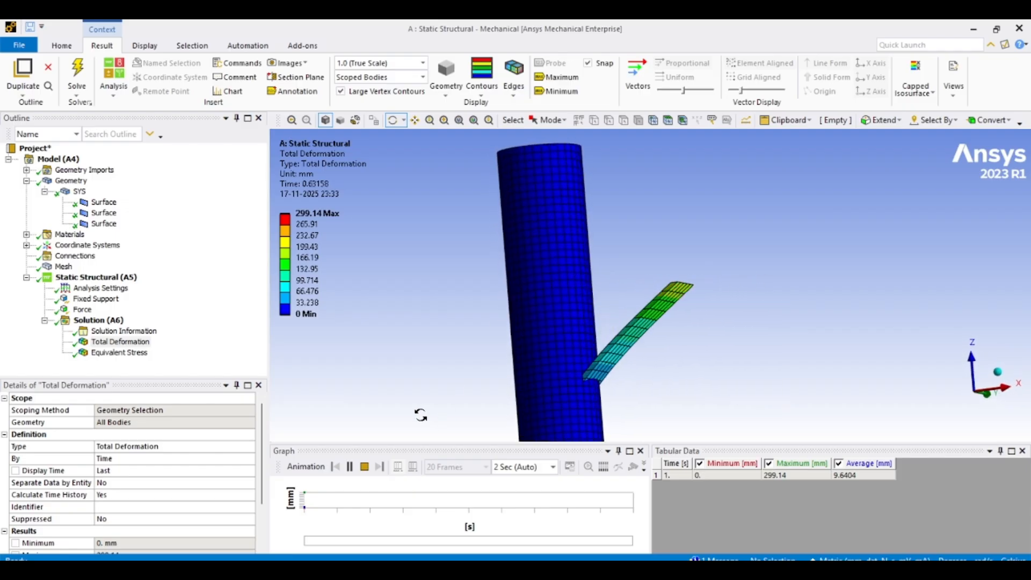
{"action": "left_click", "coordinate": [365, 467]}
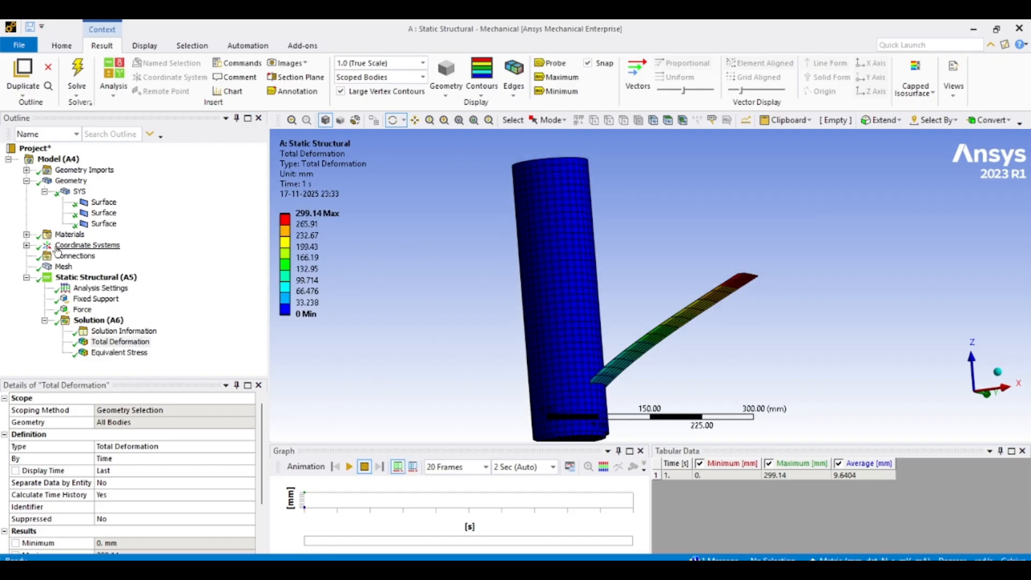
- Insert a manual contact region under Connections
{"action": "left_click", "coordinate": [73, 266]}
{"action": "left_click", "coordinate": [74, 256]}
{"action": "right_click", "coordinate": [74, 255]}
{"action": "mouse_move", "coordinate": [104, 263]}
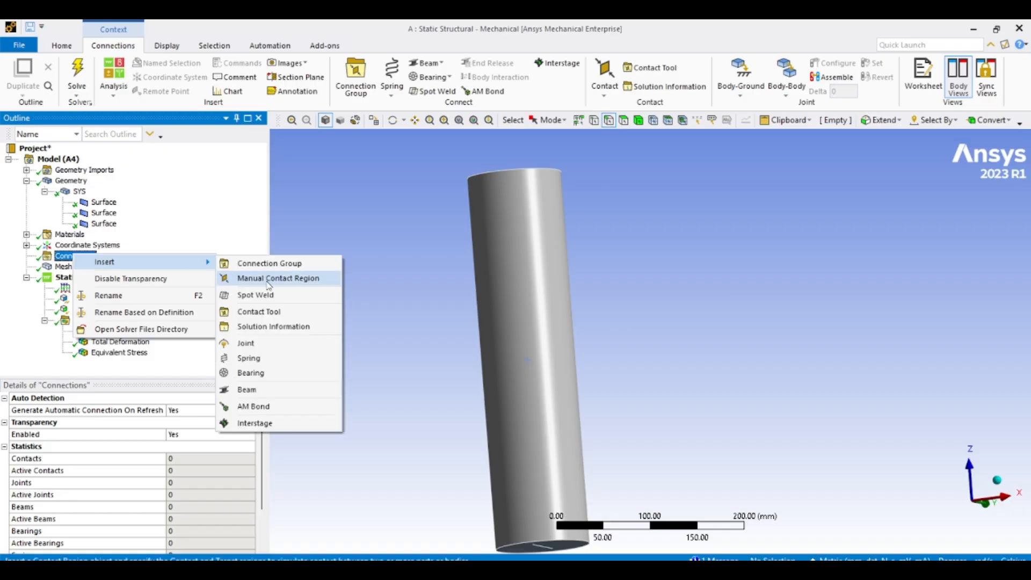
{"action": "left_click", "coordinate": [280, 262]}
- Assign the cylinder face as the contact and the internal plate face as the target
{"action": "middle_click_drag", "start_coordinate": [425, 277], "coordinate": [491, 360]}
{"action": "left_click", "coordinate": [475, 226]}
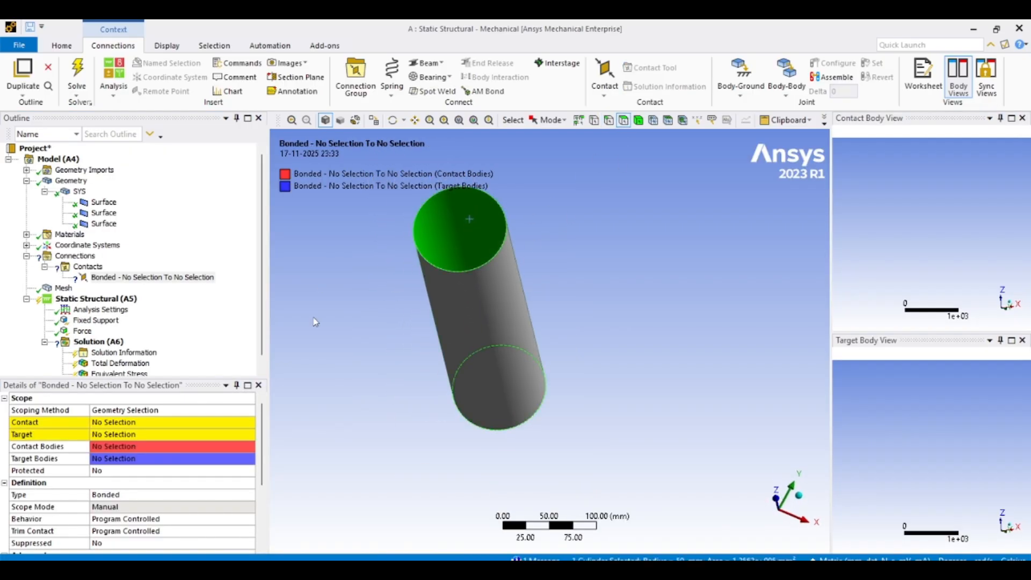
{"action": "left_click", "coordinate": [125, 423]}
{"action": "left_click", "coordinate": [124, 423]}
{"action": "middle_click_drag", "start_coordinate": [299, 347], "coordinate": [473, 339]}
{"action": "left_click", "coordinate": [505, 325]}
{"action": "left_click", "coordinate": [148, 434]}
{"action": "left_click", "coordinate": [143, 434]}
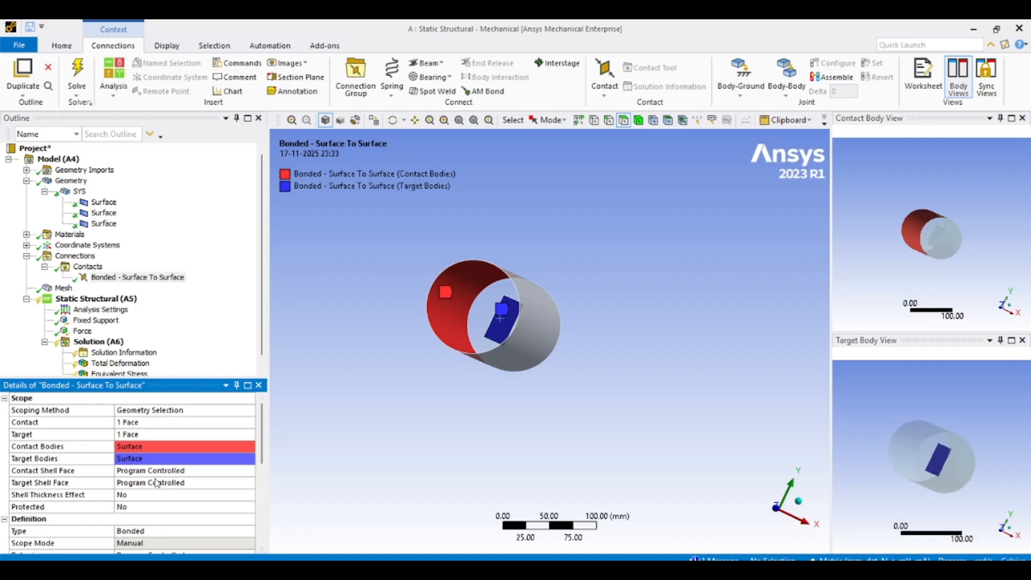
- Turn on shell thickness effect and set both contact and target shell faces to Top
{"action": "double_click", "coordinate": [134, 496]}
{"action": "left_click", "coordinate": [227, 471]}
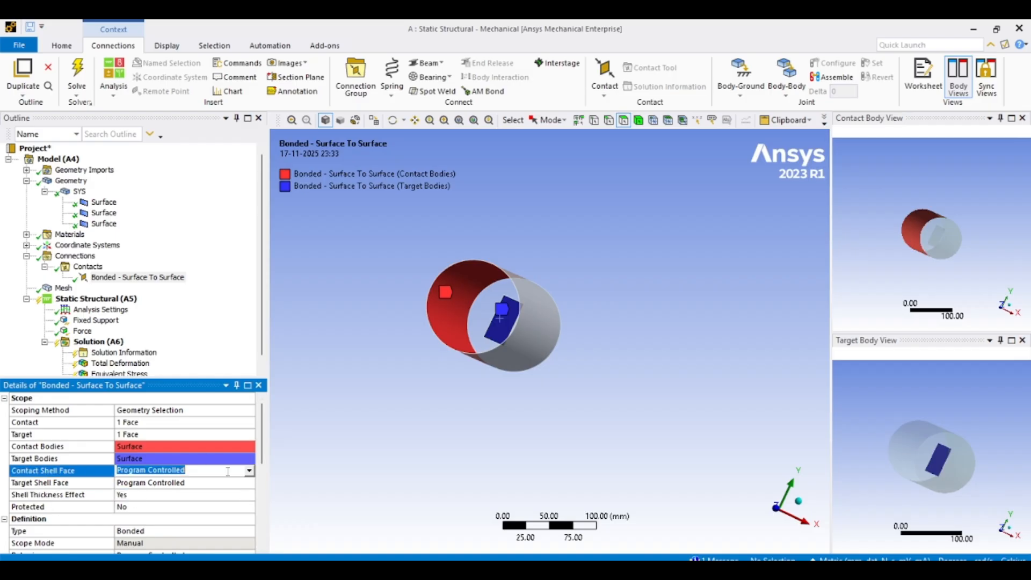
{"action": "left_click", "coordinate": [249, 471]}
{"action": "left_click", "coordinate": [236, 491]}
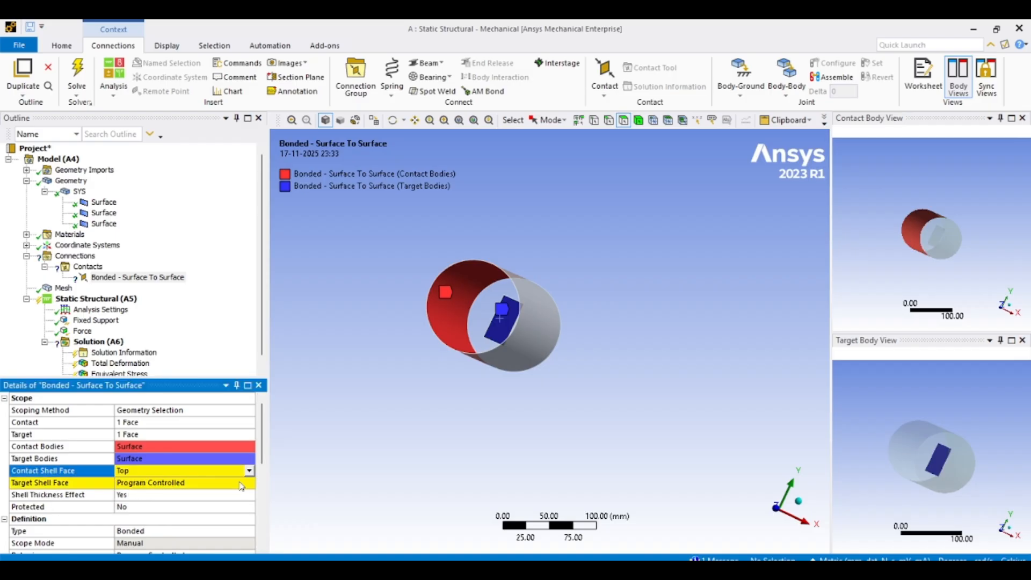
{"action": "left_click", "coordinate": [237, 483]}
{"action": "left_click", "coordinate": [250, 483]}
{"action": "left_click", "coordinate": [236, 503]}
- Change the contact type to No Separation
{"action": "middle_click_drag", "start_coordinate": [473, 424], "coordinate": [432, 380]}
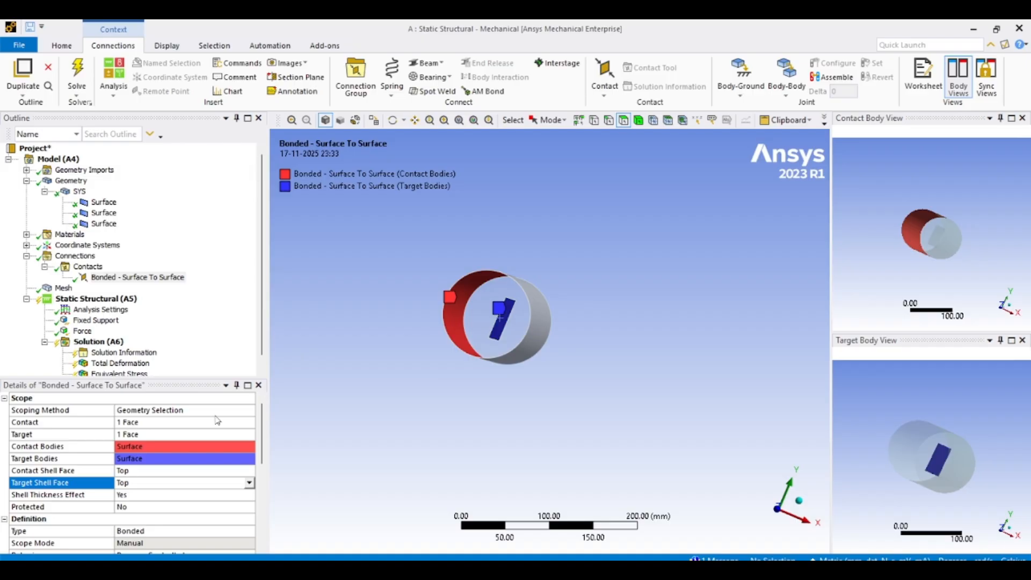
{"action": "scroll", "coordinate": [202, 476], "scroll_direction": "down", "scroll_amount": 1}
{"action": "left_click", "coordinate": [193, 495]}
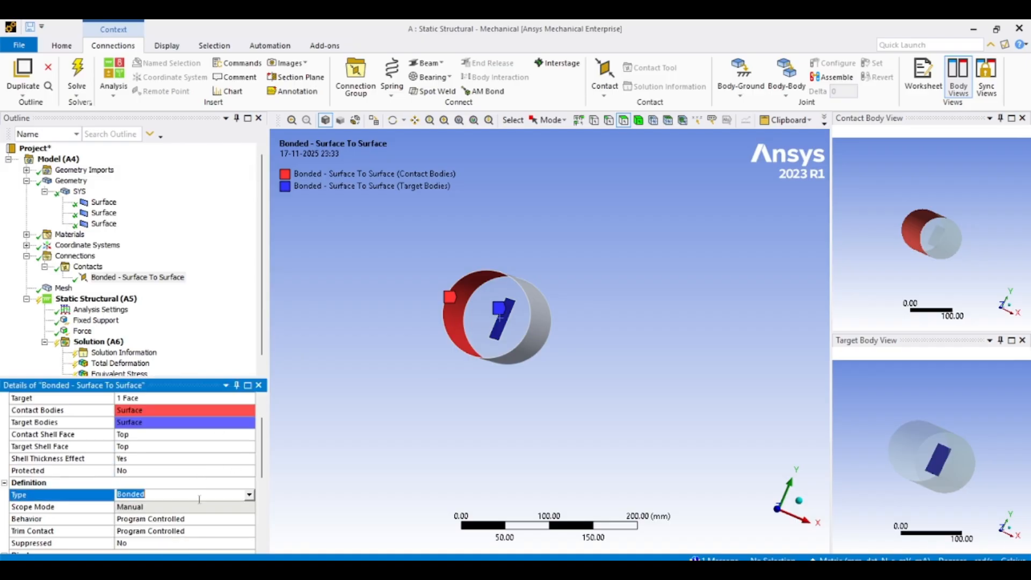
{"action": "left_click", "coordinate": [249, 494]}
{"action": "left_click", "coordinate": [238, 515]}
- Inspect each of the three surface bodies in the geometry
{"action": "middle_click_drag", "start_coordinate": [445, 419], "coordinate": [403, 394]}
{"action": "left_click", "coordinate": [100, 203]}
{"action": "left_click", "coordinate": [99, 213]}
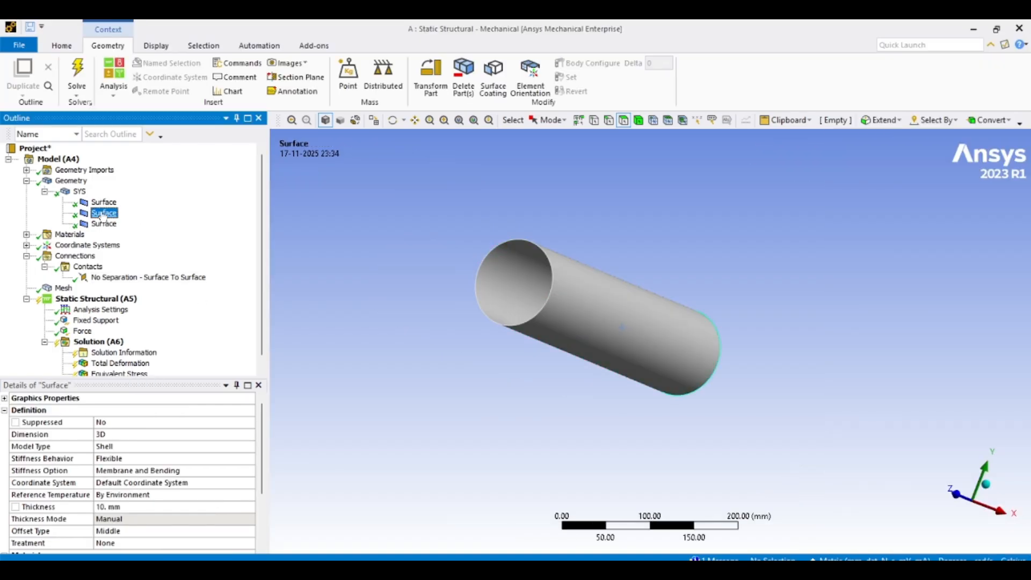
{"action": "middle_click_drag", "start_coordinate": [419, 302], "coordinate": [312, 271]}
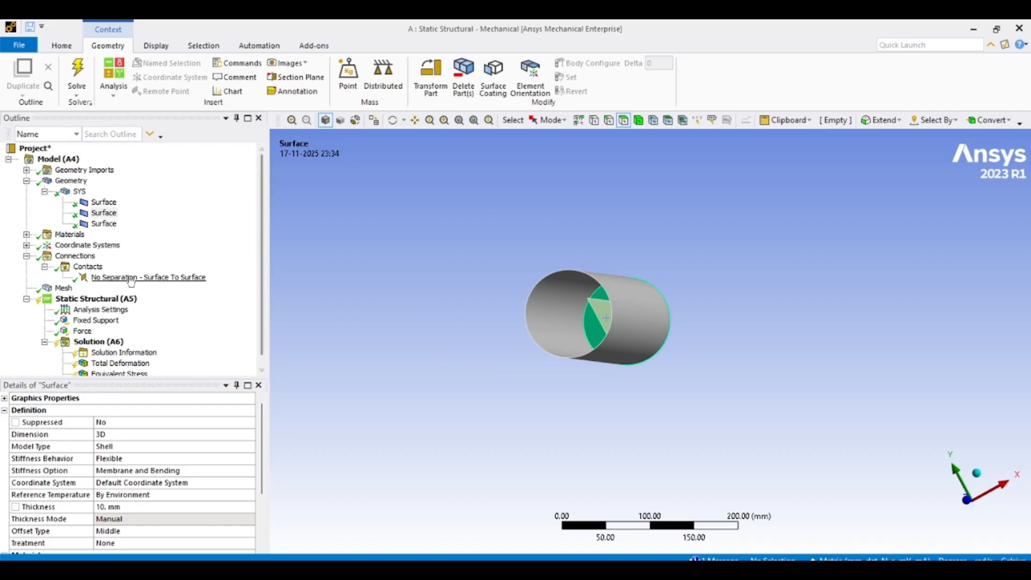
{"action": "left_click", "coordinate": [107, 225]}
{"action": "middle_click_drag", "start_coordinate": [398, 312], "coordinate": [411, 273]}
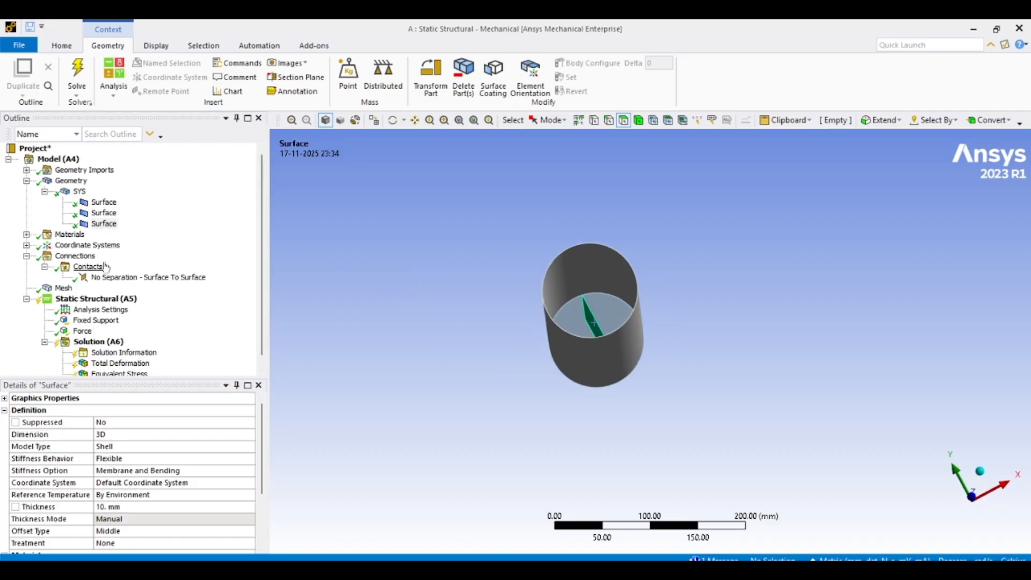
- Select the no-separation contact and review its Behavior and Trim Contact options
{"action": "left_click", "coordinate": [120, 278]}
{"action": "scroll", "coordinate": [197, 450], "scroll_direction": "down", "scroll_amount": 1}
{"action": "middle_click_drag", "start_coordinate": [355, 416], "coordinate": [375, 428]}
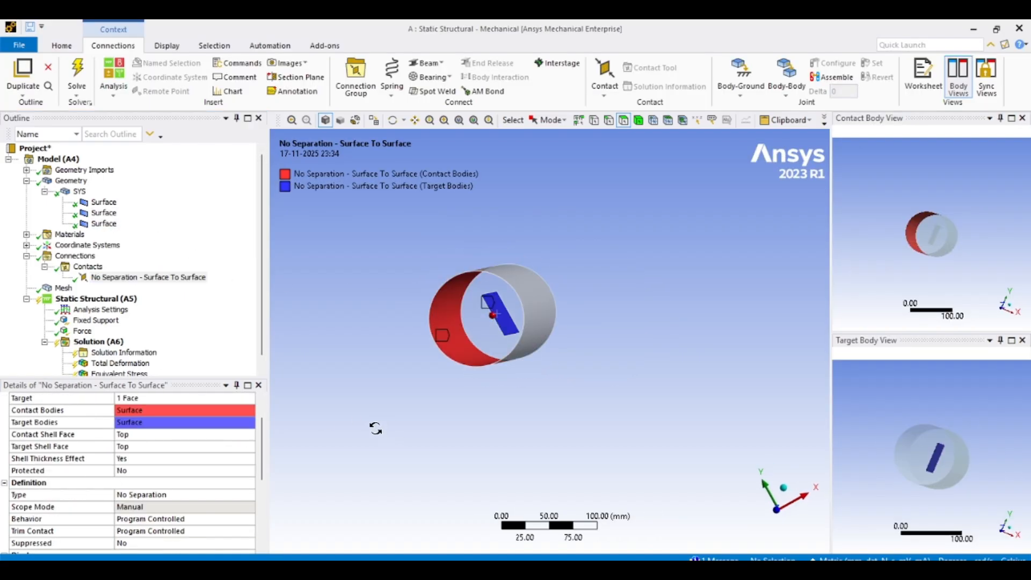
{"action": "scroll", "coordinate": [233, 437], "scroll_direction": "up", "scroll_amount": 1}
{"action": "scroll", "coordinate": [177, 472], "scroll_direction": "down", "scroll_amount": 1}
{"action": "scroll", "coordinate": [168, 499], "scroll_direction": "down", "scroll_amount": 1}
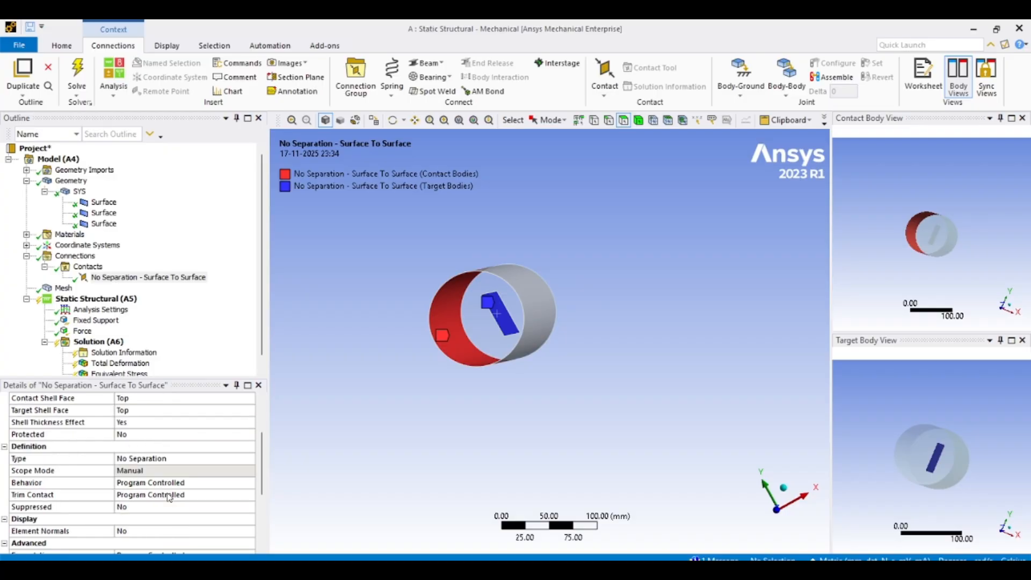
{"action": "scroll", "coordinate": [168, 495], "scroll_direction": "down", "scroll_amount": 1}
{"action": "left_click", "coordinate": [219, 447]}
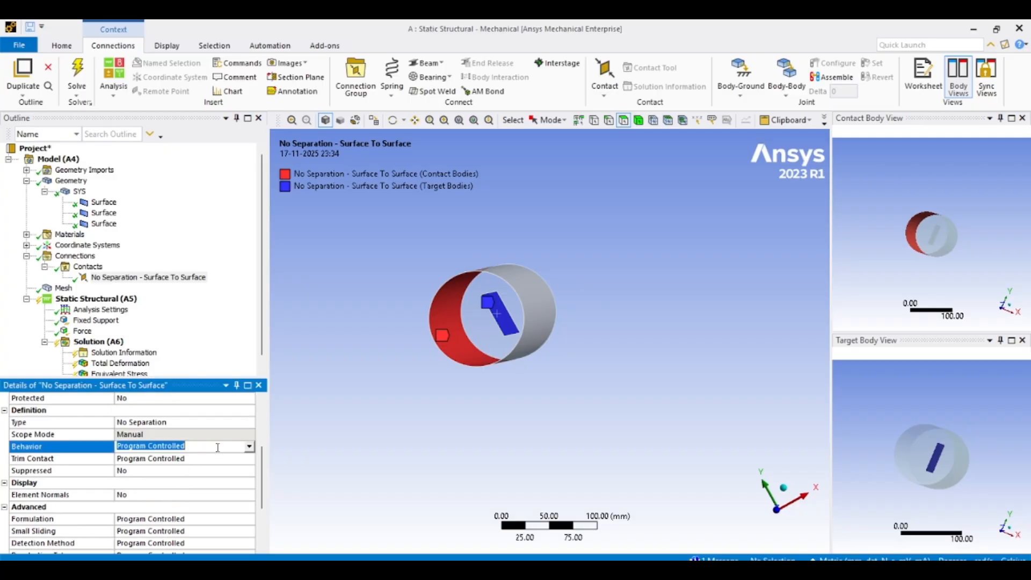
{"action": "left_click", "coordinate": [250, 446]}
{"action": "left_click", "coordinate": [267, 447]}
{"action": "left_click", "coordinate": [218, 456]}
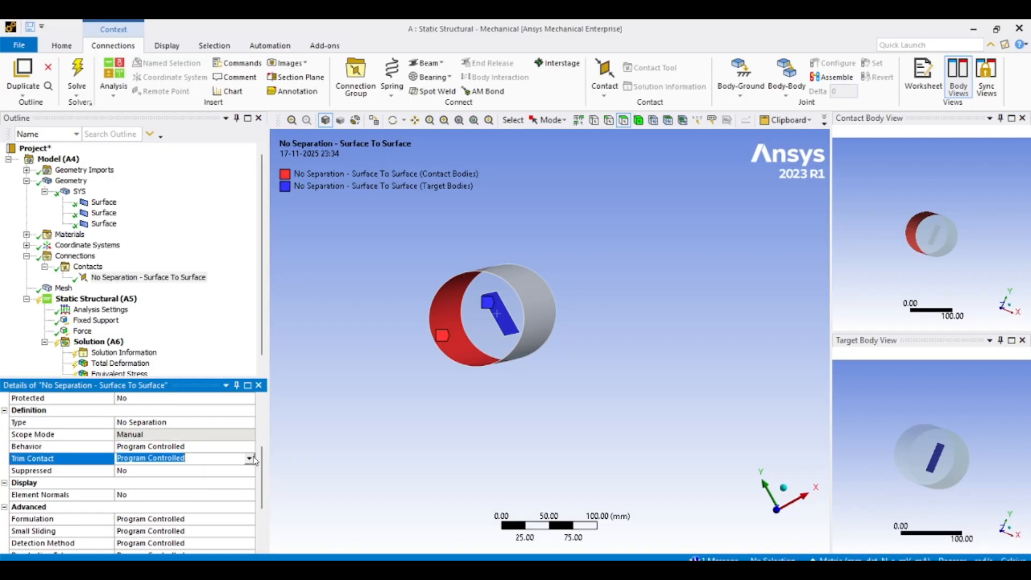
{"action": "left_click", "coordinate": [250, 459]}
{"action": "left_click", "coordinate": [320, 433]}
{"action": "scroll", "coordinate": [238, 471], "scroll_direction": "down", "scroll_amount": 1}
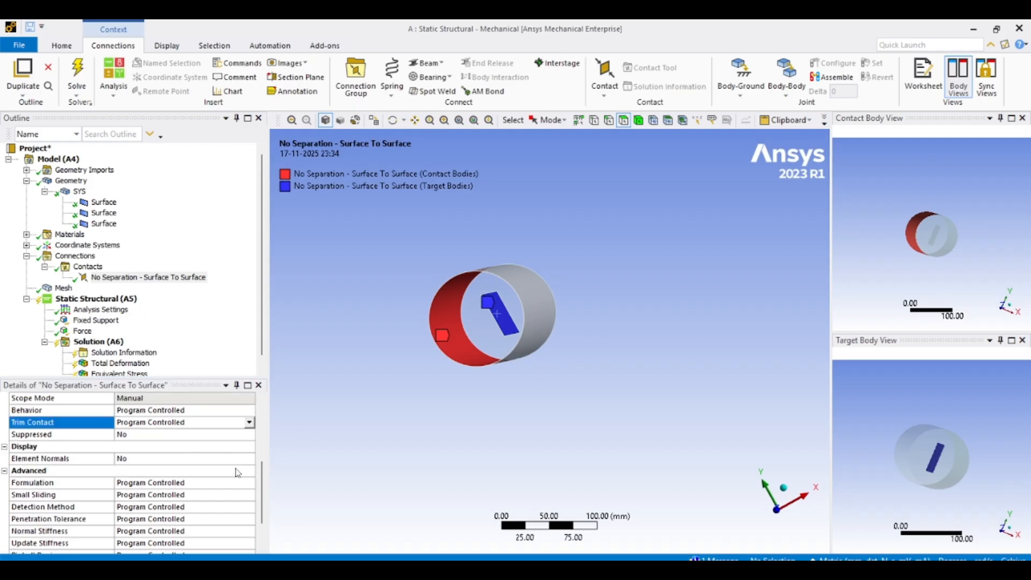
- Turn on the element normals display for the contact
{"action": "double_click", "coordinate": [194, 461]}
{"action": "scroll", "coordinate": [362, 411], "scroll_direction": "up", "scroll_amount": 5}
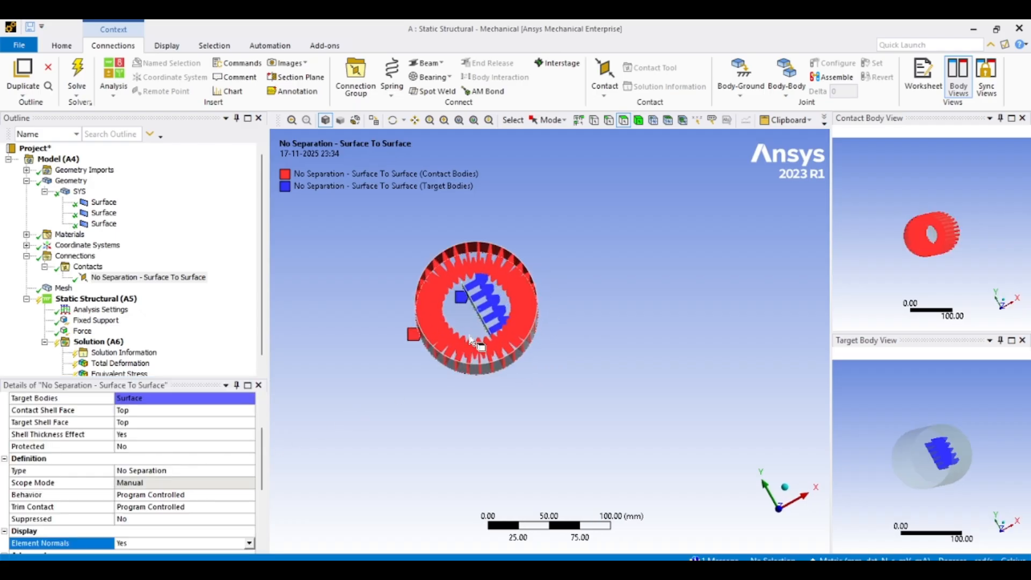
{"action": "middle_click_drag", "start_coordinate": [503, 280], "coordinate": [497, 314]}
{"action": "scroll", "coordinate": [503, 291], "scroll_direction": "down", "scroll_amount": 4}
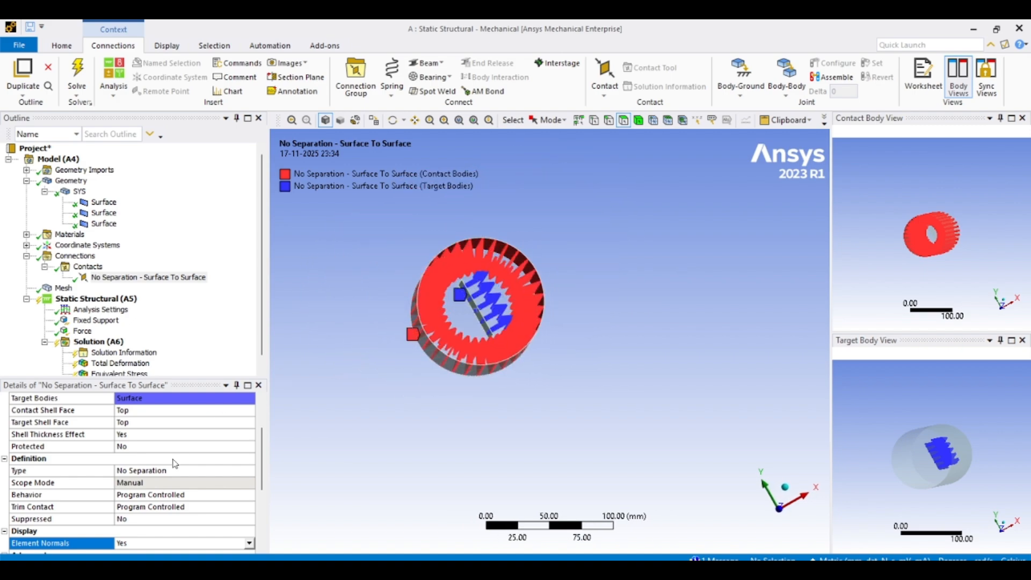
{"action": "scroll", "coordinate": [203, 496], "scroll_direction": "down", "scroll_amount": 2}
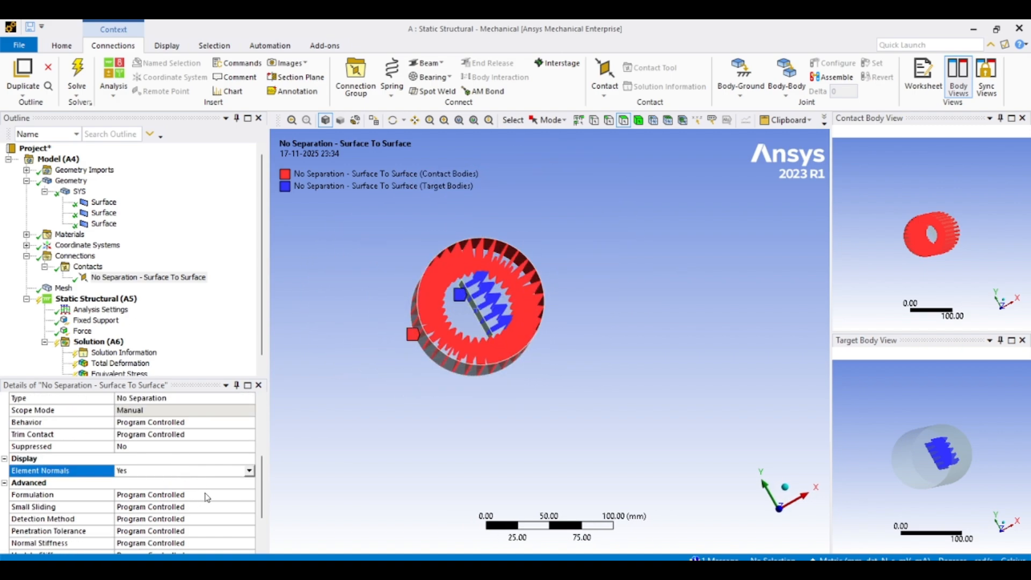
{"action": "scroll", "coordinate": [204, 499], "scroll_direction": "down", "scroll_amount": 2}
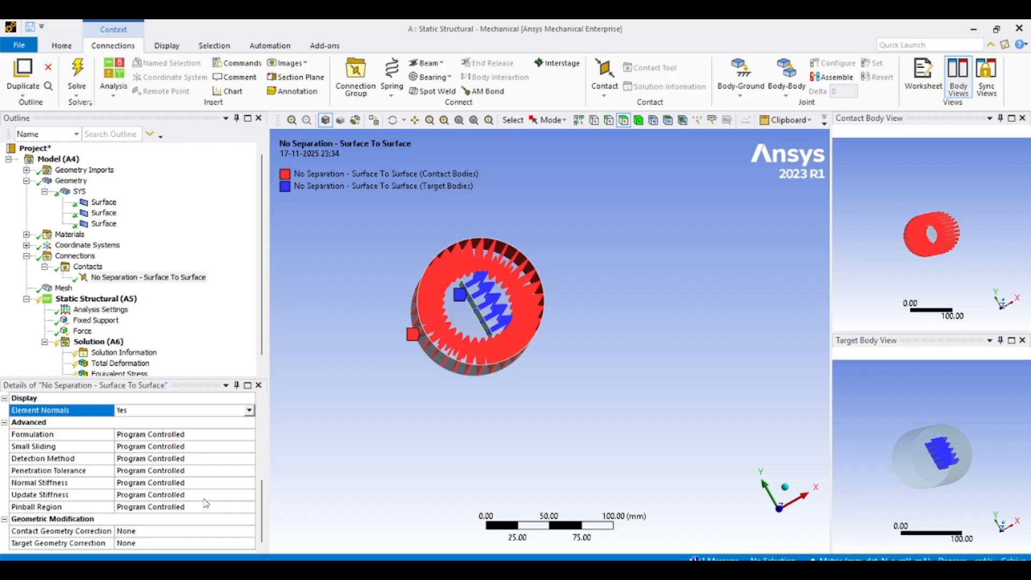
- Set the contact's pinball region to Radius with a pinball radius of 40 mm
{"action": "left_click", "coordinate": [191, 508]}
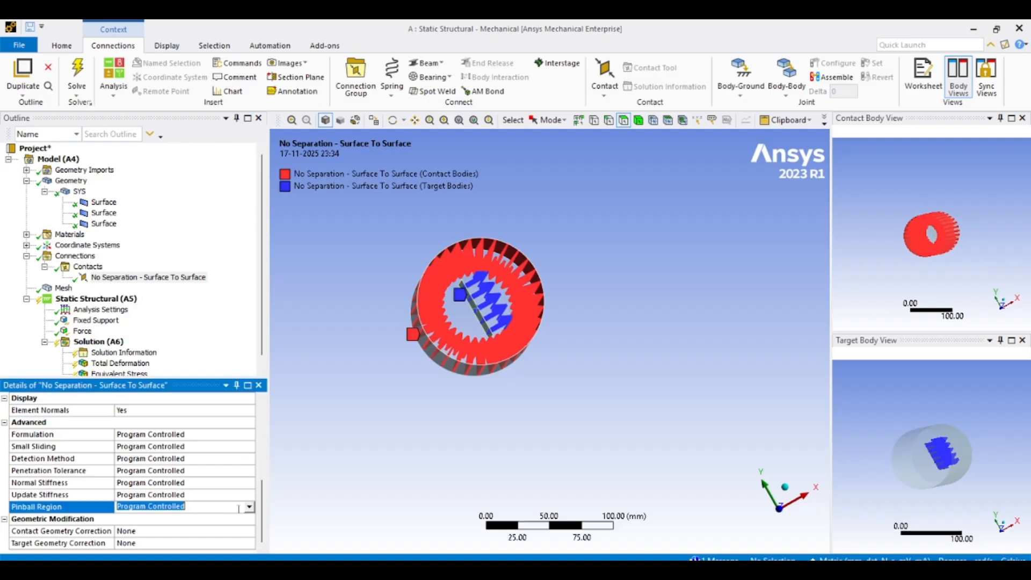
{"action": "left_click", "coordinate": [248, 508]}
{"action": "left_click", "coordinate": [230, 527]}
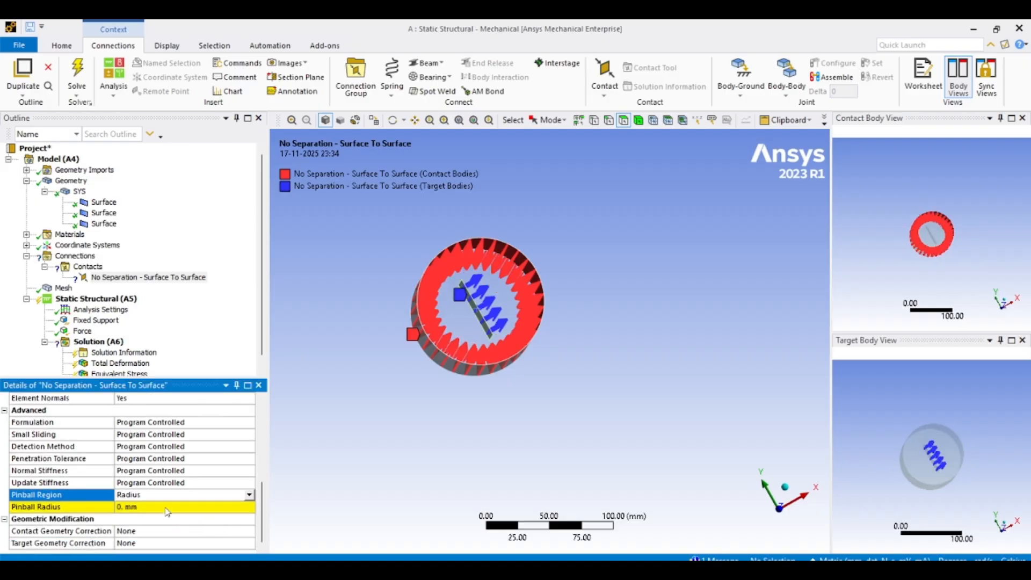
{"action": "left_click", "coordinate": [161, 505]}
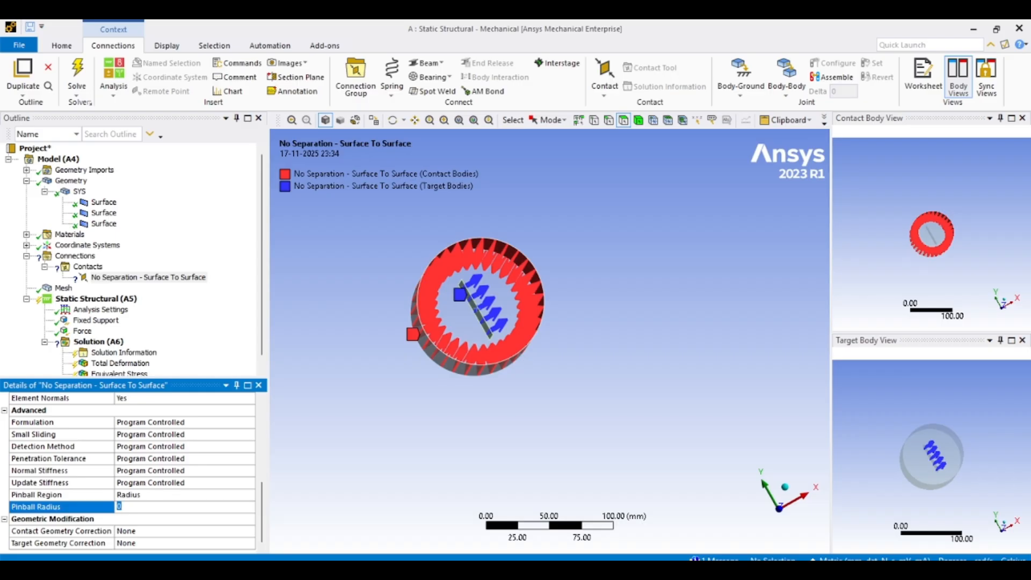
{"action": "type", "text": "40"}
{"action": "key", "text": "Return"}
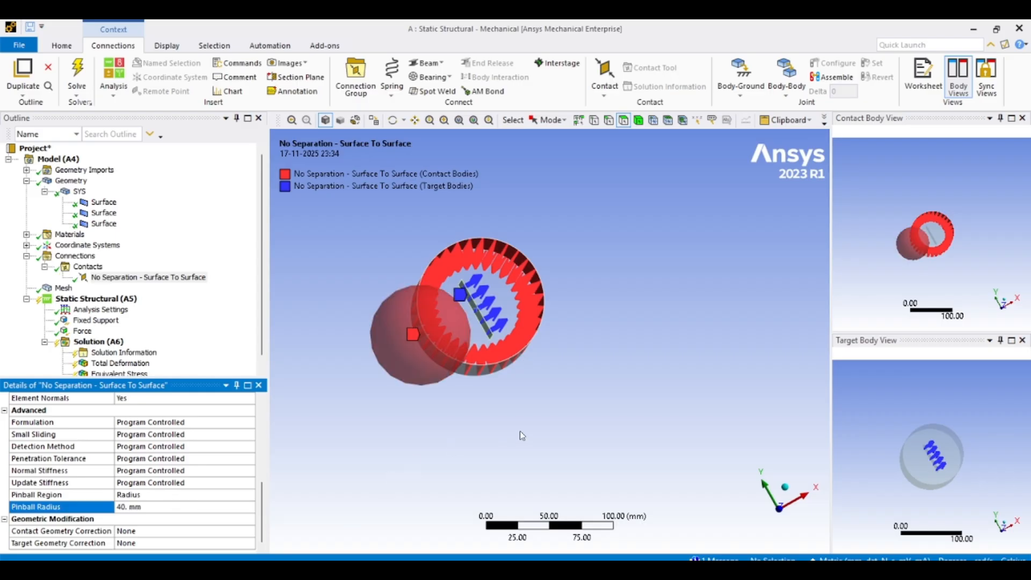
- Set the pinball radius to 55 mm
{"action": "middle_click_drag", "start_coordinate": [519, 431], "coordinate": [524, 428]}
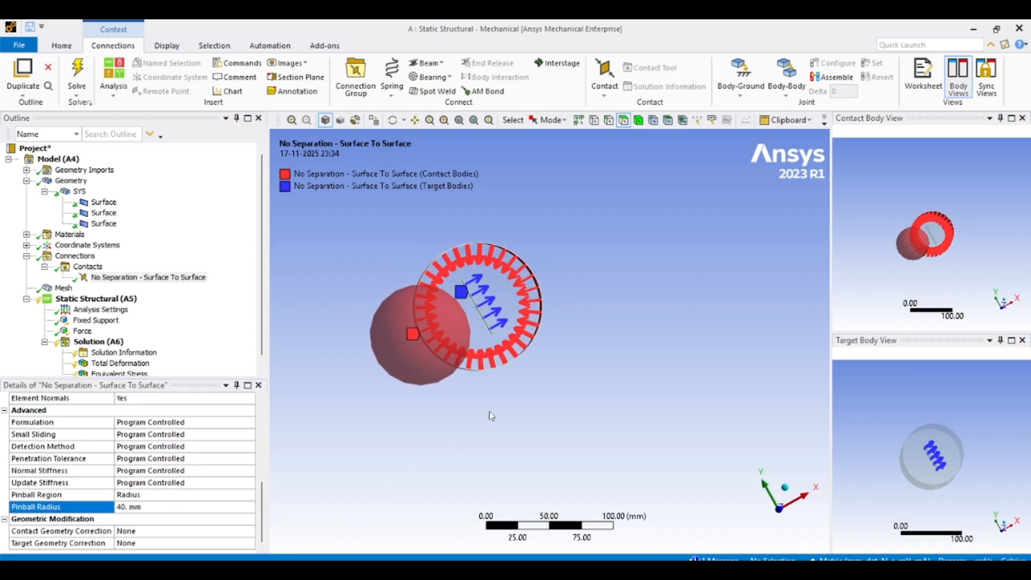
{"action": "scroll", "coordinate": [489, 412], "scroll_direction": "up", "scroll_amount": 3}
{"action": "middle_click_drag", "start_coordinate": [525, 387], "coordinate": [514, 379]}
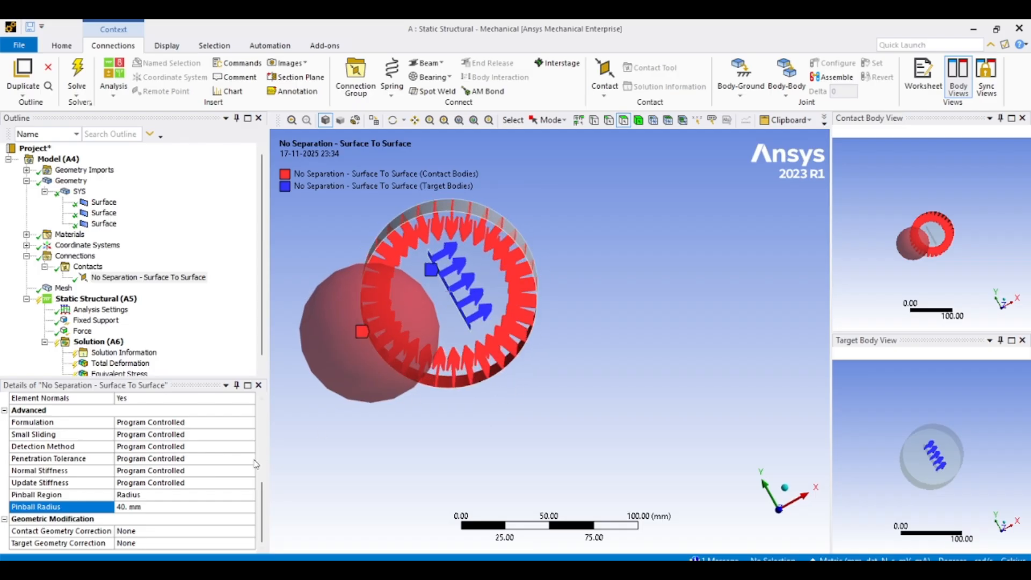
{"action": "left_click", "coordinate": [156, 507]}
{"action": "type", "text": "5"}
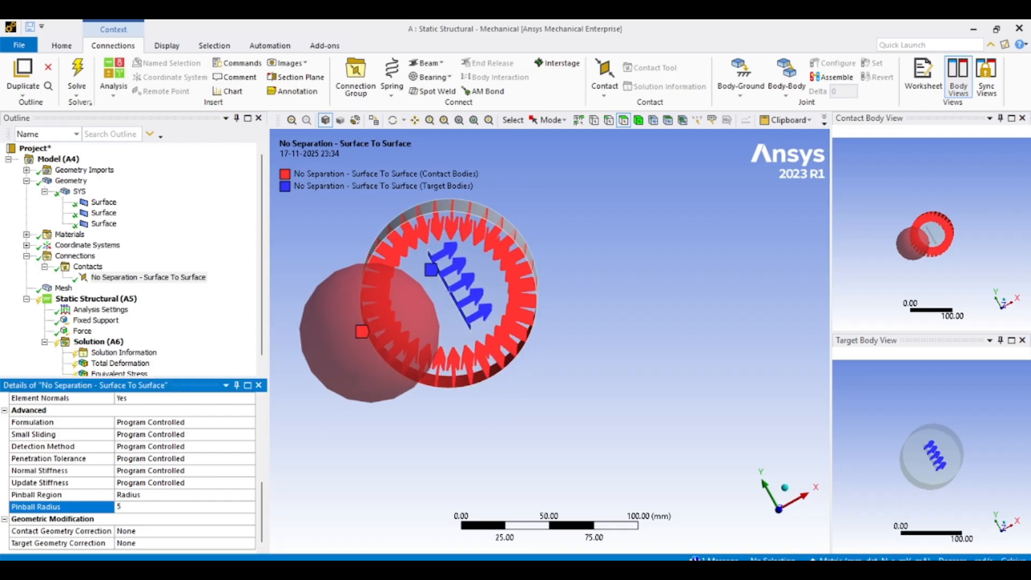
{"action": "type", "text": "5"}
{"action": "key", "text": "Return"}
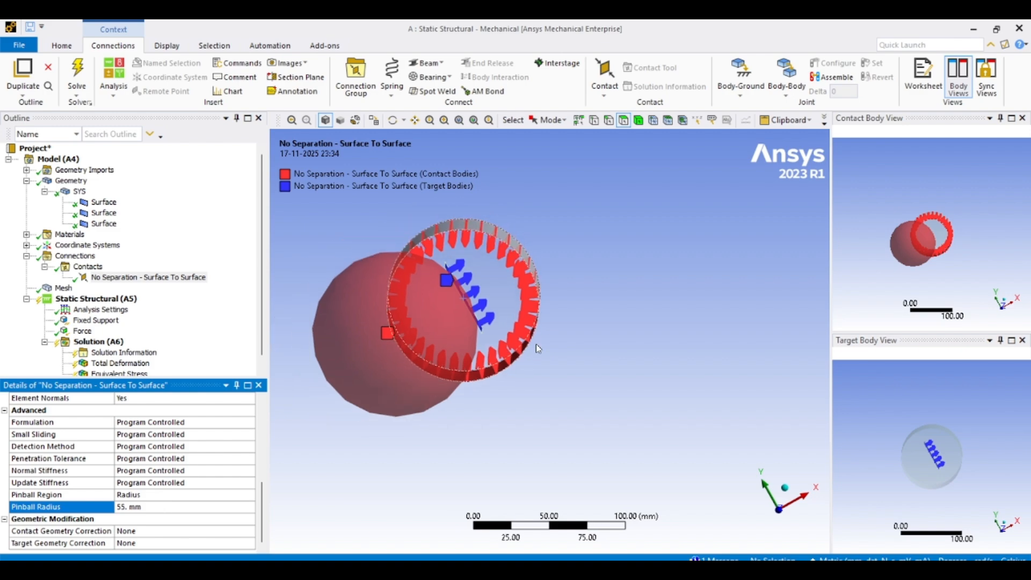
- Solve the static structural analysis
{"action": "middle_click_drag", "start_coordinate": [559, 343], "coordinate": [501, 294]}
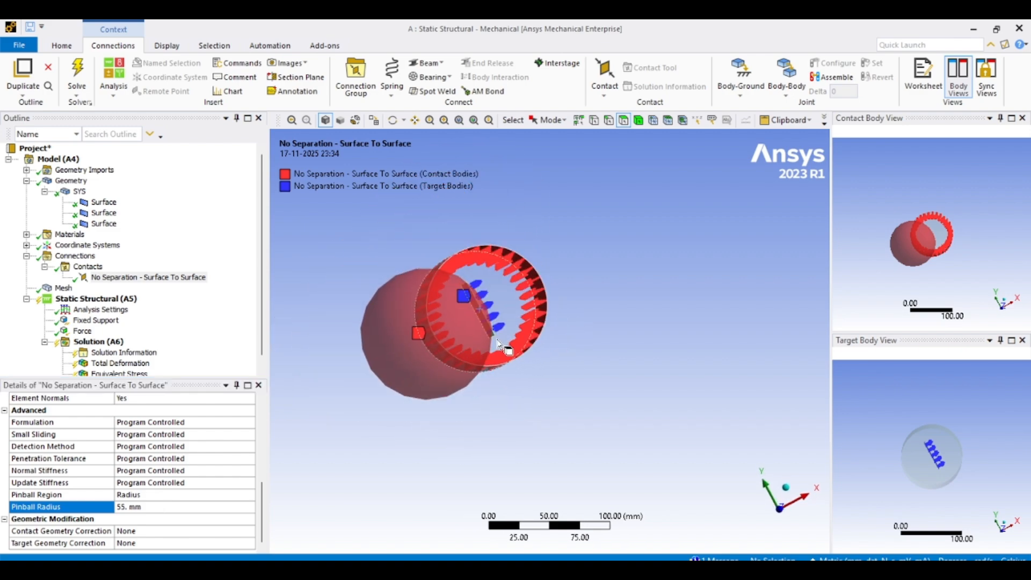
{"action": "scroll", "coordinate": [107, 317], "scroll_direction": "down", "scroll_amount": 1}
{"action": "left_click", "coordinate": [96, 288]}
{"action": "right_click", "coordinate": [108, 288]}
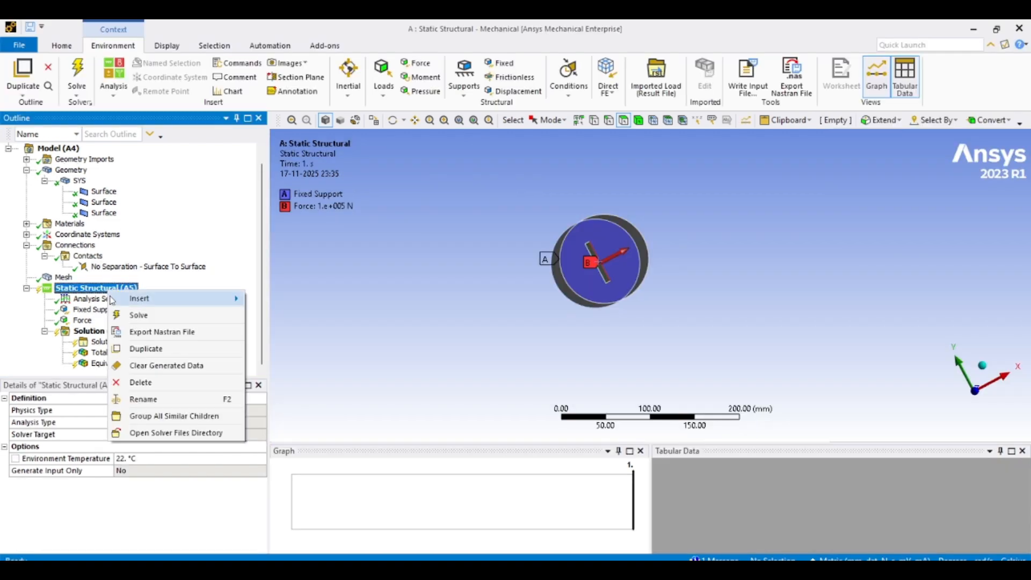
{"action": "left_click", "coordinate": [145, 313]}
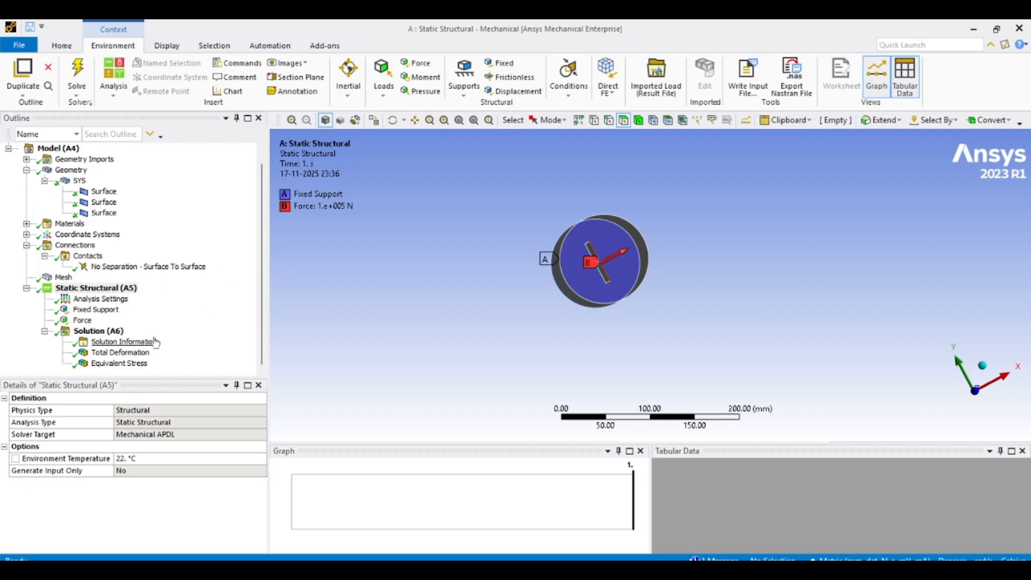
- Display the total deformation result with the deformation scale set to 45 (2x Auto)
{"action": "left_click", "coordinate": [120, 352]}
{"action": "middle_click_drag", "start_coordinate": [537, 306], "coordinate": [468, 256]}
{"action": "left_click", "coordinate": [422, 65]}
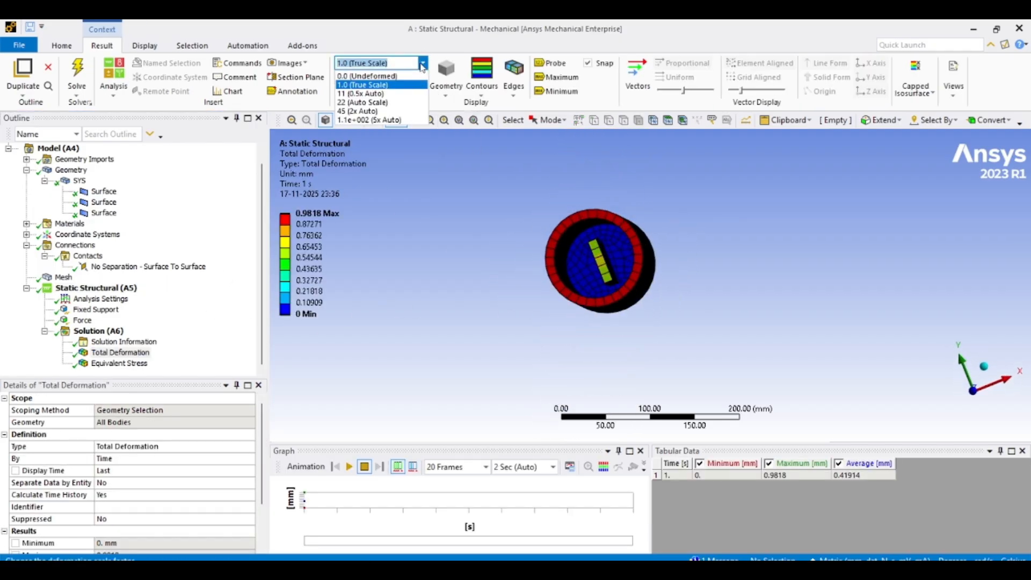
{"action": "left_click", "coordinate": [407, 109]}
{"action": "middle_click_drag", "start_coordinate": [494, 199], "coordinate": [409, 163]}
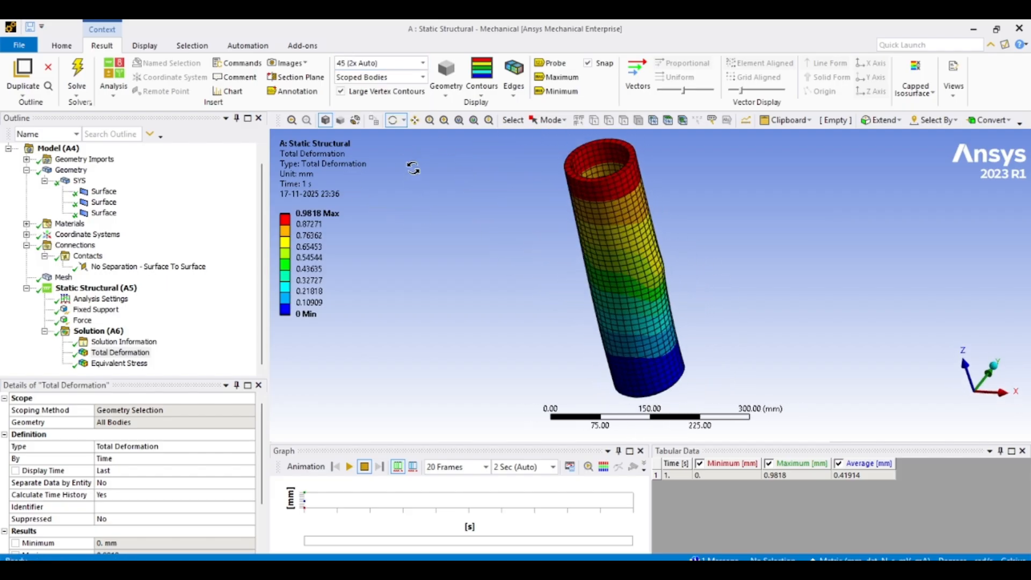
- Play the total deformation animation and orbit the model to examine it
{"action": "left_click", "coordinate": [349, 466]}
{"action": "middle_click_drag", "start_coordinate": [453, 326], "coordinate": [484, 369]}
{"action": "scroll", "coordinate": [493, 341], "scroll_direction": "up", "scroll_amount": 8}
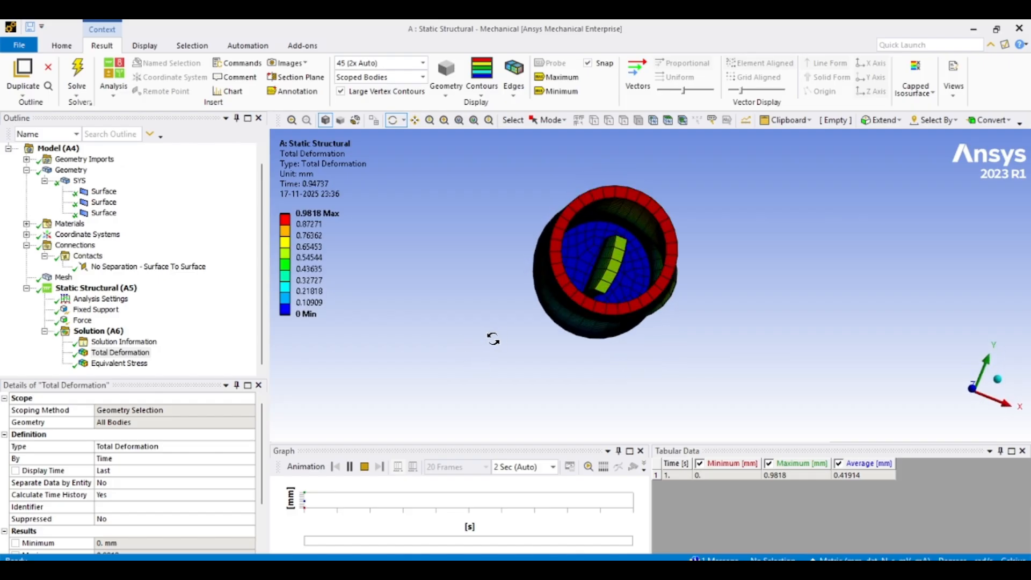
{"action": "scroll", "coordinate": [495, 344], "scroll_direction": "down", "scroll_amount": 5}
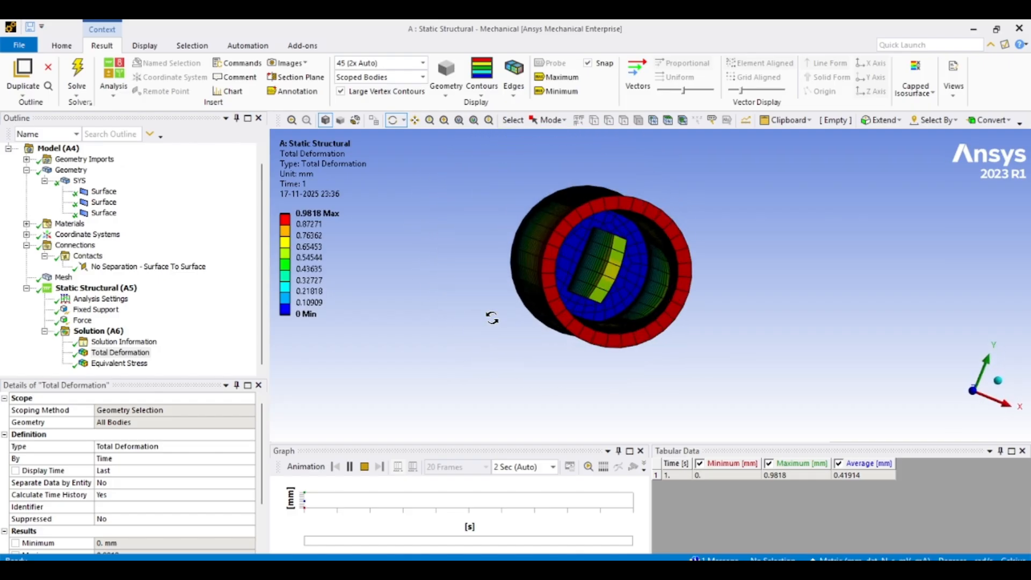
{"action": "middle_click_drag", "start_coordinate": [485, 313], "coordinate": [610, 262]}
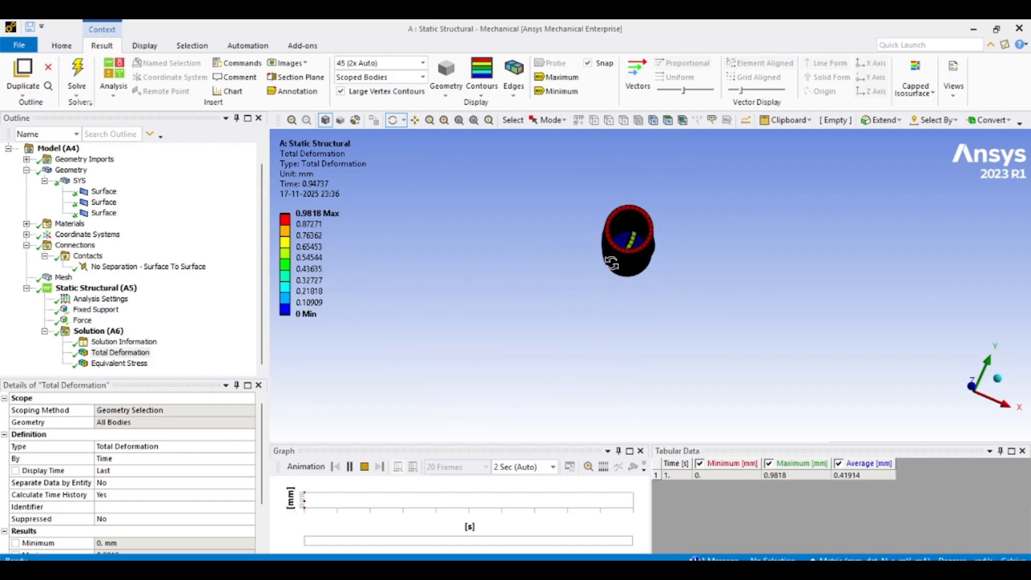
{"action": "scroll", "coordinate": [610, 262], "scroll_direction": "up", "scroll_amount": 4}
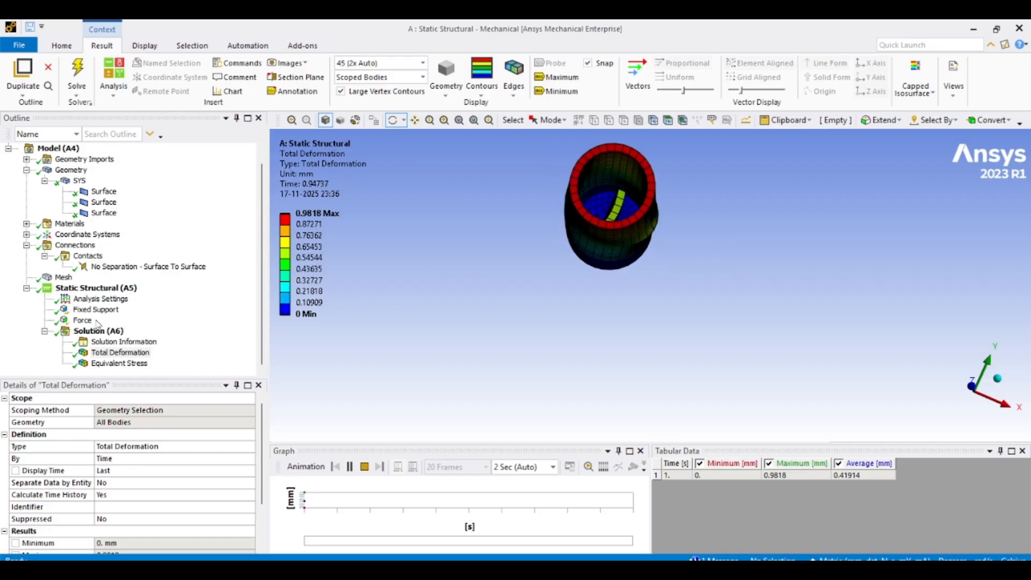
{"action": "middle_click_drag", "start_coordinate": [569, 305], "coordinate": [575, 315]}
{"action": "middle_click_drag", "start_coordinate": [625, 275], "coordinate": [662, 322]}
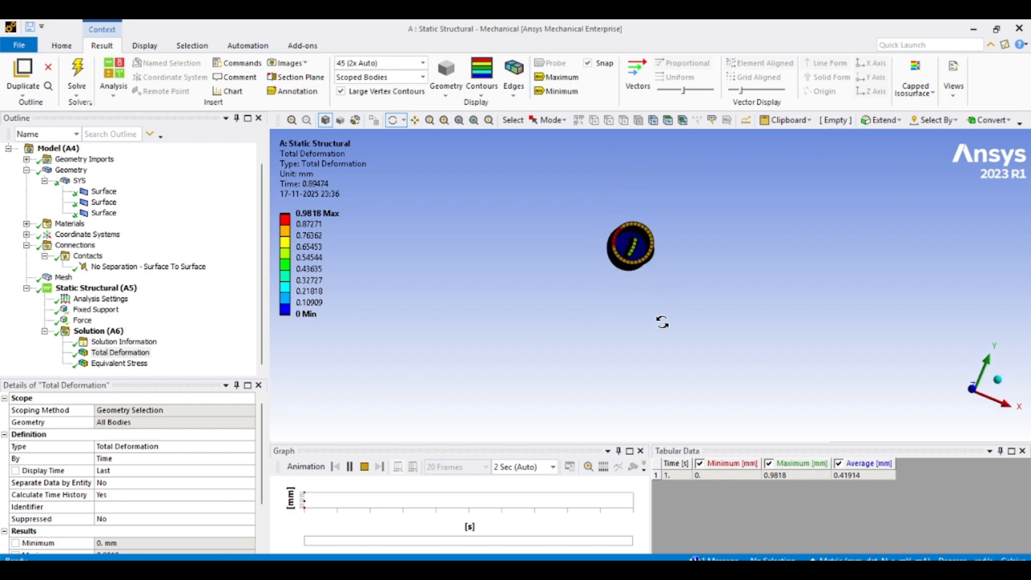
- Set the contact's pinball radius back to 40 mm
{"action": "left_click", "coordinate": [94, 267]}
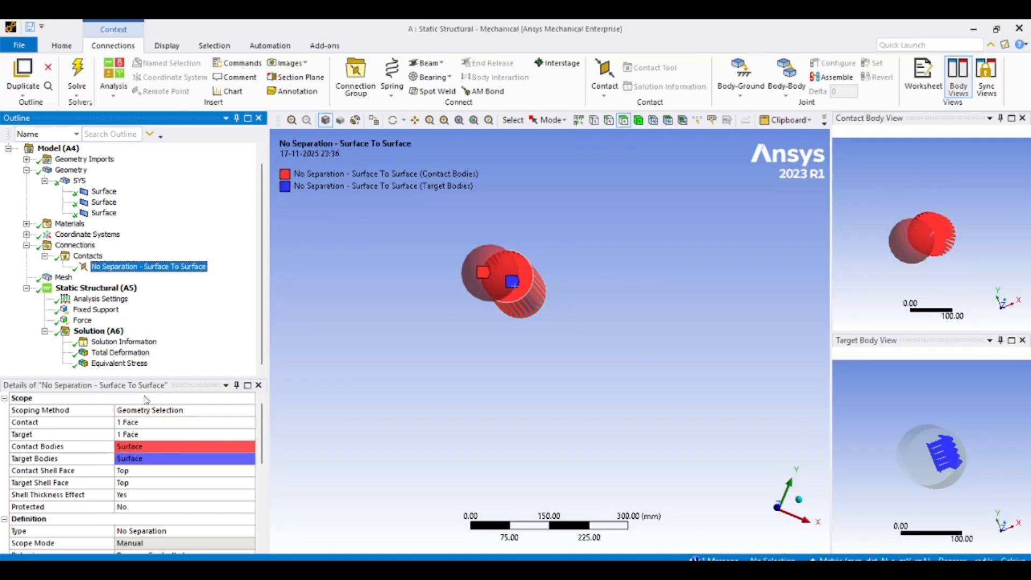
{"action": "scroll", "coordinate": [153, 447], "scroll_direction": "down", "scroll_amount": 5}
{"action": "left_click", "coordinate": [153, 507]}
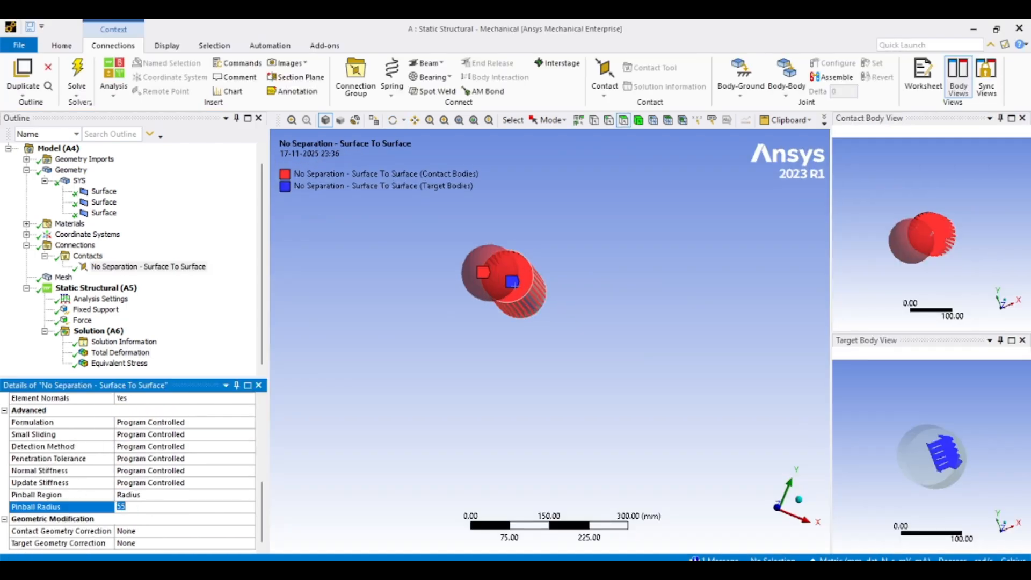
{"action": "type", "text": "40"}
{"action": "key", "text": "Return"}
- Clear the generated data and all results of the static structural analysis
{"action": "left_click", "coordinate": [71, 280]}
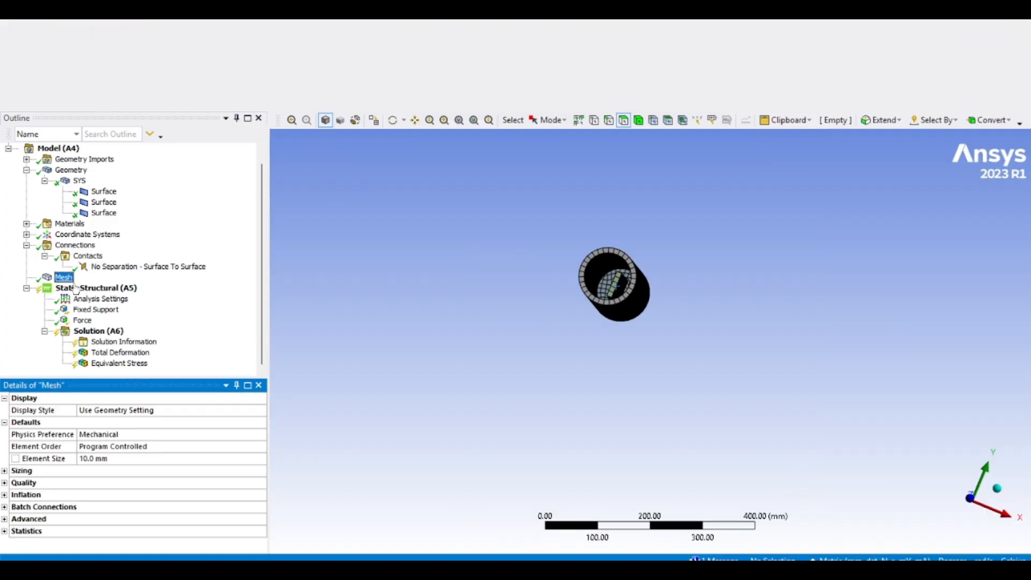
{"action": "right_click", "coordinate": [76, 289]}
{"action": "left_click", "coordinate": [119, 364]}
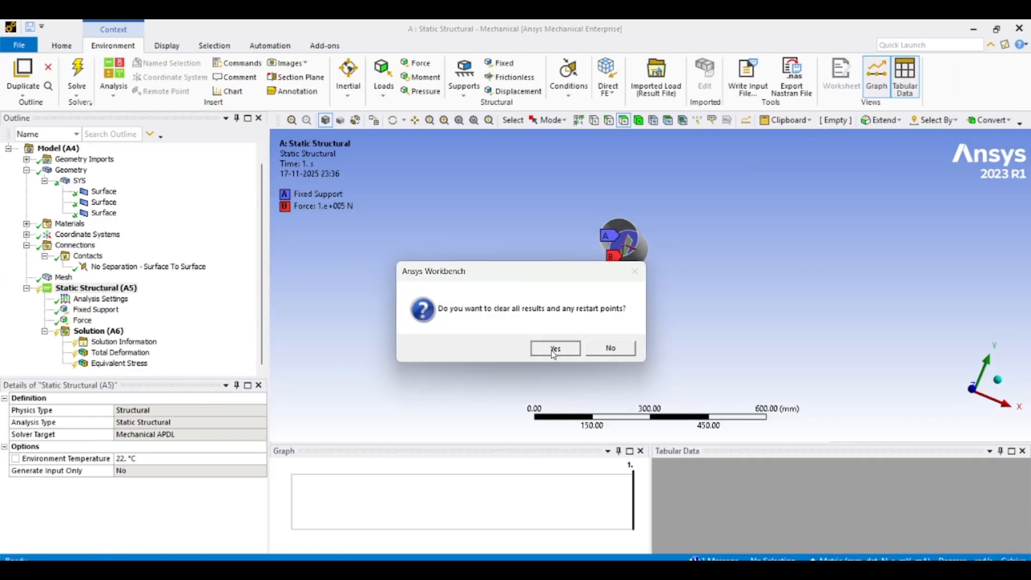
{"action": "left_click", "coordinate": [555, 349]}
- Re-solve the static structural analysis and animate the total deformation result
{"action": "right_click", "coordinate": [102, 286]}
{"action": "left_click", "coordinate": [123, 308]}
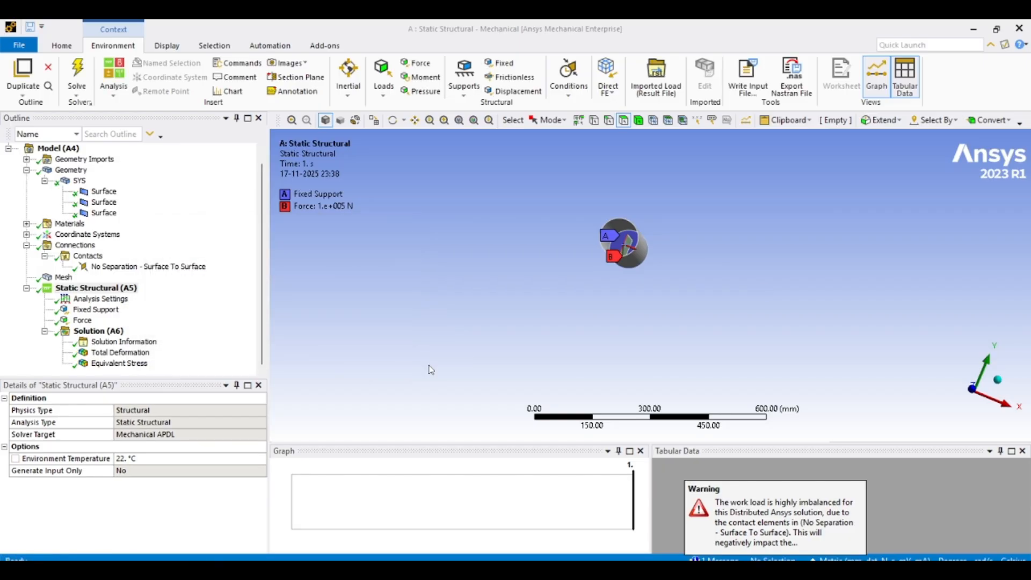
{"action": "left_click", "coordinate": [120, 352]}
{"action": "scroll", "coordinate": [683, 255], "scroll_direction": "up", "scroll_amount": 3}
{"action": "middle_click_drag", "start_coordinate": [684, 231], "coordinate": [686, 228]}
{"action": "scroll", "coordinate": [667, 212], "scroll_direction": "down", "scroll_amount": 4}
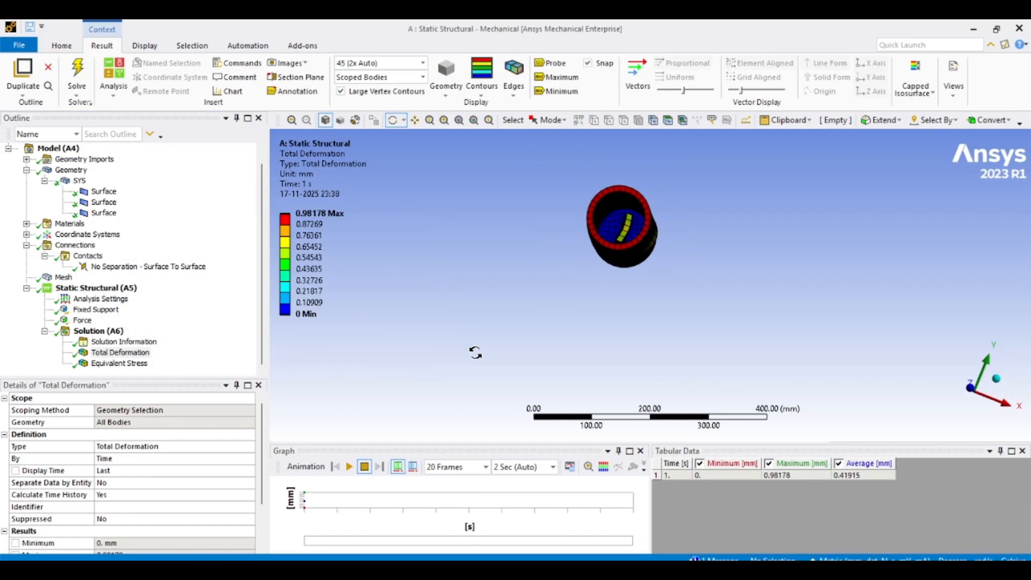
{"action": "left_click", "coordinate": [349, 467]}
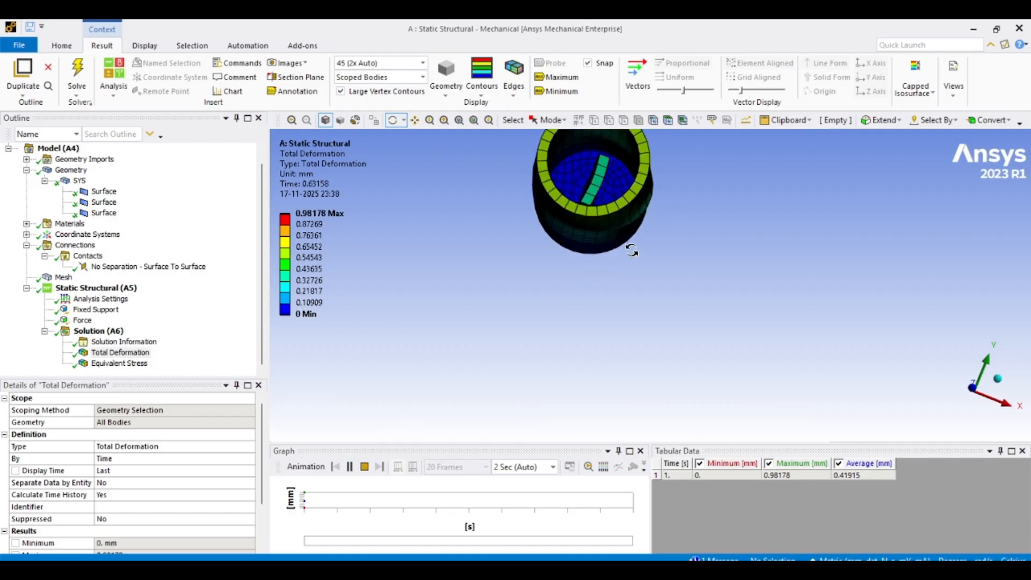
{"action": "scroll", "coordinate": [648, 263], "scroll_direction": "up", "scroll_amount": 10}
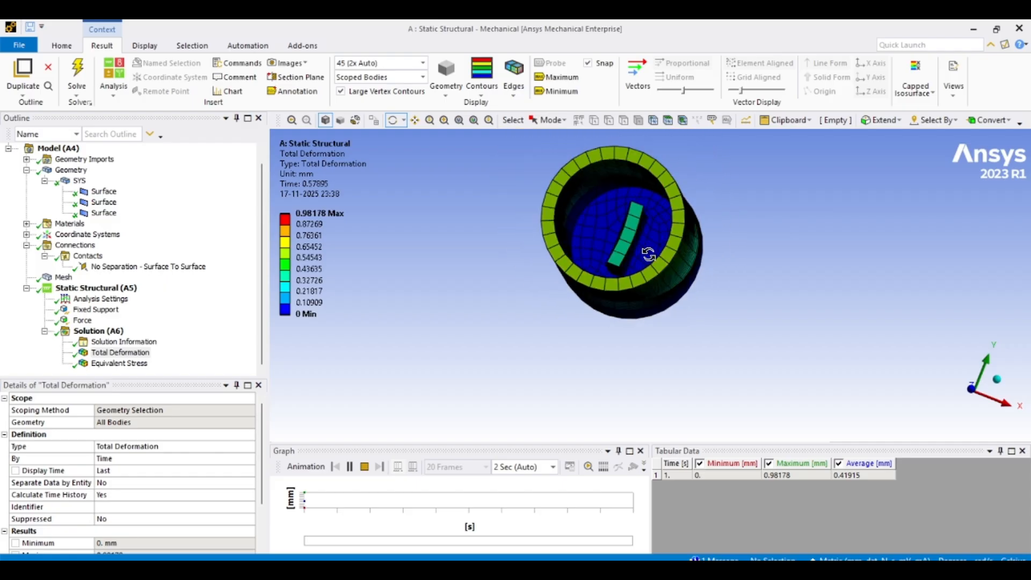
- Set the result deformation scale to 1.1e+002 (5x Auto) and orbit the deformed model
{"action": "scroll", "coordinate": [617, 241], "scroll_direction": "down", "scroll_amount": 5}
{"action": "left_click", "coordinate": [422, 63]}
{"action": "left_click", "coordinate": [402, 124]}
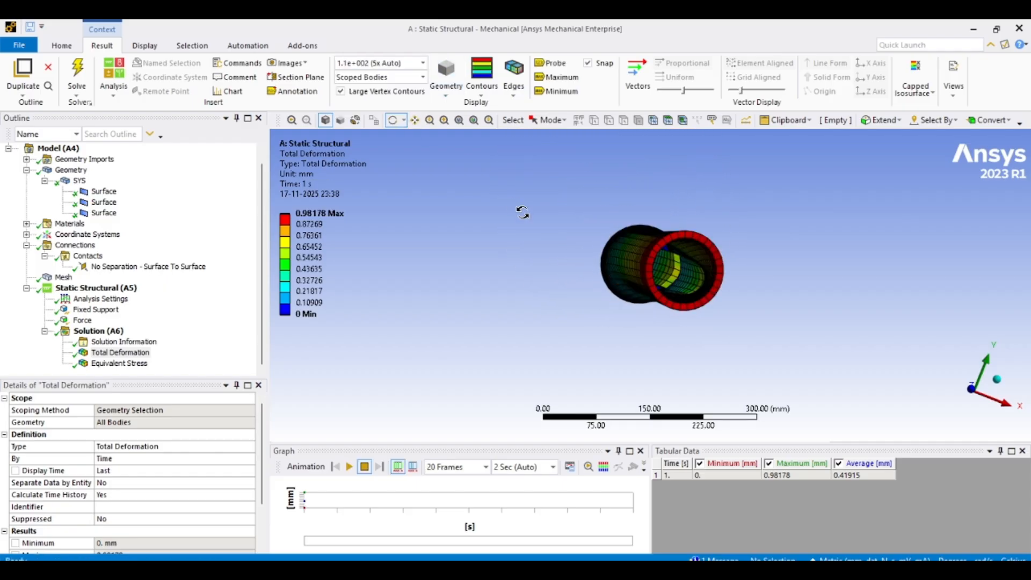
{"action": "left_click_drag", "start_coordinate": [522, 210], "coordinate": [617, 231]}
{"action": "scroll", "coordinate": [591, 234], "scroll_direction": "up", "scroll_amount": 5}
{"action": "scroll", "coordinate": [606, 194], "scroll_direction": "down", "scroll_amount": 5}
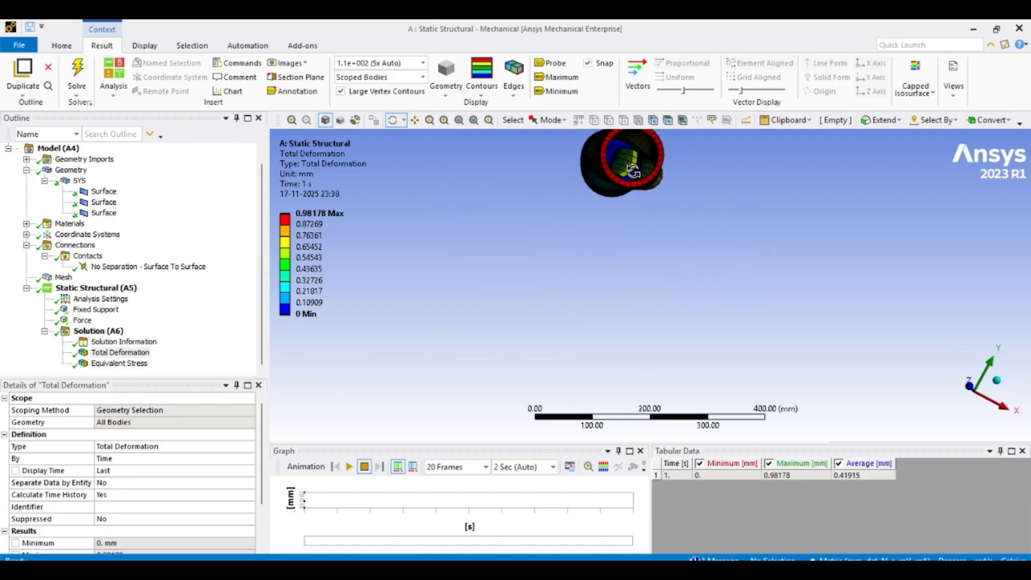
- Animate the total deformation result and orbit the model to examine it
{"action": "scroll", "coordinate": [612, 318], "scroll_direction": "up", "scroll_amount": 5}
{"action": "left_click_drag", "start_coordinate": [617, 267], "coordinate": [542, 220]}
{"action": "scroll", "coordinate": [603, 232], "scroll_direction": "down", "scroll_amount": 5}
{"action": "left_click_drag", "start_coordinate": [370, 453], "coordinate": [350, 469]}
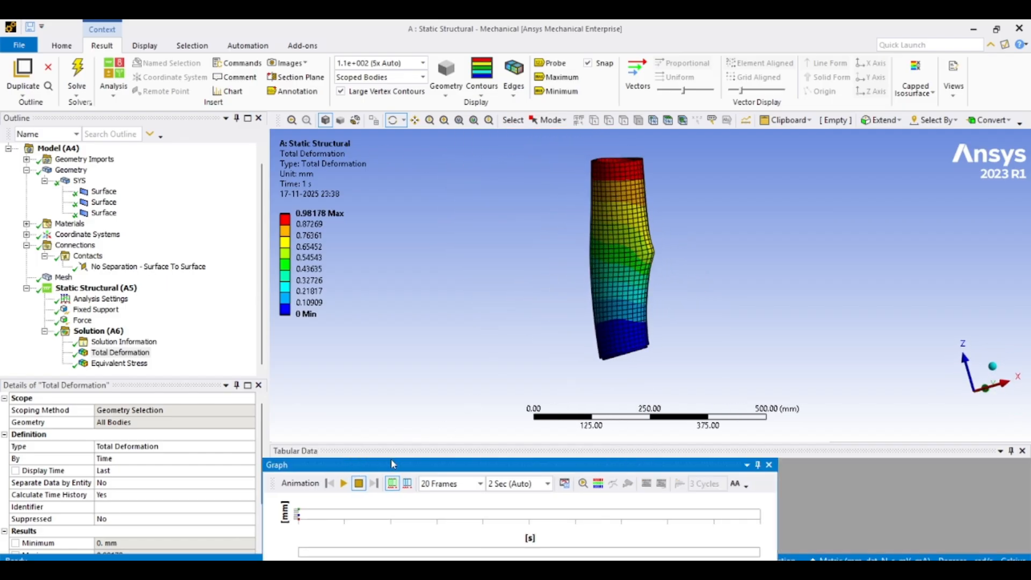
{"action": "left_click", "coordinate": [344, 484]}
{"action": "left_click_drag", "start_coordinate": [699, 274], "coordinate": [677, 255]}
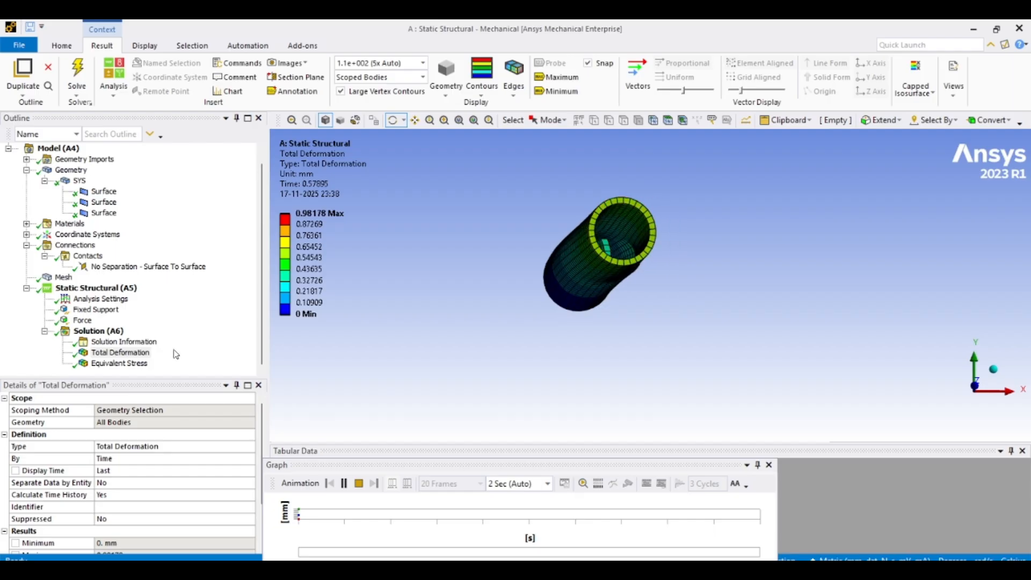
- Show the equivalent stress result, animate it and orbit around the model to inspect it
{"action": "left_click", "coordinate": [119, 363]}
{"action": "left_click_drag", "start_coordinate": [481, 308], "coordinate": [238, 223]}
{"action": "middle_click_drag", "start_coordinate": [238, 223], "coordinate": [229, 210]}
{"action": "scroll", "coordinate": [229, 210], "scroll_direction": "up", "scroll_amount": 1}
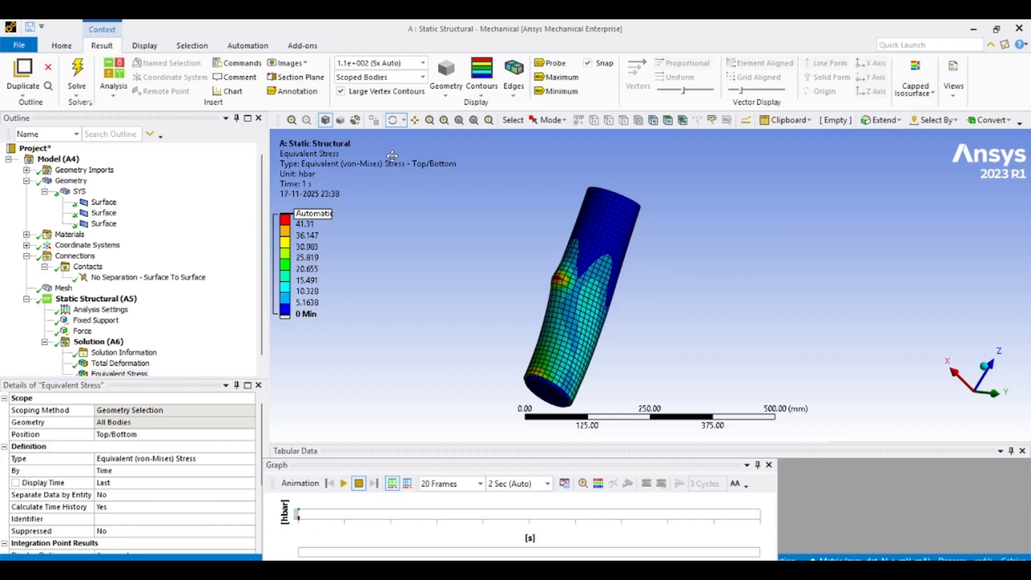
{"action": "left_click_drag", "start_coordinate": [511, 231], "coordinate": [764, 338]}
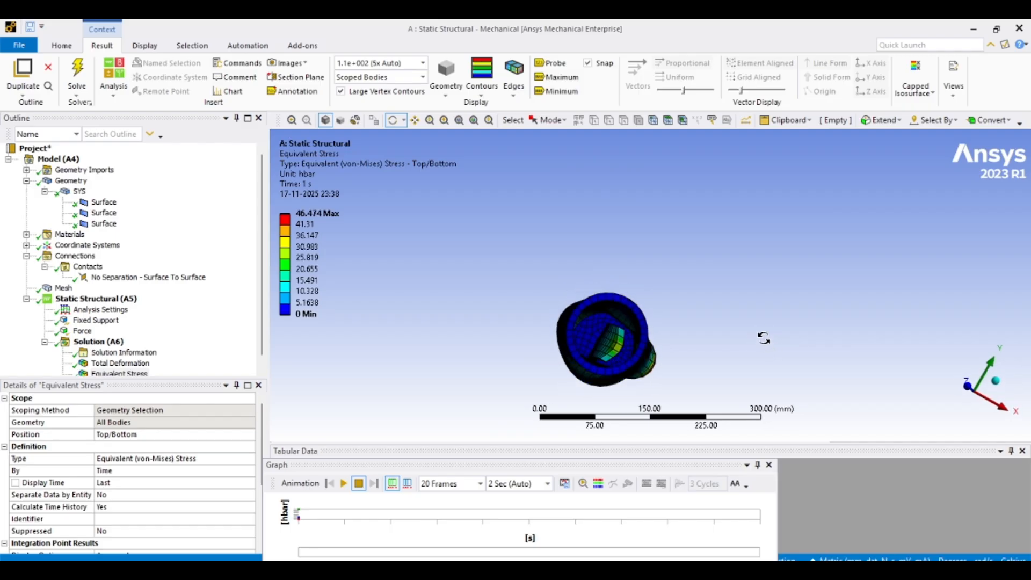
{"action": "scroll", "coordinate": [656, 335], "scroll_direction": "up", "scroll_amount": 3}
{"action": "middle_click_drag", "start_coordinate": [649, 281], "coordinate": [621, 156], "text": "ctrl"}
{"action": "scroll", "coordinate": [650, 208], "scroll_direction": "up", "scroll_amount": 2}
{"action": "middle_click_drag", "start_coordinate": [600, 221], "coordinate": [606, 255]}
{"action": "scroll", "coordinate": [593, 229], "scroll_direction": "down", "scroll_amount": 2}
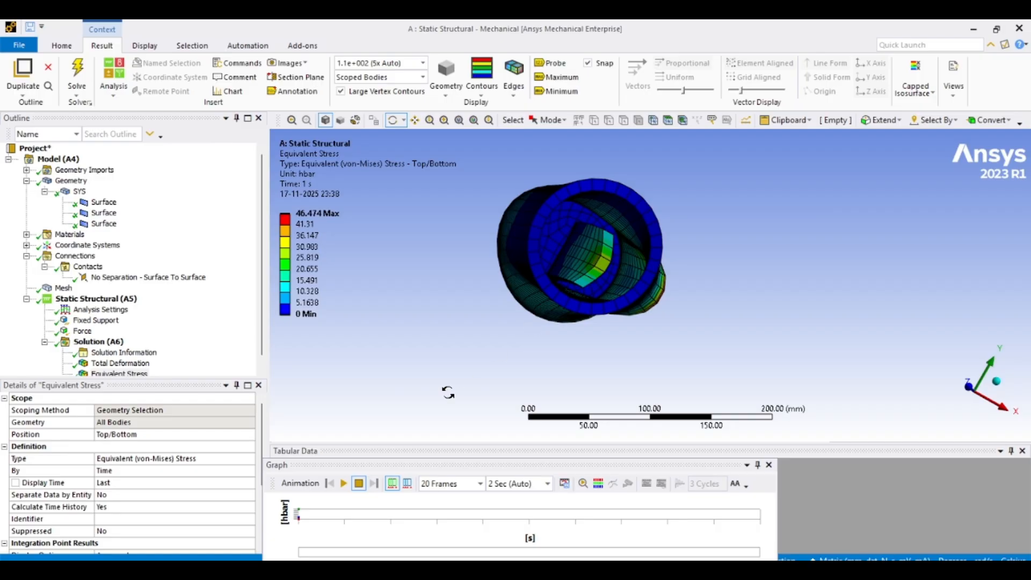
{"action": "left_click", "coordinate": [344, 484]}
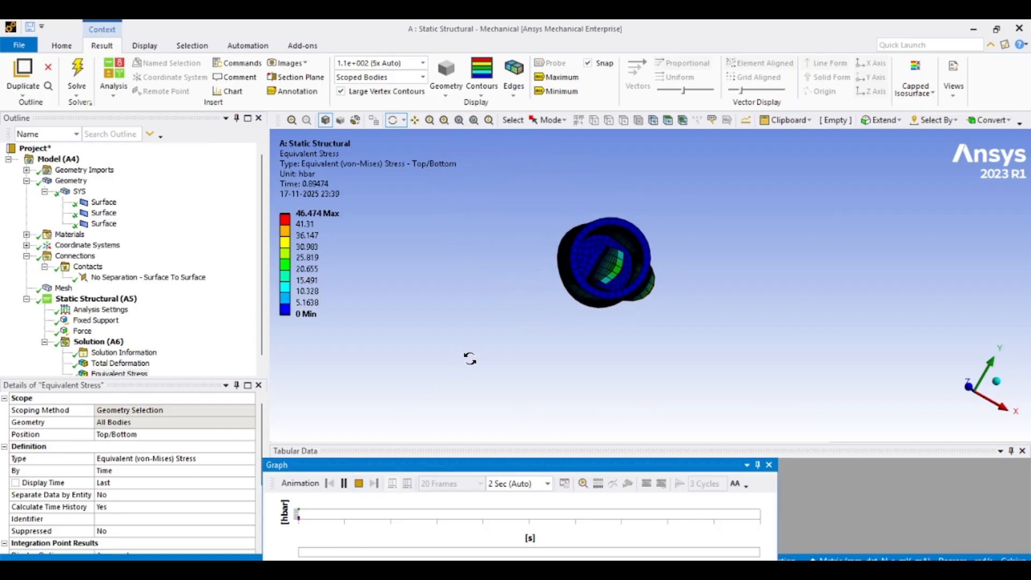
{"action": "left_click_drag", "start_coordinate": [470, 359], "coordinate": [509, 321]}
{"action": "left_click", "coordinate": [359, 484]}
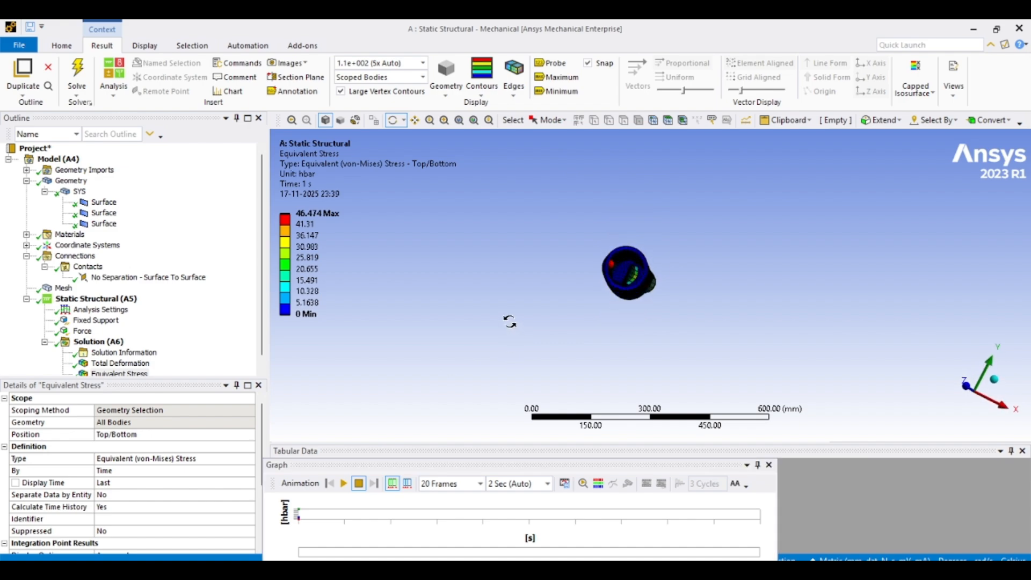
- Change the no-separation contact's Detection Method to Combined
{"action": "left_click", "coordinate": [145, 278]}
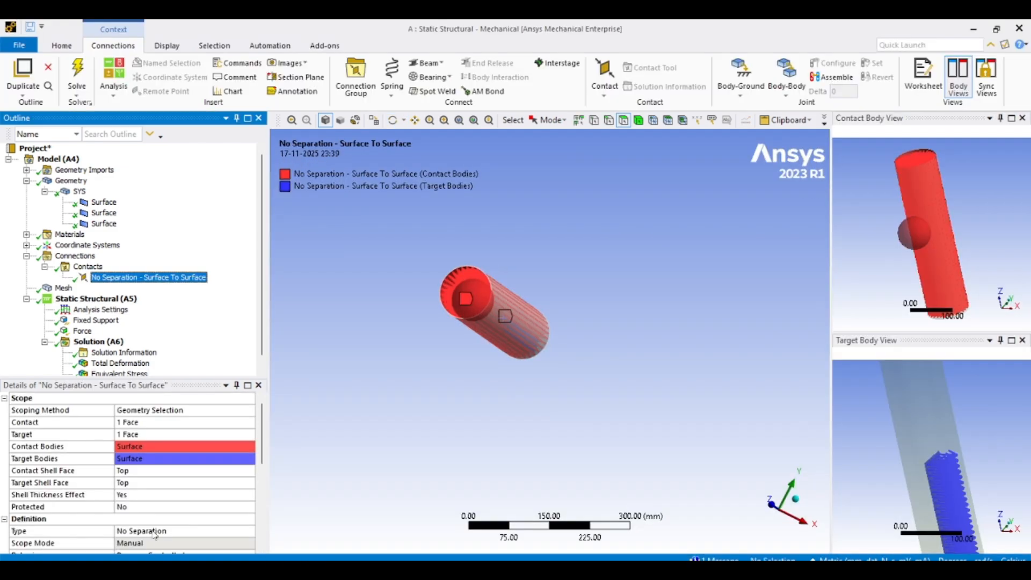
{"action": "scroll", "coordinate": [154, 534], "scroll_direction": "down", "scroll_amount": 5}
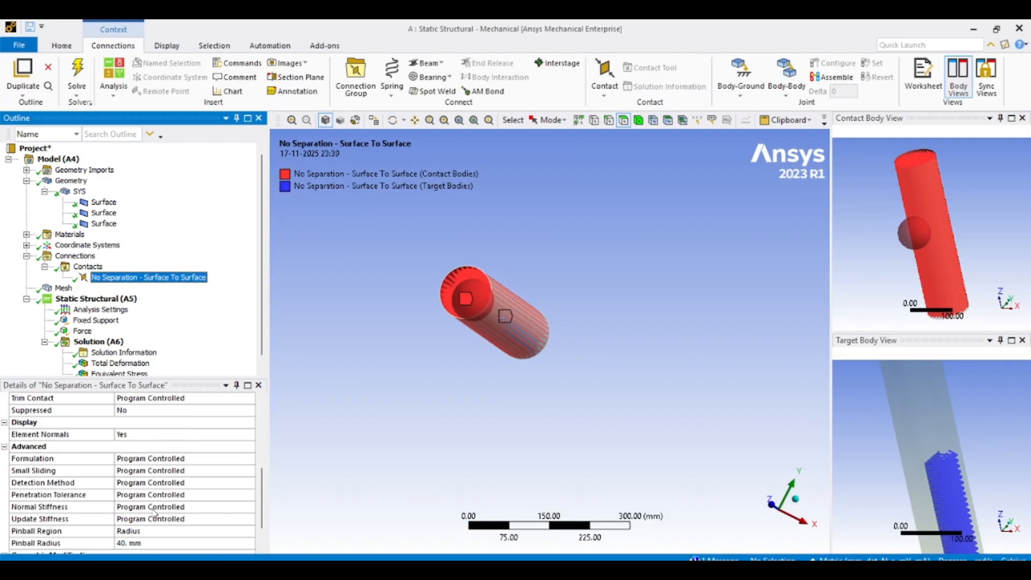
{"action": "scroll", "coordinate": [156, 513], "scroll_direction": "up", "scroll_amount": 1}
{"action": "left_click", "coordinate": [167, 494]}
{"action": "left_click", "coordinate": [248, 495]}
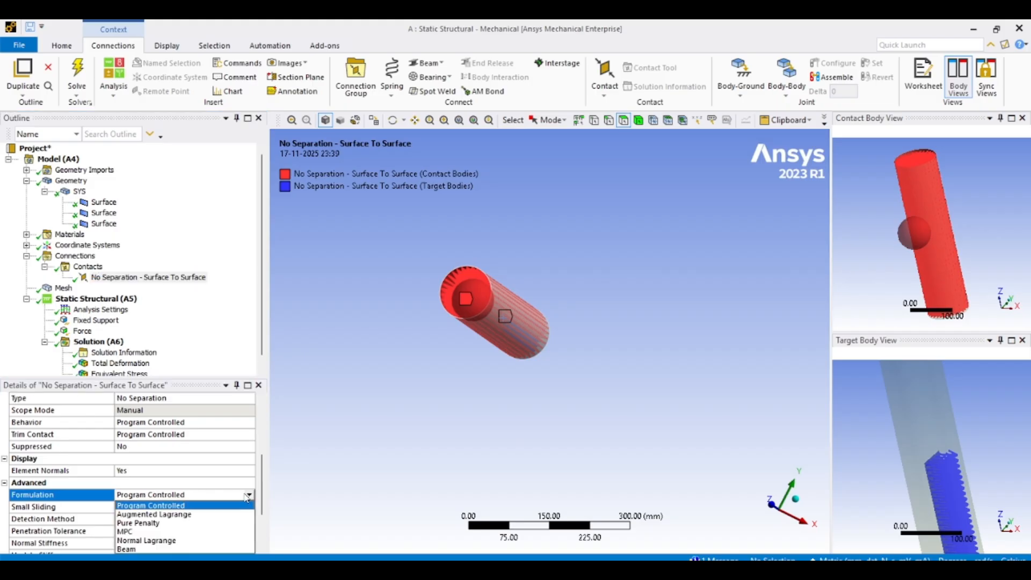
{"action": "left_click", "coordinate": [329, 472]}
{"action": "scroll", "coordinate": [211, 485], "scroll_direction": "down", "scroll_amount": 1}
{"action": "left_click", "coordinate": [209, 475]}
{"action": "left_click", "coordinate": [212, 481]}
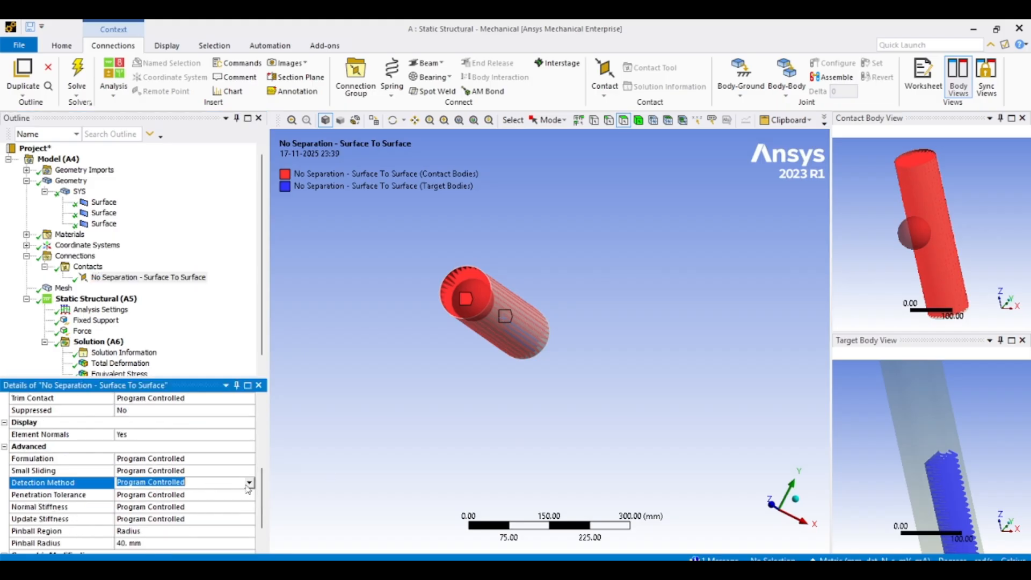
{"action": "left_click", "coordinate": [249, 483]}
{"action": "left_click", "coordinate": [215, 543]}
{"action": "scroll", "coordinate": [183, 486], "scroll_direction": "down", "scroll_amount": 1}
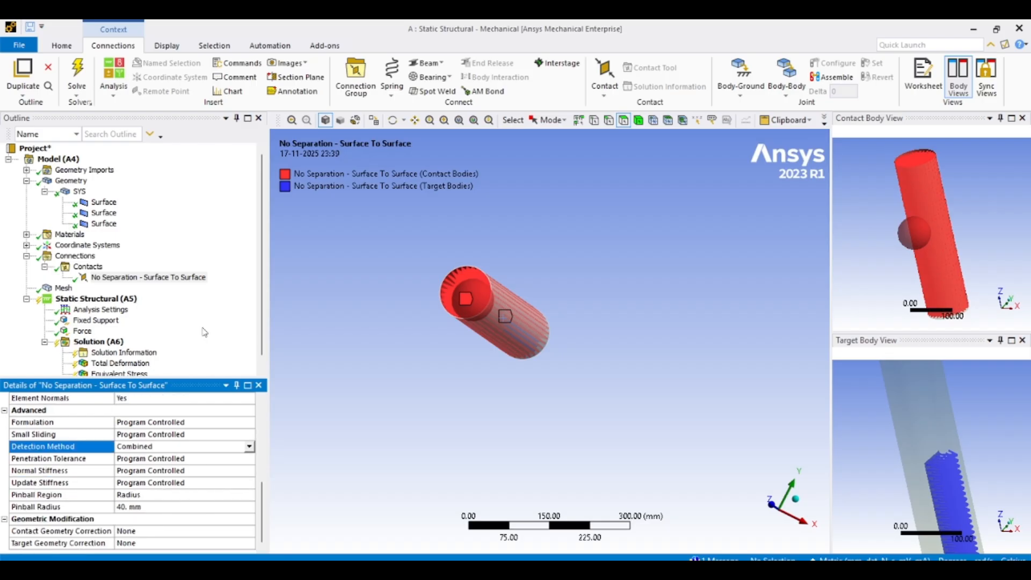
{"action": "middle_click_drag", "start_coordinate": [301, 344], "coordinate": [361, 348]}
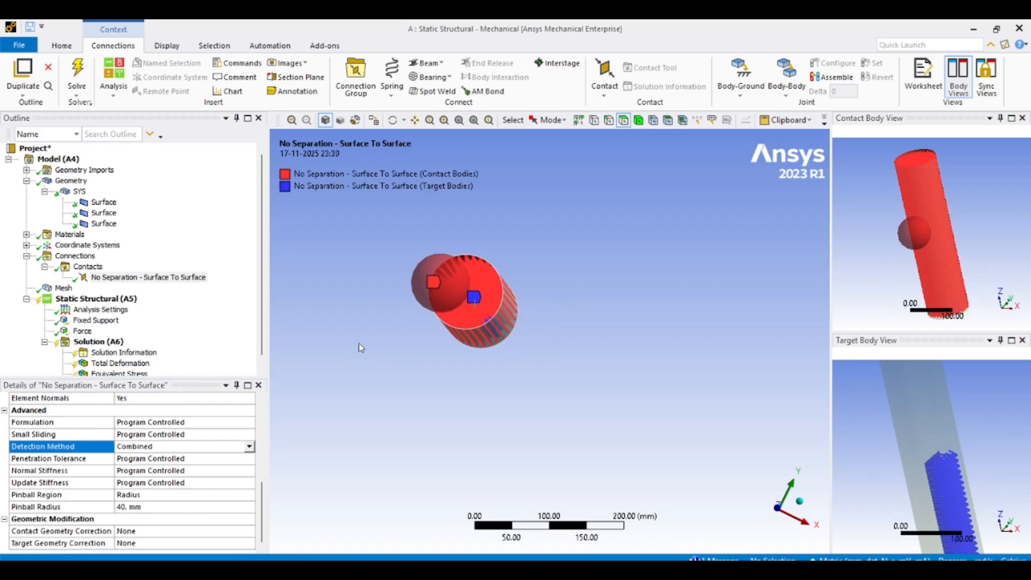
- Solve the static structural analysis and animate the total deformation result
{"action": "right_click", "coordinate": [116, 298]}
{"action": "left_click", "coordinate": [141, 325]}
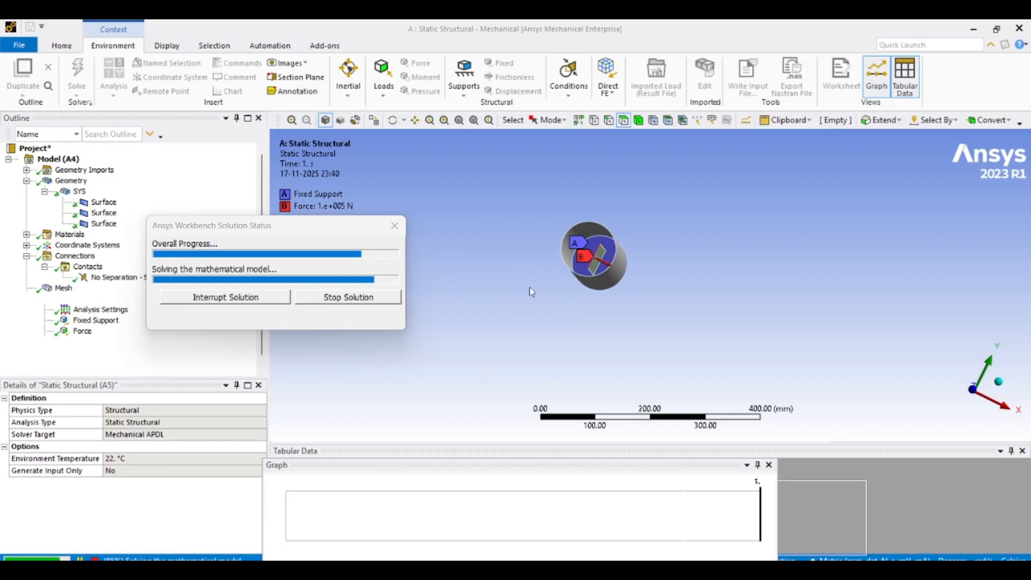
{"action": "left_click_drag", "start_coordinate": [477, 302], "coordinate": [448, 235]}
{"action": "scroll", "coordinate": [499, 294], "scroll_direction": "up", "scroll_amount": 5}
{"action": "scroll", "coordinate": [561, 285], "scroll_direction": "down", "scroll_amount": 6}
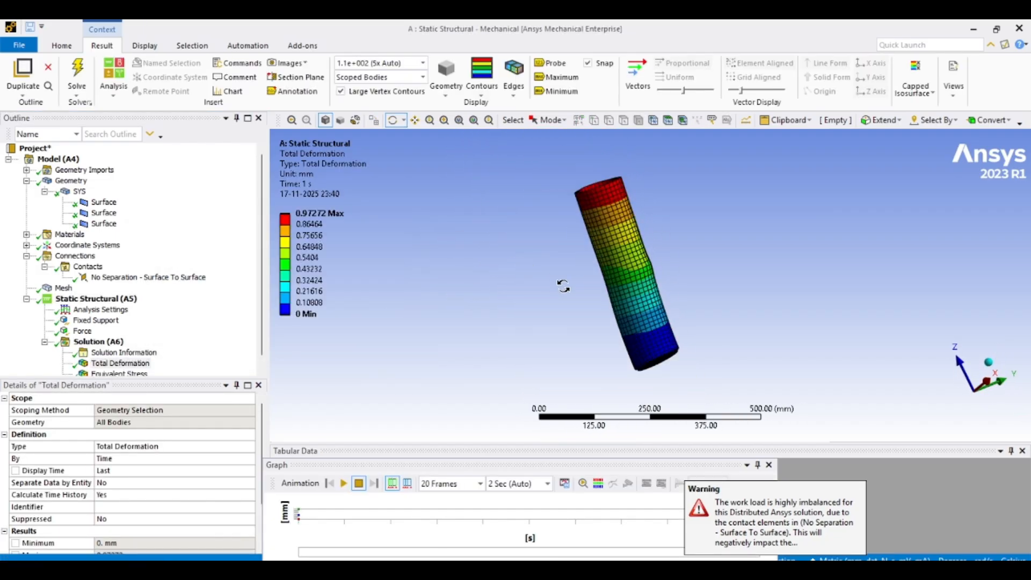
{"action": "left_click_drag", "start_coordinate": [564, 285], "coordinate": [623, 257]}
{"action": "left_click", "coordinate": [345, 485]}
{"action": "scroll", "coordinate": [592, 339], "scroll_direction": "up", "scroll_amount": 2}
{"action": "scroll", "coordinate": [617, 333], "scroll_direction": "down", "scroll_amount": 5}
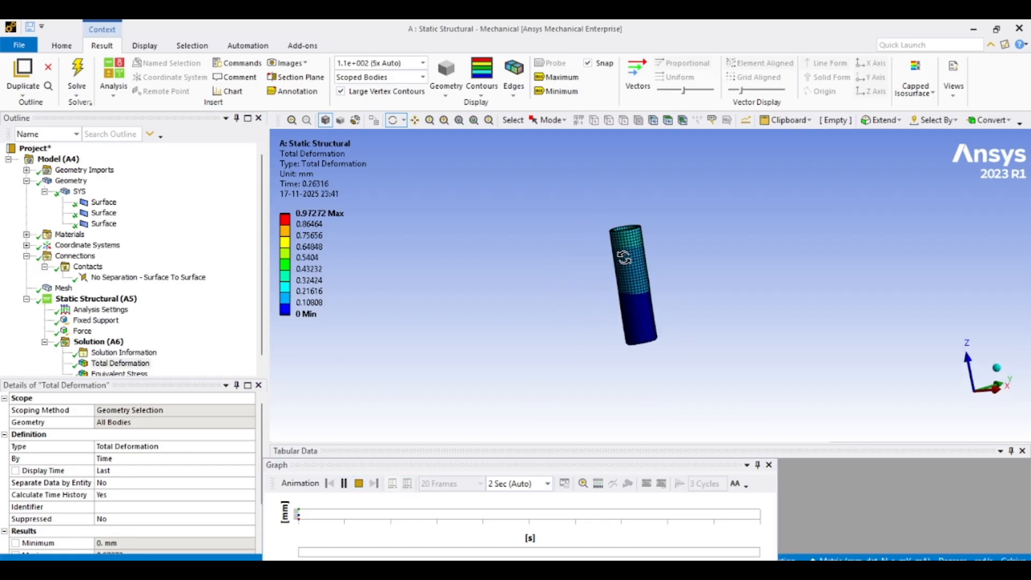
- Open the equivalent stress result, then animate and orbit the model to examine the stress distribution
{"action": "scroll", "coordinate": [615, 259], "scroll_direction": "up", "scroll_amount": 6}
{"action": "scroll", "coordinate": [138, 367], "scroll_direction": "down", "scroll_amount": 1}
{"action": "left_click", "coordinate": [139, 367]}
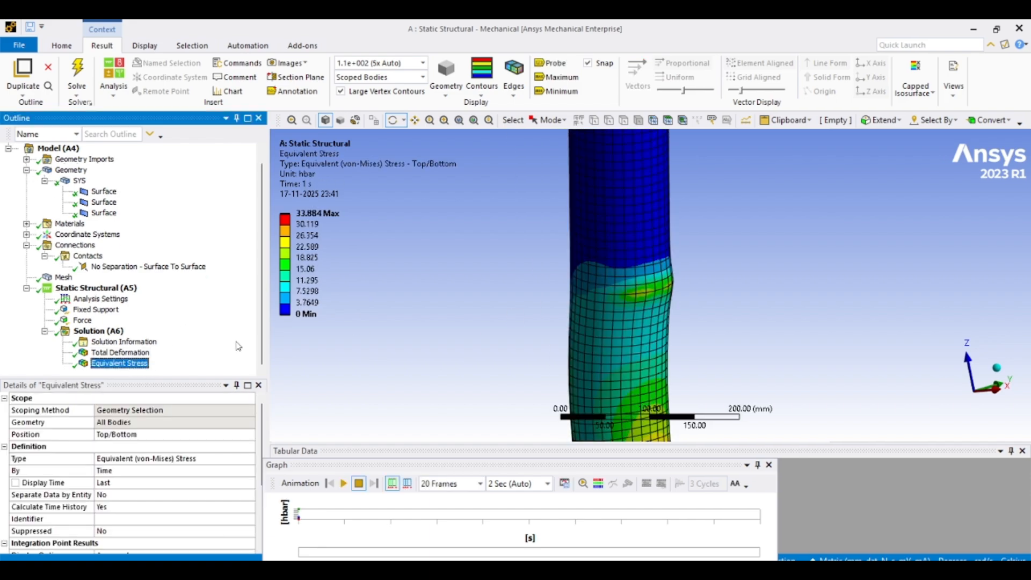
{"action": "scroll", "coordinate": [524, 315], "scroll_direction": "up", "scroll_amount": 2}
{"action": "left_click_drag", "start_coordinate": [524, 314], "coordinate": [374, 298]}
{"action": "scroll", "coordinate": [559, 293], "scroll_direction": "down", "scroll_amount": 3}
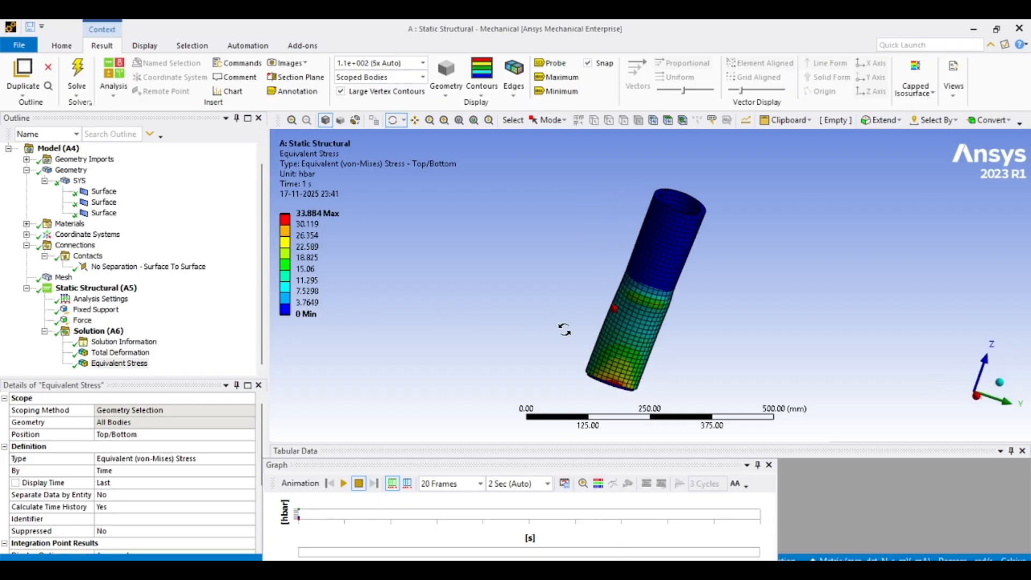
{"action": "left_click_drag", "start_coordinate": [735, 333], "coordinate": [567, 309]}
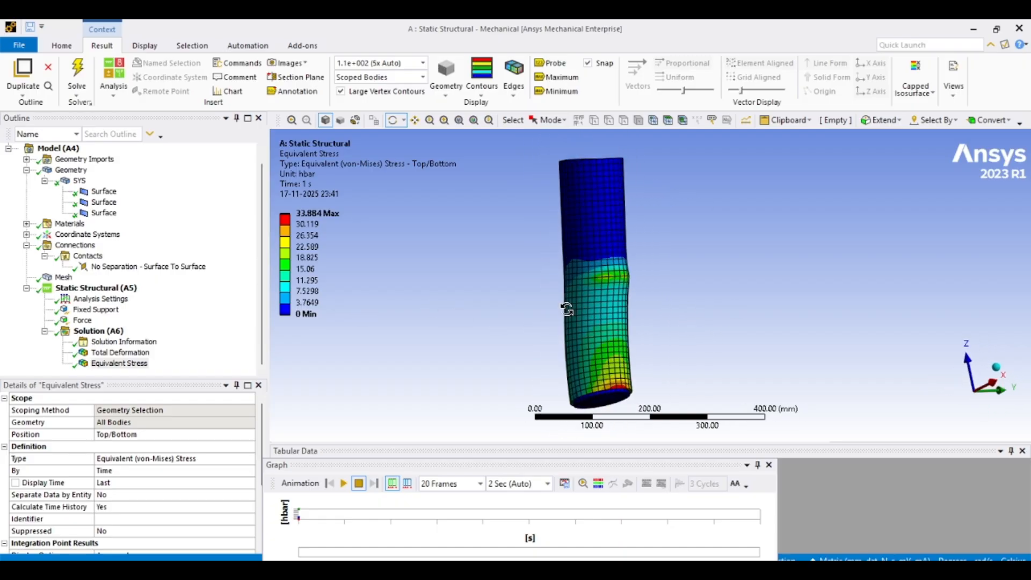
{"action": "left_click", "coordinate": [343, 483]}
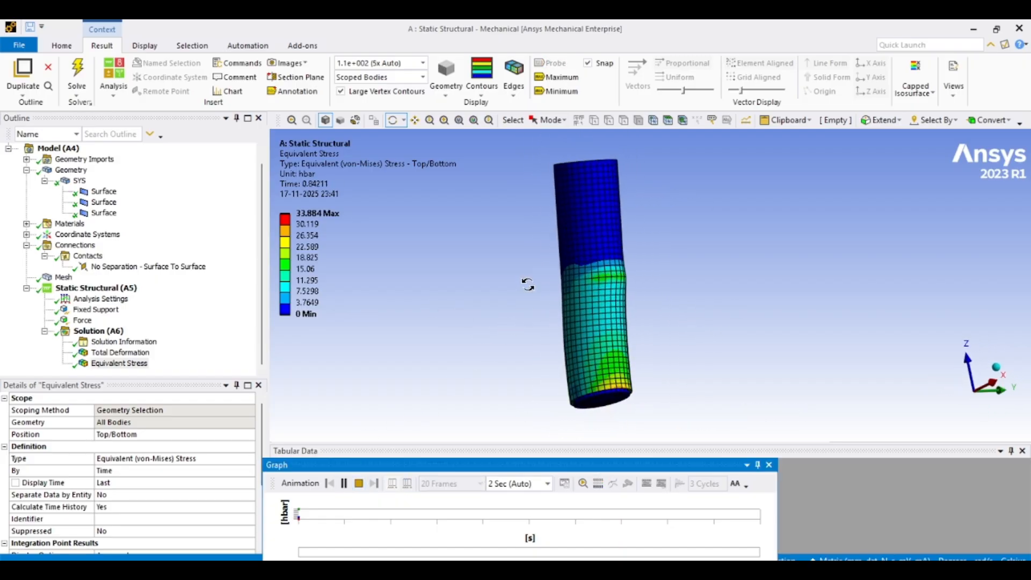
{"action": "scroll", "coordinate": [521, 292], "scroll_direction": "up", "scroll_amount": 3}
{"action": "scroll", "coordinate": [520, 296], "scroll_direction": "down", "scroll_amount": 4}
{"action": "mouse_move", "coordinate": [520, 297]}
{"action": "left_mouse_down"}
{"action": "mouse_move", "coordinate": [460, 302]}
{"action": "mouse_move", "coordinate": [507, 308]}
{"action": "left_mouse_up"}
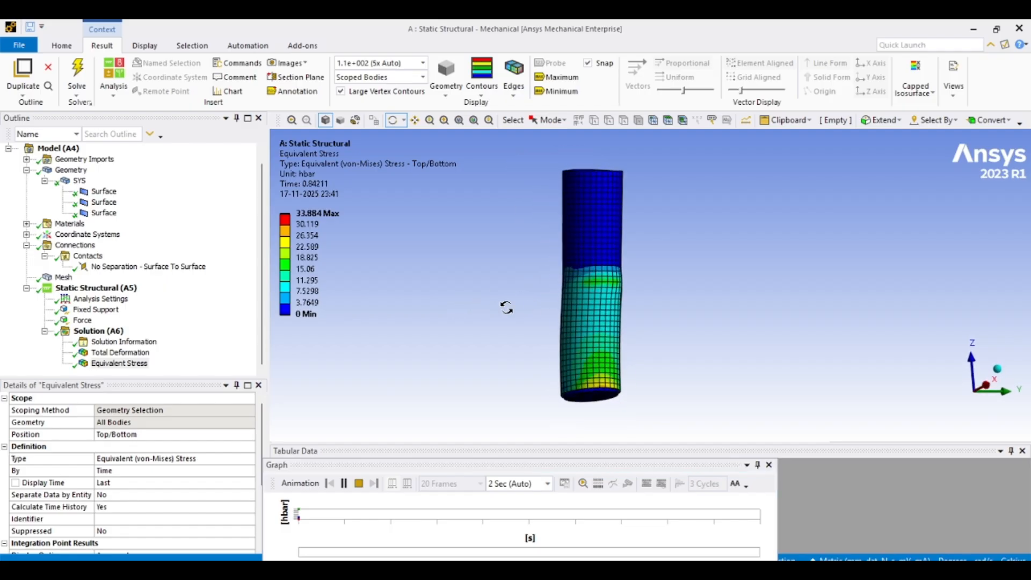